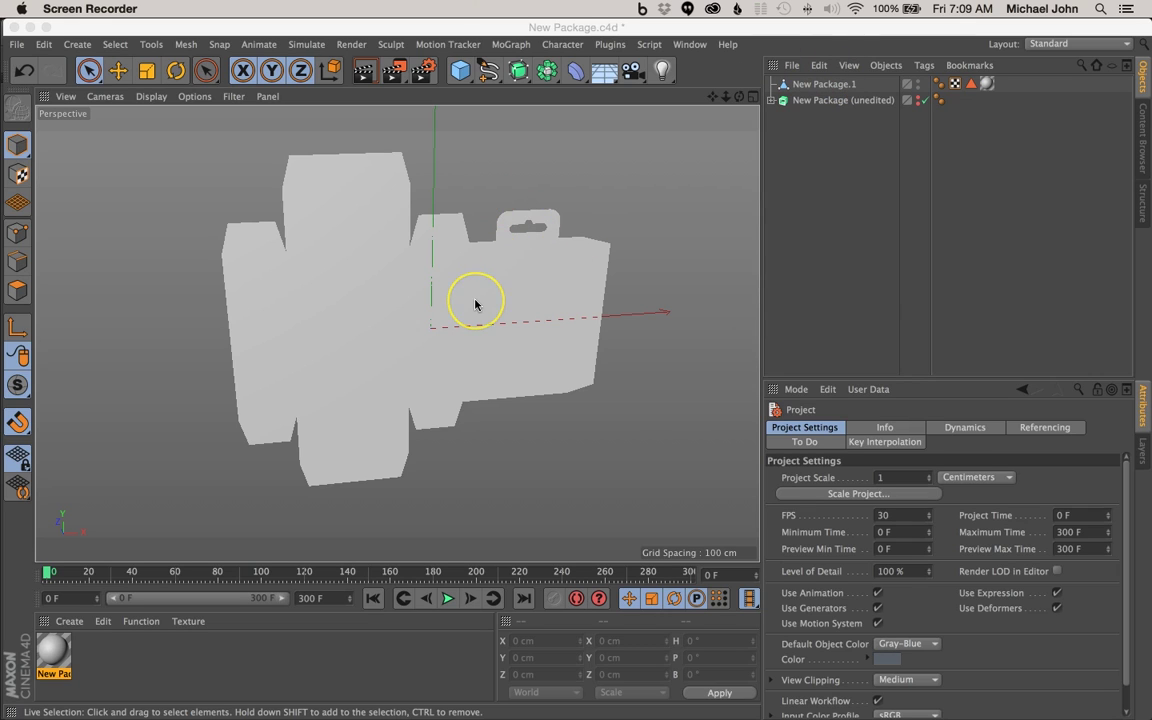
# Select the New Package.1 object, switch to the BP UV Edit layout and turn on UV polygon editing
pyautogui.moveTo(442, 327)
pyautogui.keyDown('alt'); pyautogui.mouseDown()
pyautogui.moveTo(509, 320)
pyautogui.moveTo(309, 327)
pyautogui.moveTo(453, 318)
pyautogui.moveTo(442, 319)
pyautogui.mouseUp(); pyautogui.keyUp('alt')
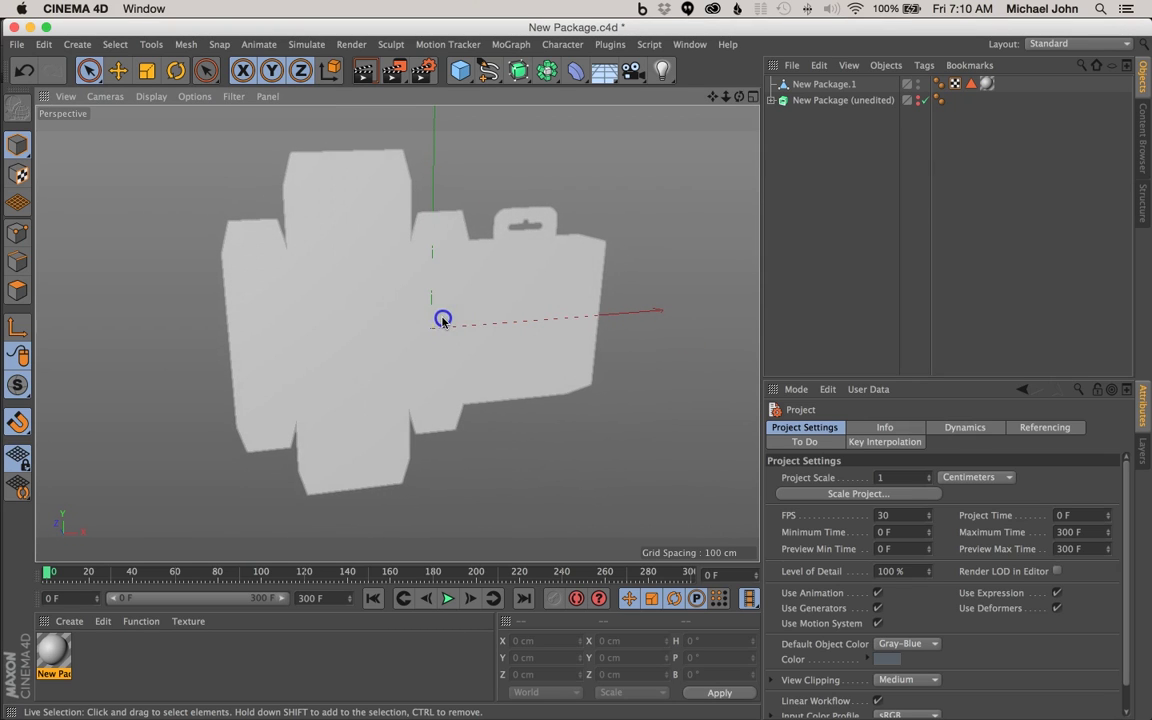
pyautogui.click(826, 85)
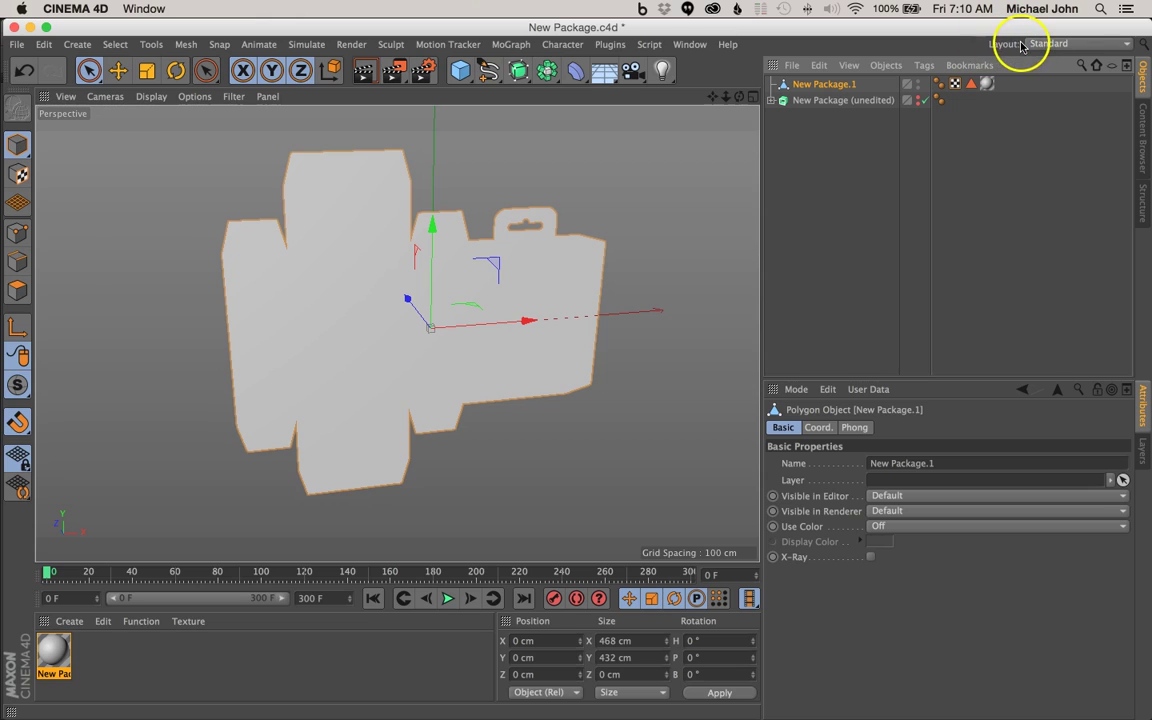
pyautogui.click(1061, 45)
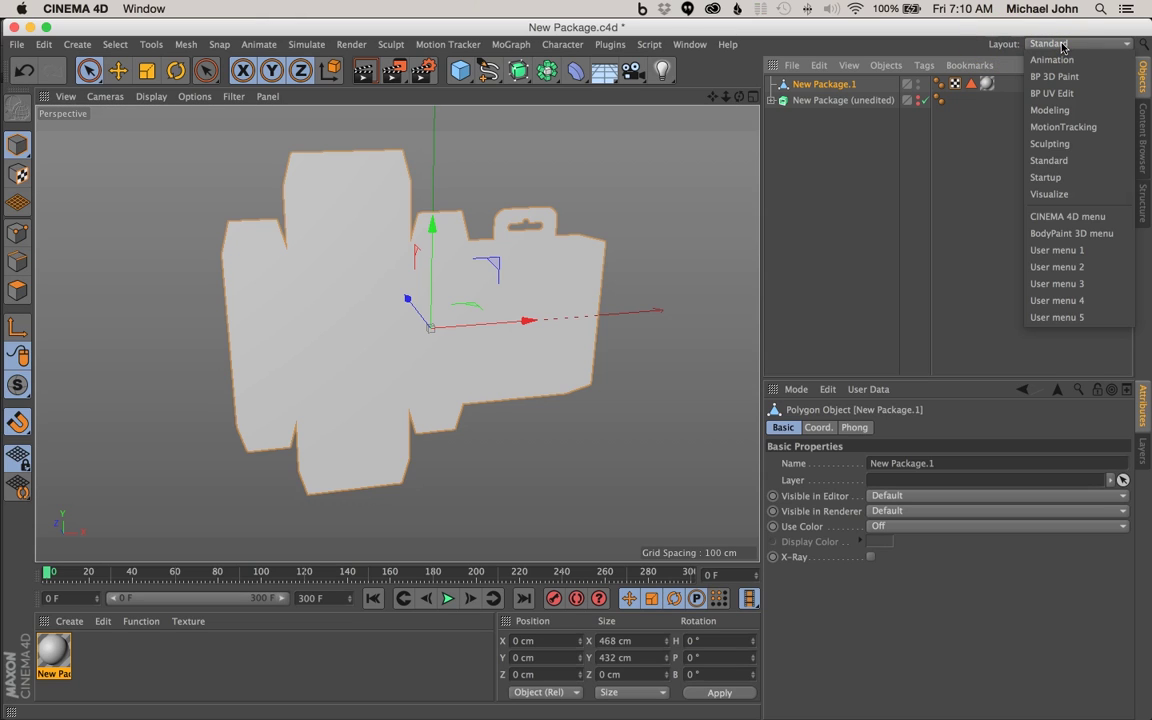
pyautogui.click(1055, 93)
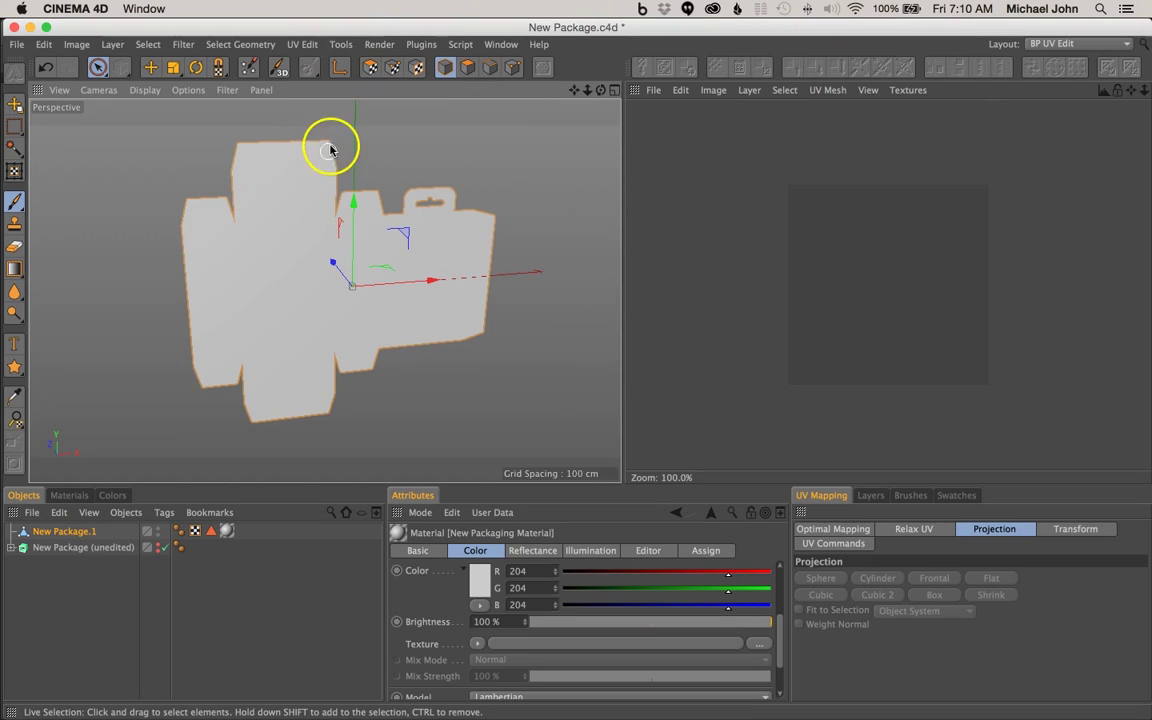
pyautogui.click(425, 85)
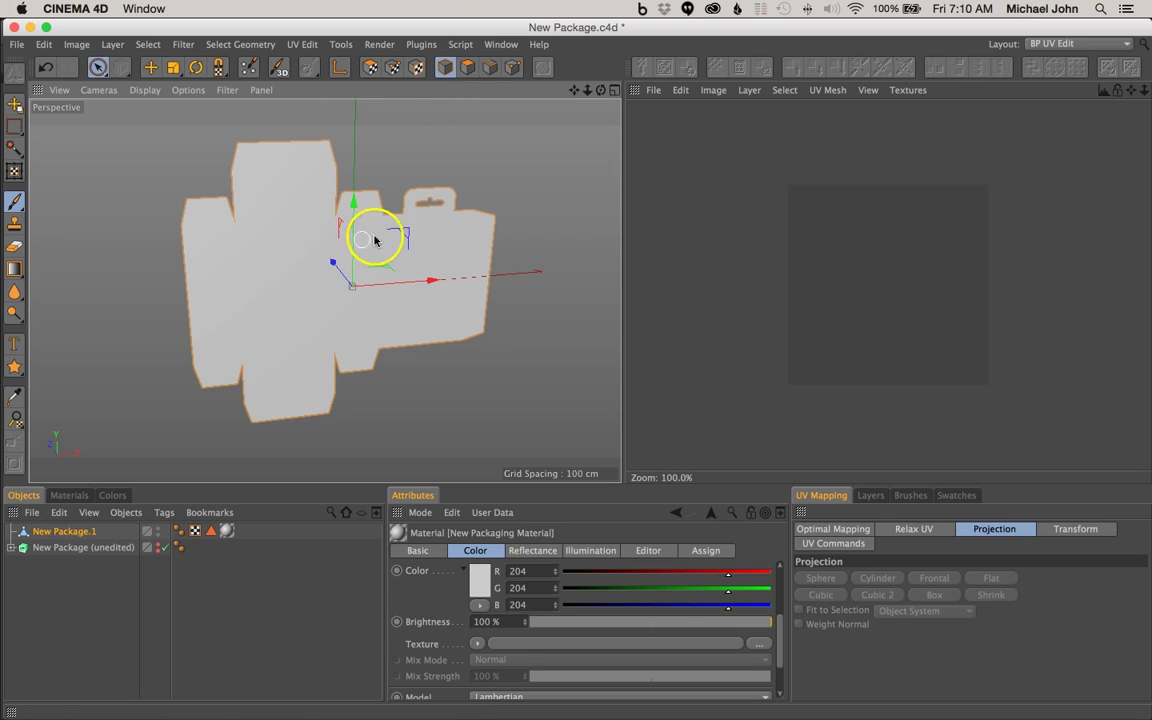
pyautogui.click(368, 70)
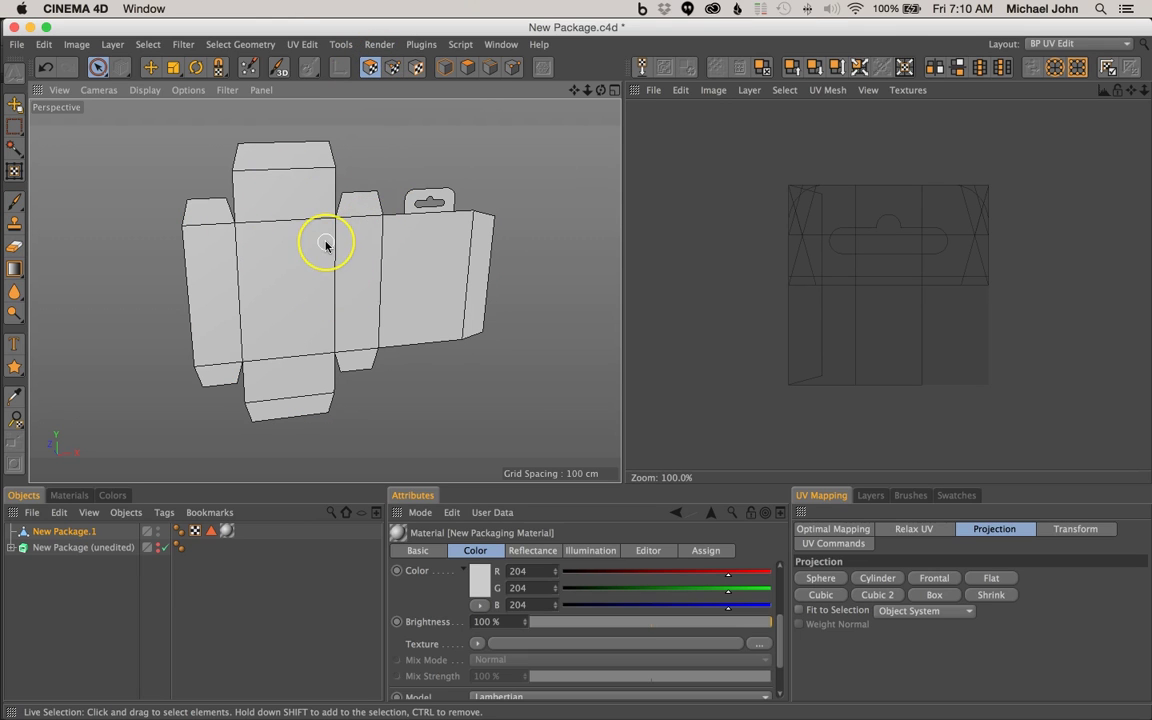
# Start the BodyPaint 3D Setup Wizard and choose only the New Package.1 object for setup
pyautogui.click(250, 75)
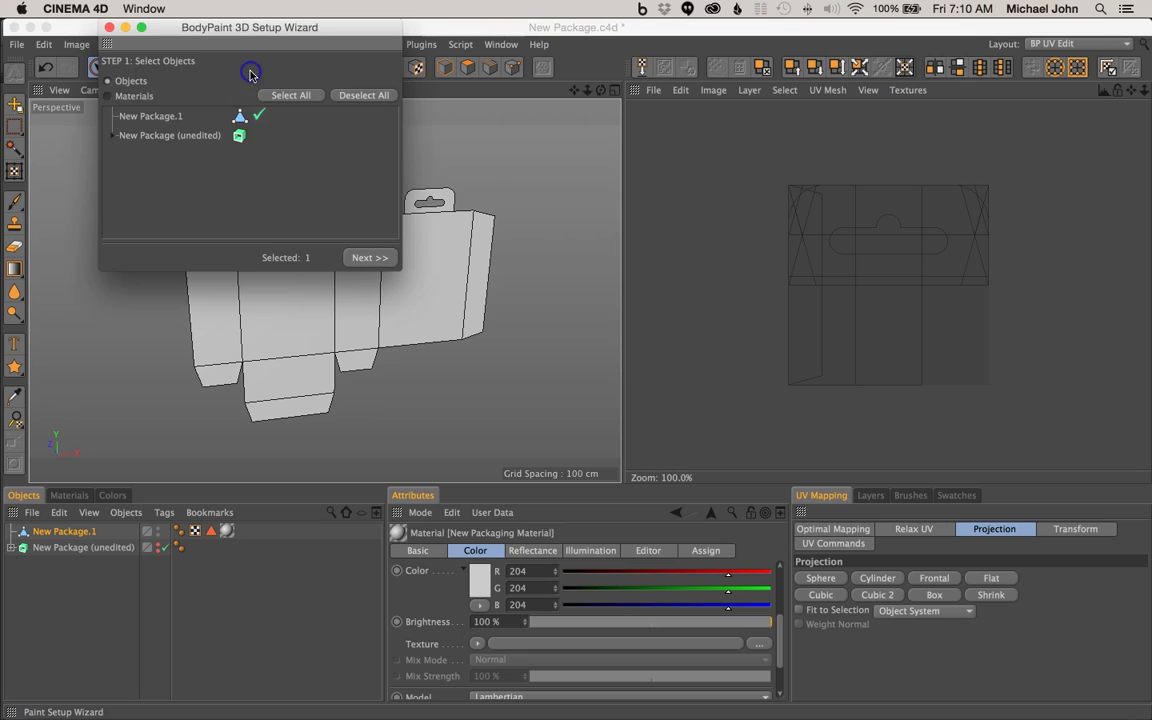
pyautogui.click(366, 99)
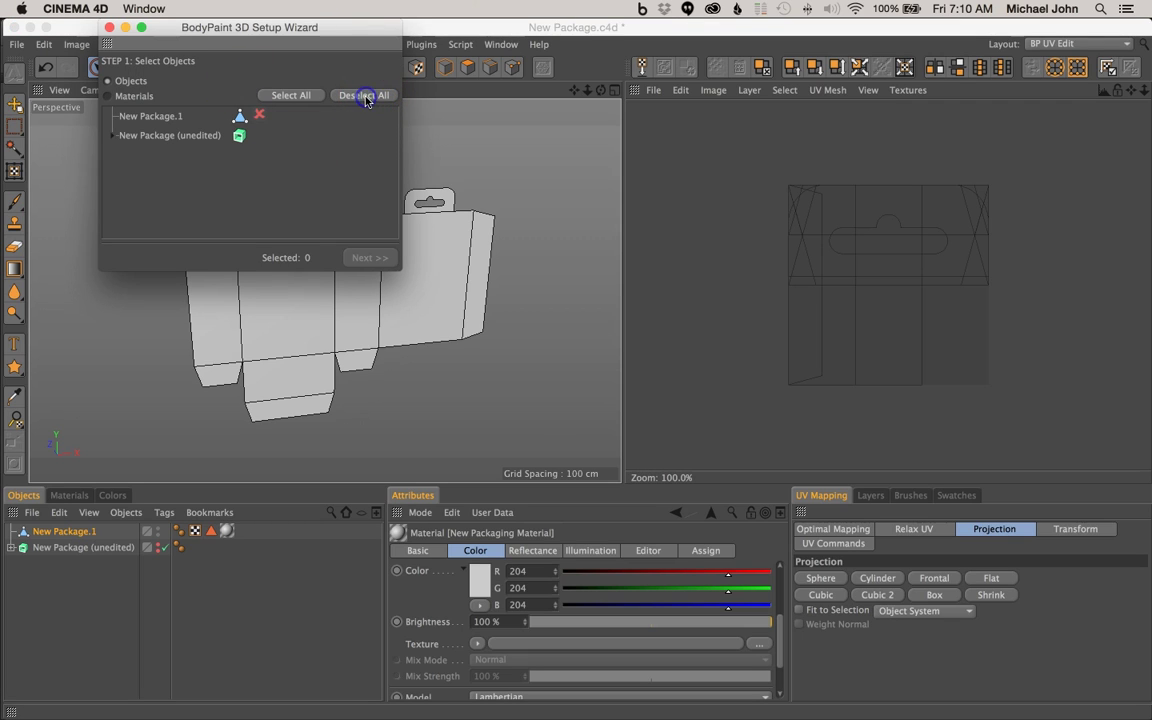
pyautogui.click(260, 117)
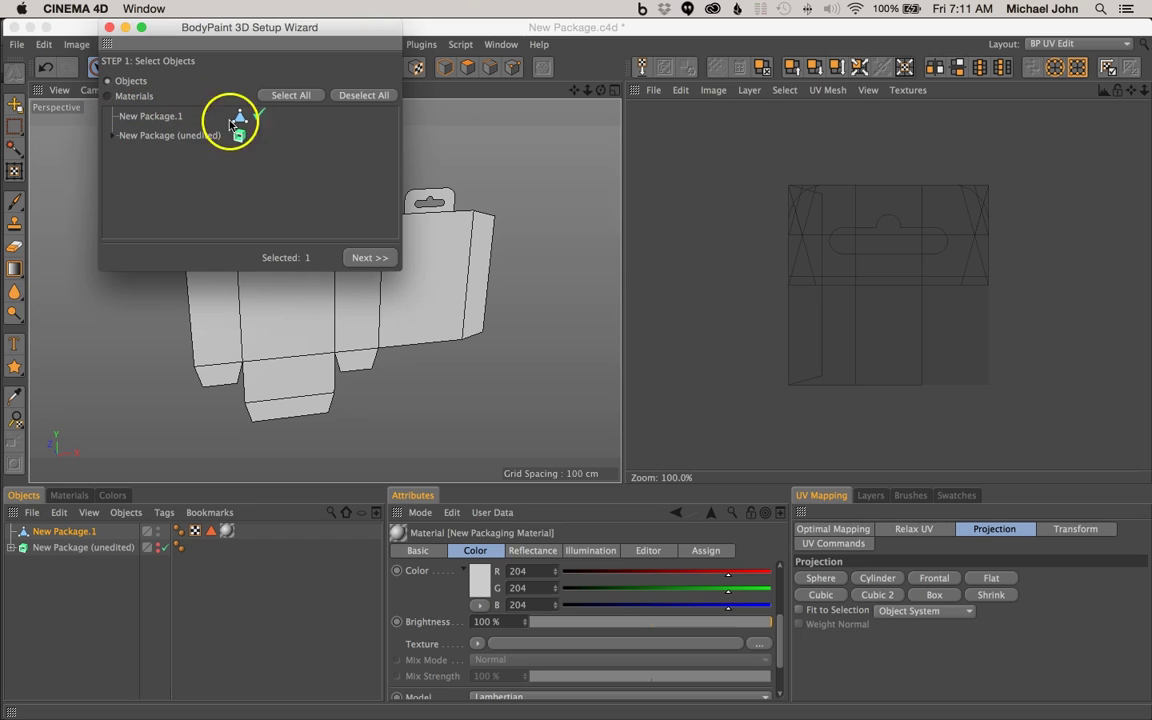
pyautogui.click(372, 259)
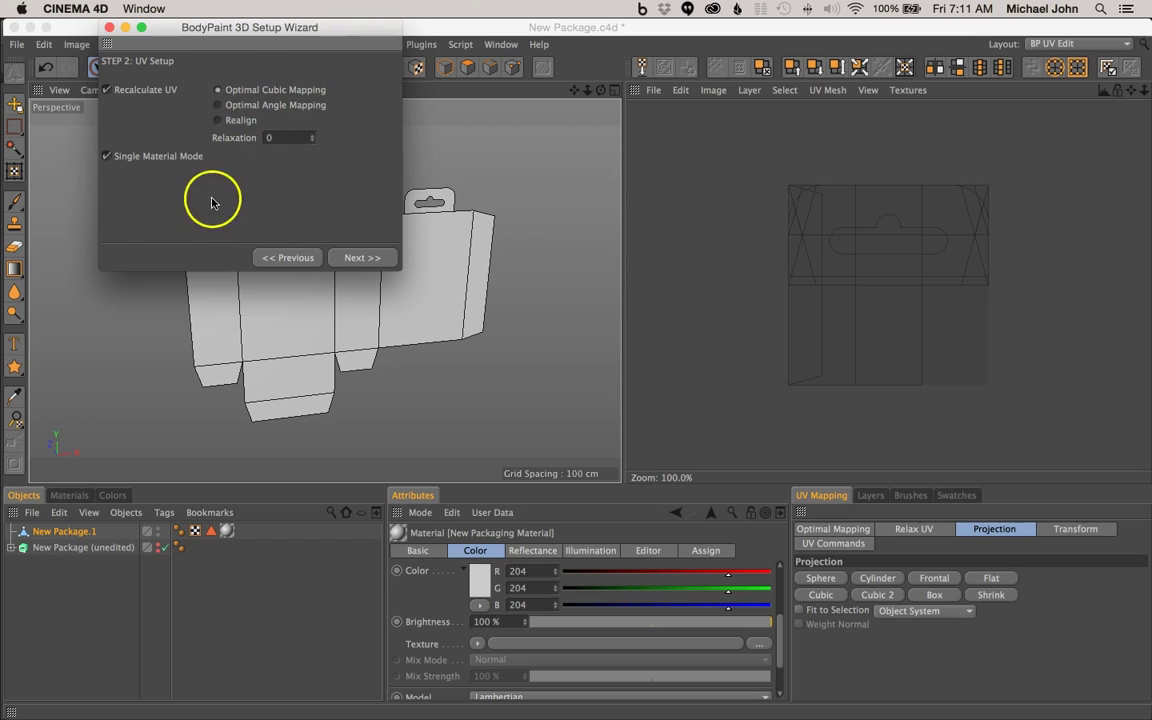
# Keep Optimal Cubic Mapping and the Color channel, set the maximum texture size to 2000, and finish the setup wizard
pyautogui.click(372, 258)
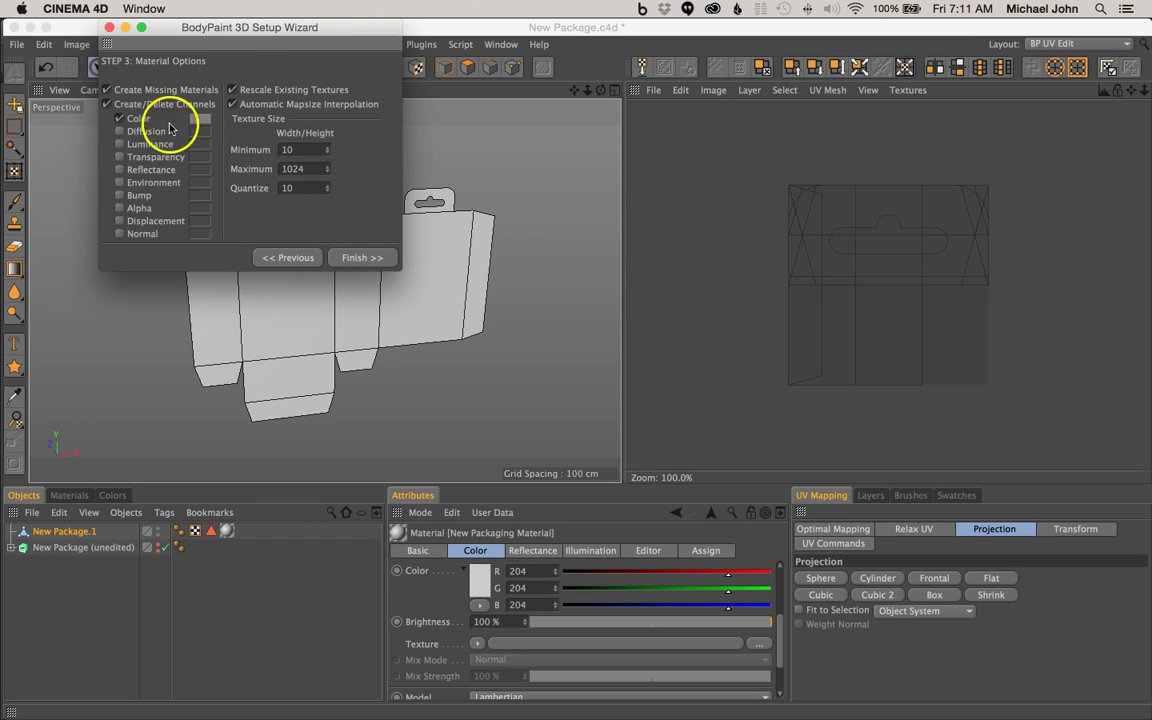
pyautogui.click(307, 168)
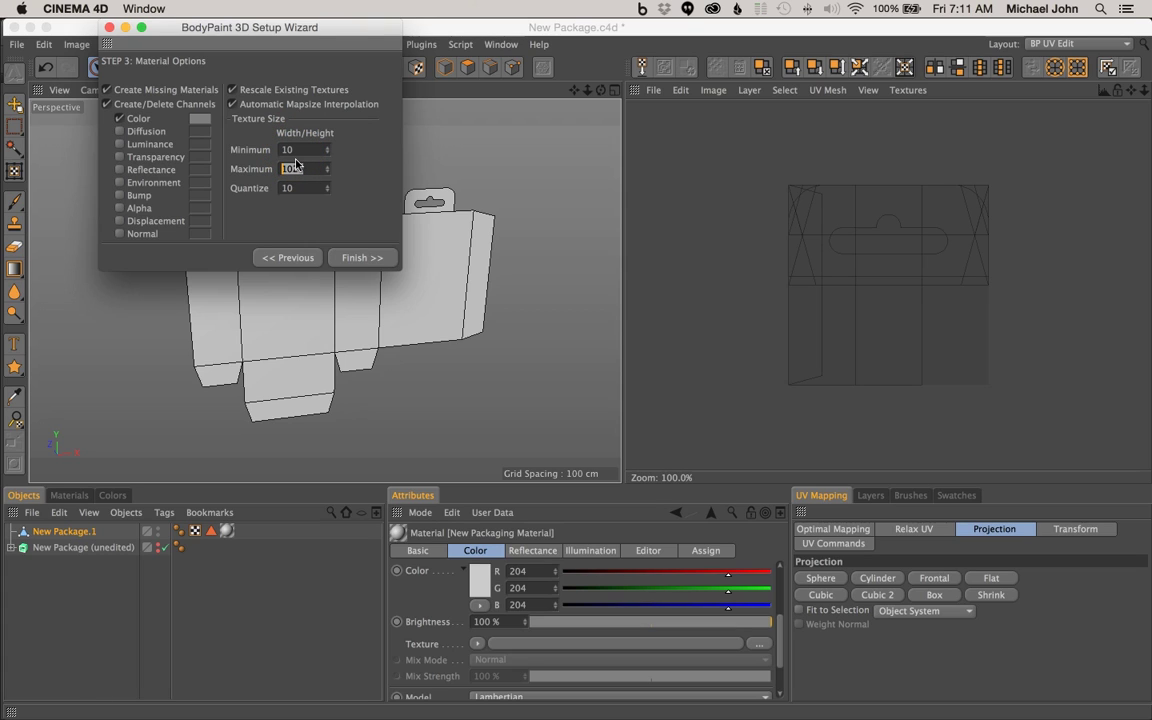
pyautogui.click(383, 159)
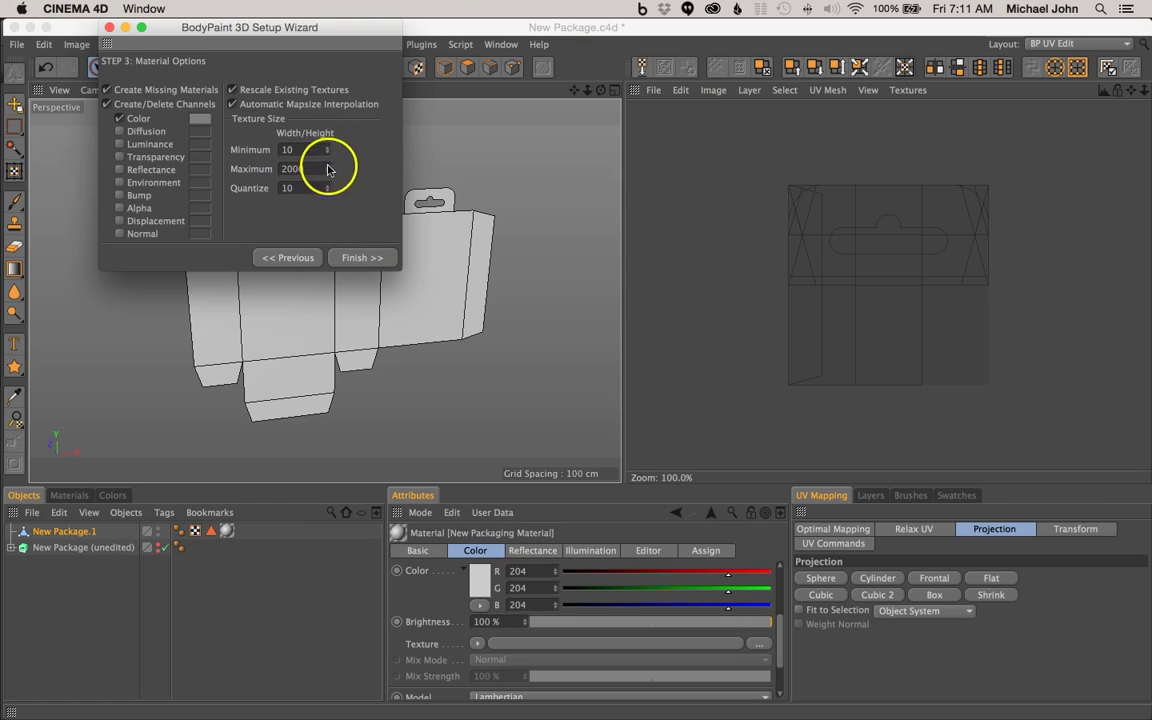
pyautogui.click(362, 258)
pyautogui.click(362, 258)
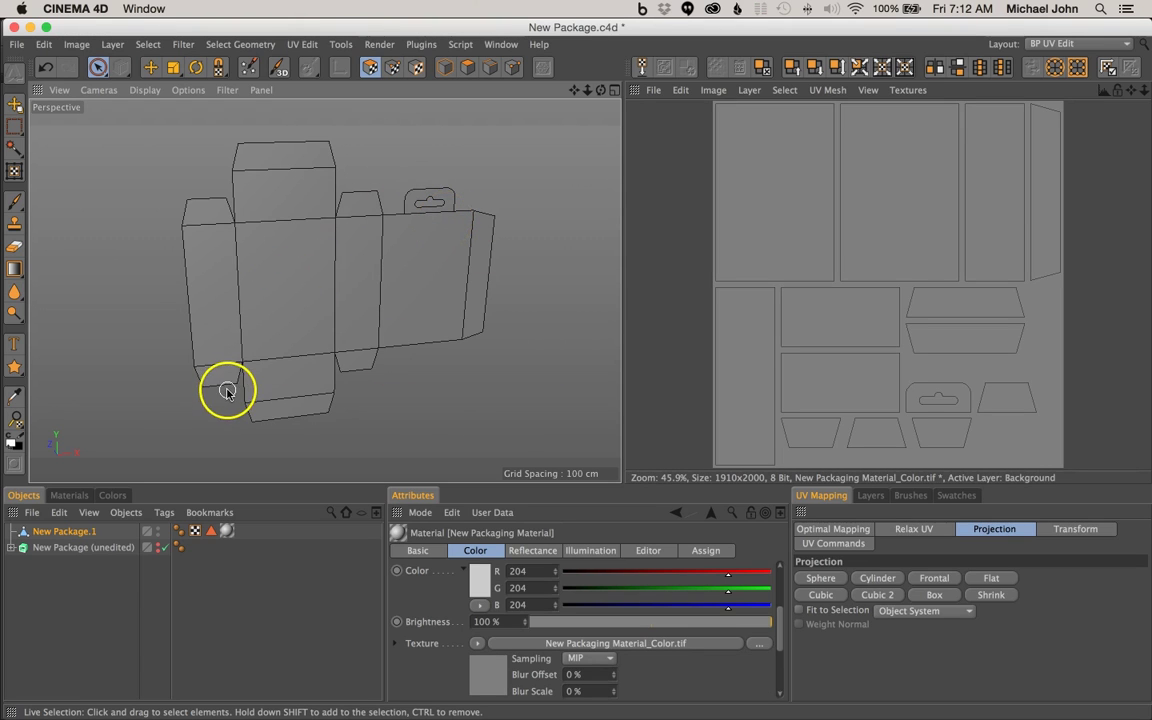
# Select all polygons of New Package.1 and apply a Flat projection to their UVs
pyautogui.click(51, 535)
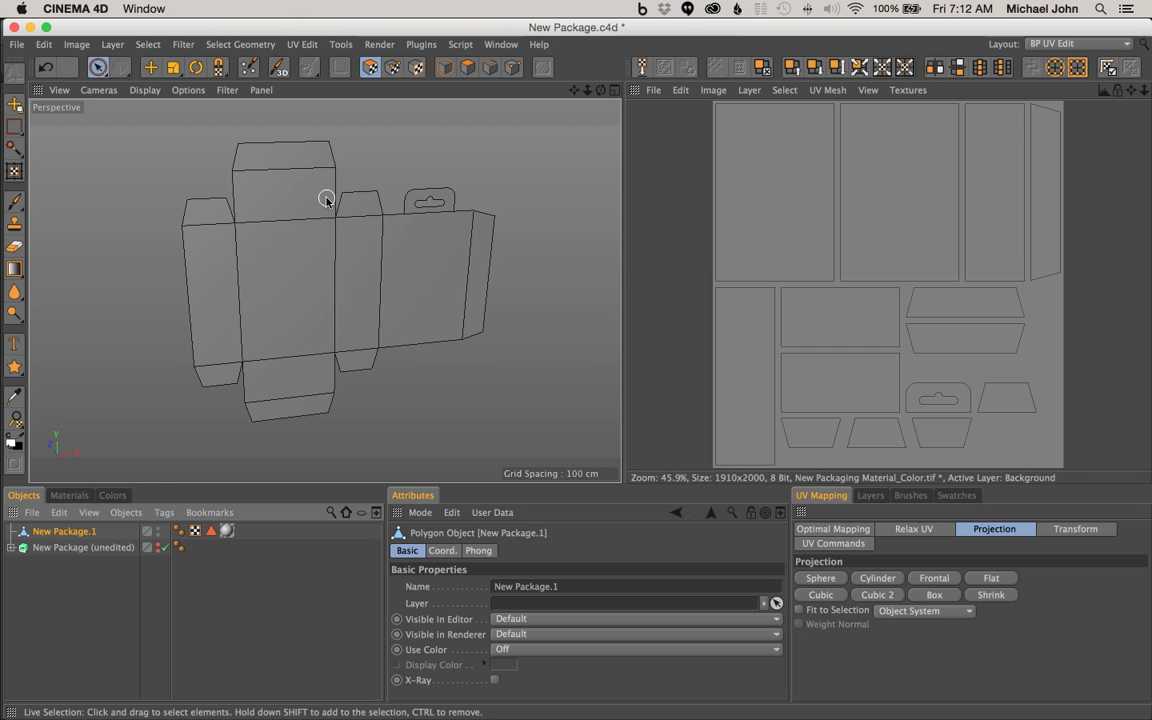
pyautogui.hotkey('ctrl', 'a')
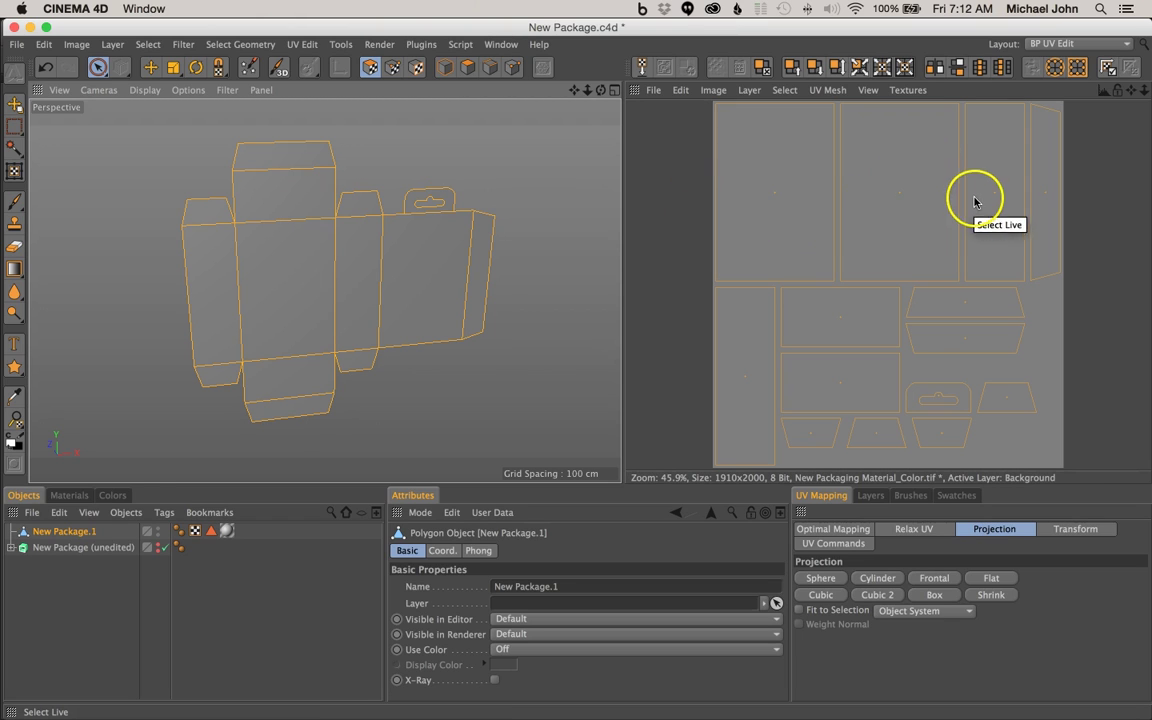
pyautogui.moveTo(973, 198)
pyautogui.mouseDown()
pyautogui.moveTo(968, 220)
pyautogui.moveTo(892, 249)
pyautogui.moveTo(1002, 226)
pyautogui.moveTo(884, 170)
pyautogui.moveTo(884, 242)
pyautogui.moveTo(993, 198)
pyautogui.moveTo(952, 305)
pyautogui.mouseUp()
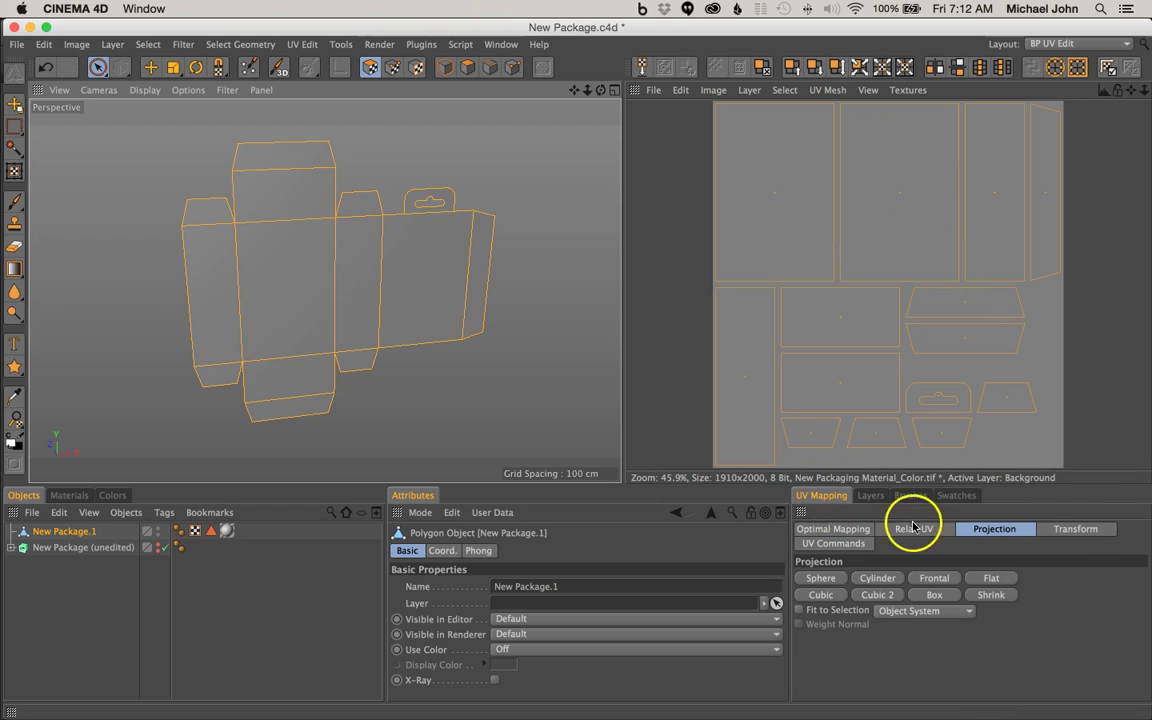
pyautogui.click(991, 579)
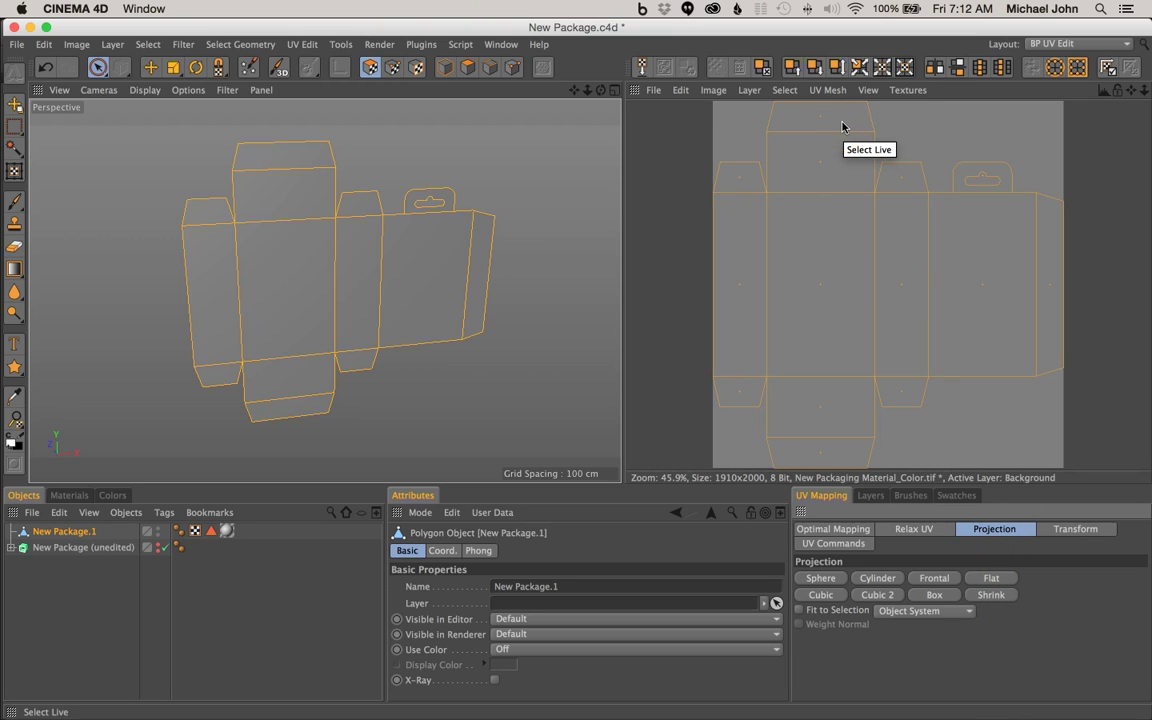
pyautogui.moveTo(879, 219); pyautogui.dragTo(861, 131)
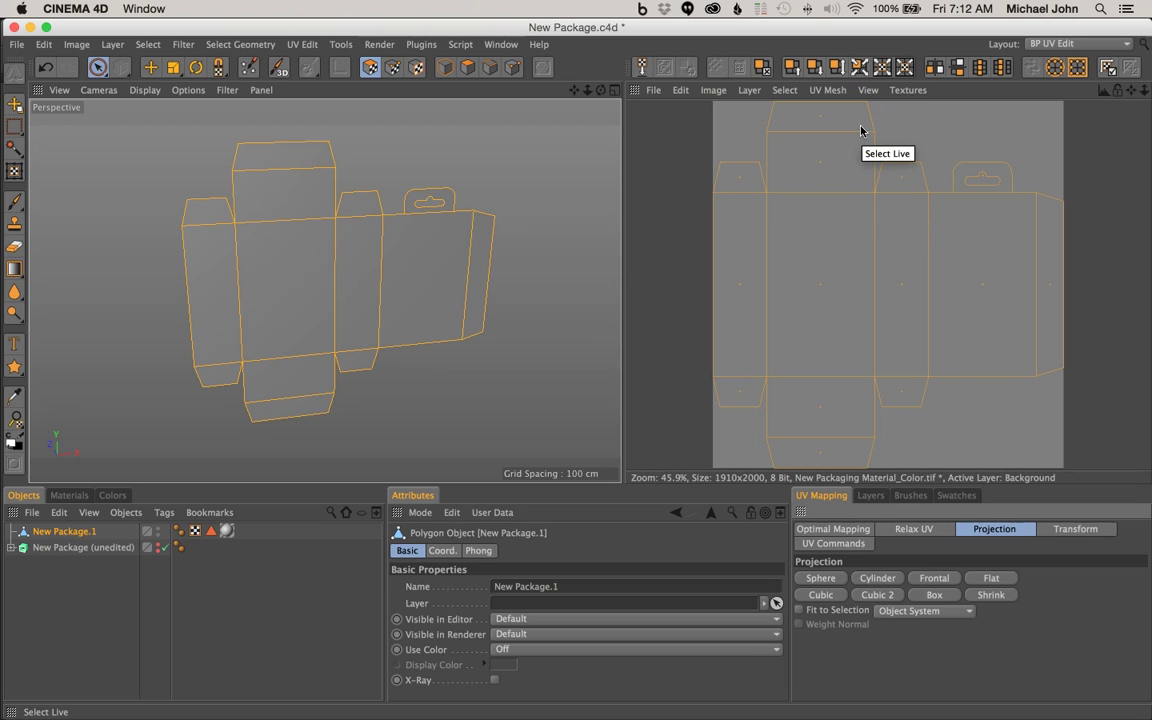
pyautogui.moveTo(861, 131)
pyautogui.mouseDown()
pyautogui.moveTo(669, 319)
pyautogui.moveTo(1039, 296)
pyautogui.moveTo(987, 358)
pyautogui.moveTo(1091, 340)
pyautogui.moveTo(1049, 326)
pyautogui.mouseUp()
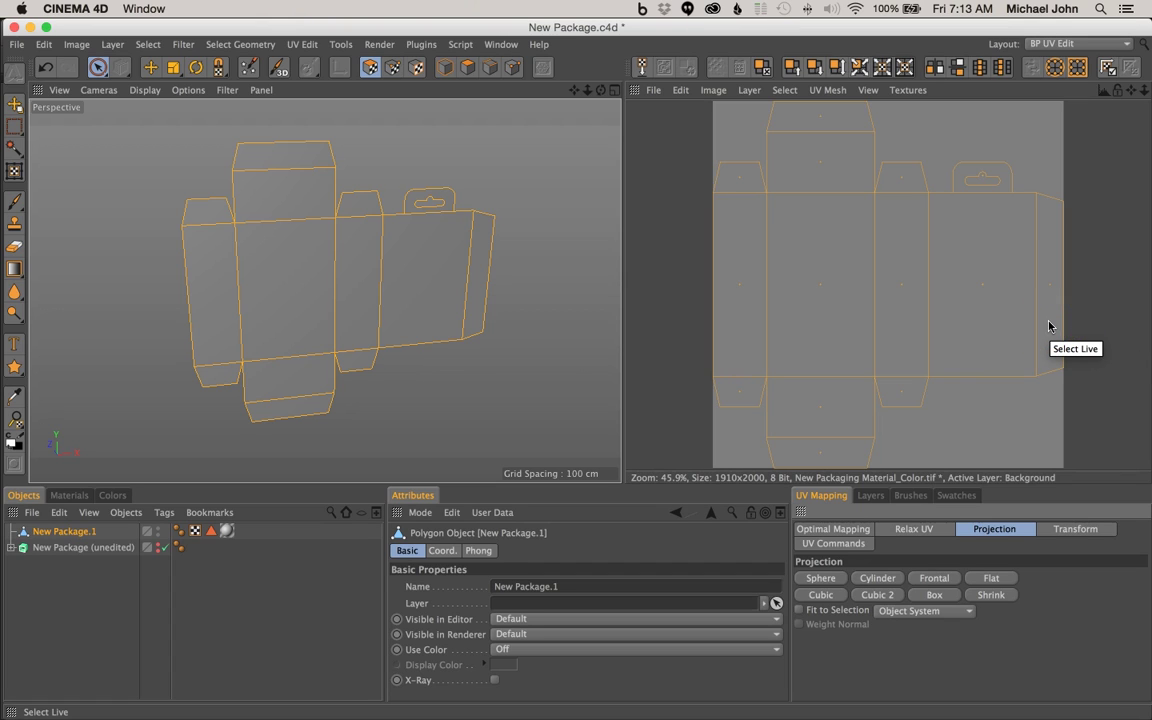
pyautogui.moveTo(1049, 326)
pyautogui.mouseDown()
pyautogui.moveTo(1085, 226)
pyautogui.moveTo(851, 139)
pyautogui.moveTo(727, 110)
pyautogui.mouseUp()
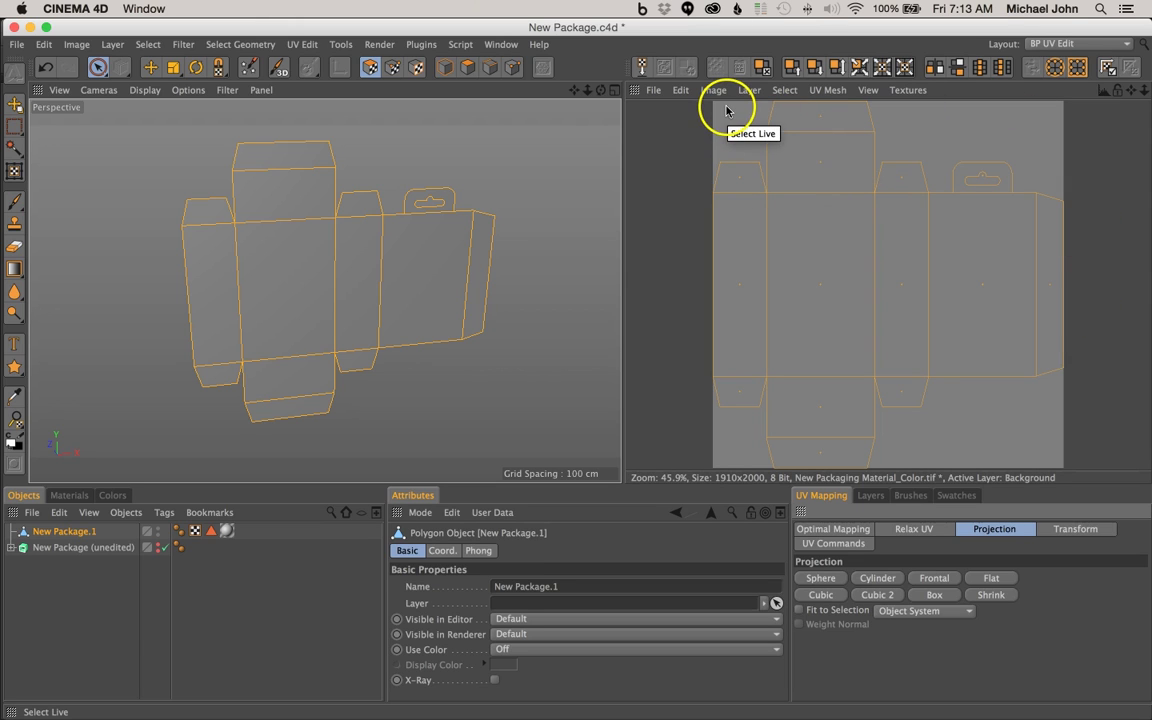
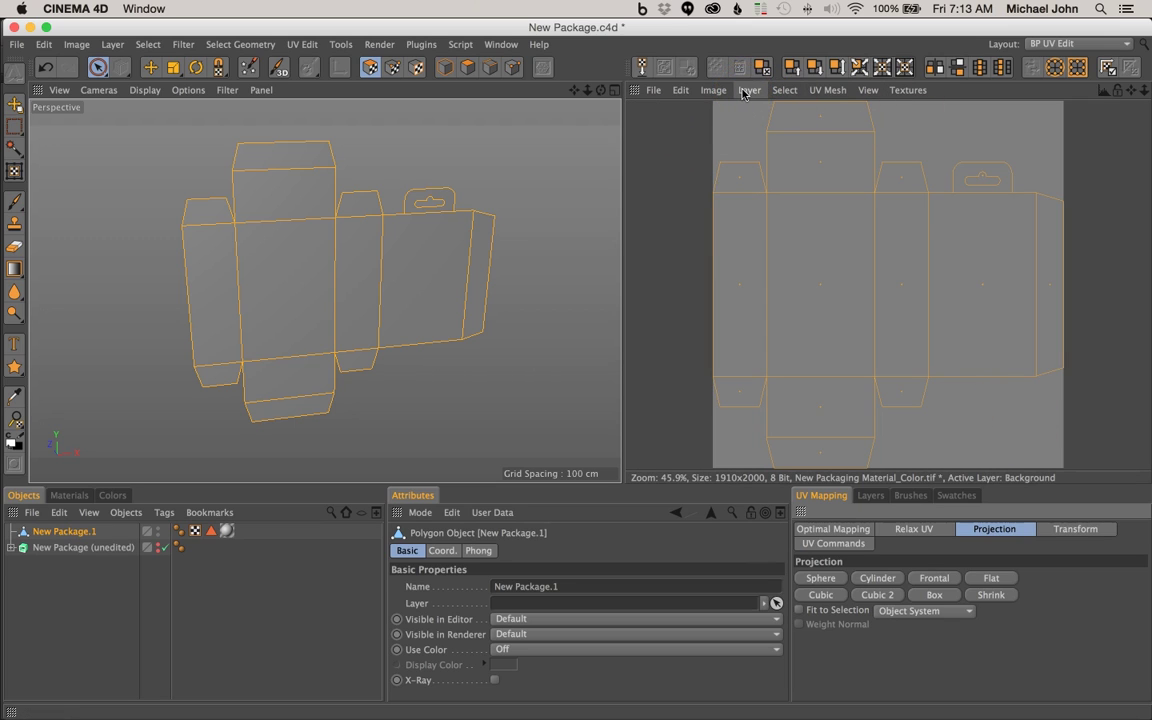
# Add a new texture layer and fill the selected package polygons with white on it
pyautogui.click(748, 93)
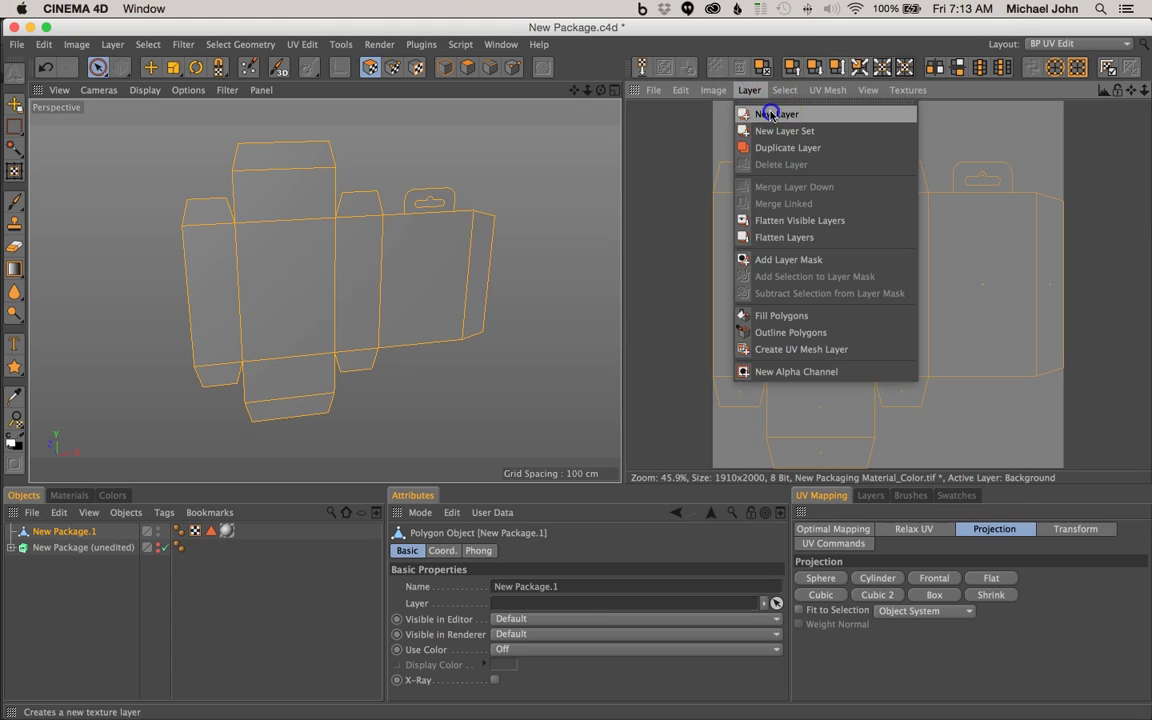
pyautogui.click(768, 113)
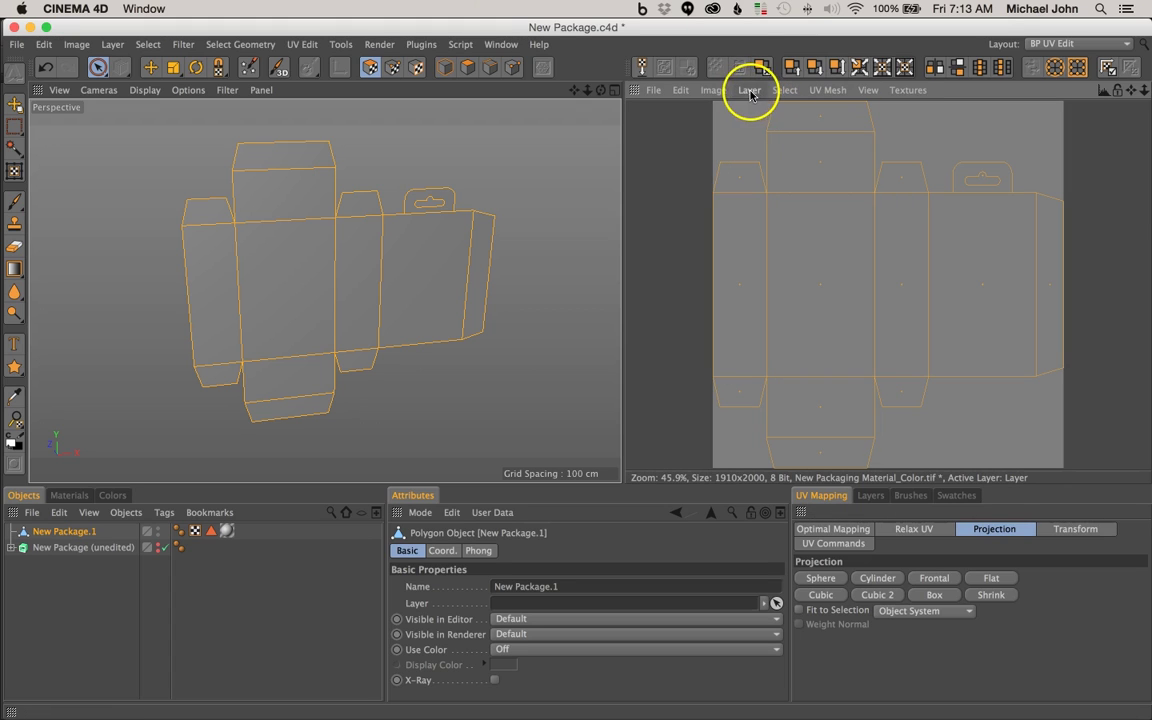
pyautogui.click(750, 92)
pyautogui.click(803, 316)
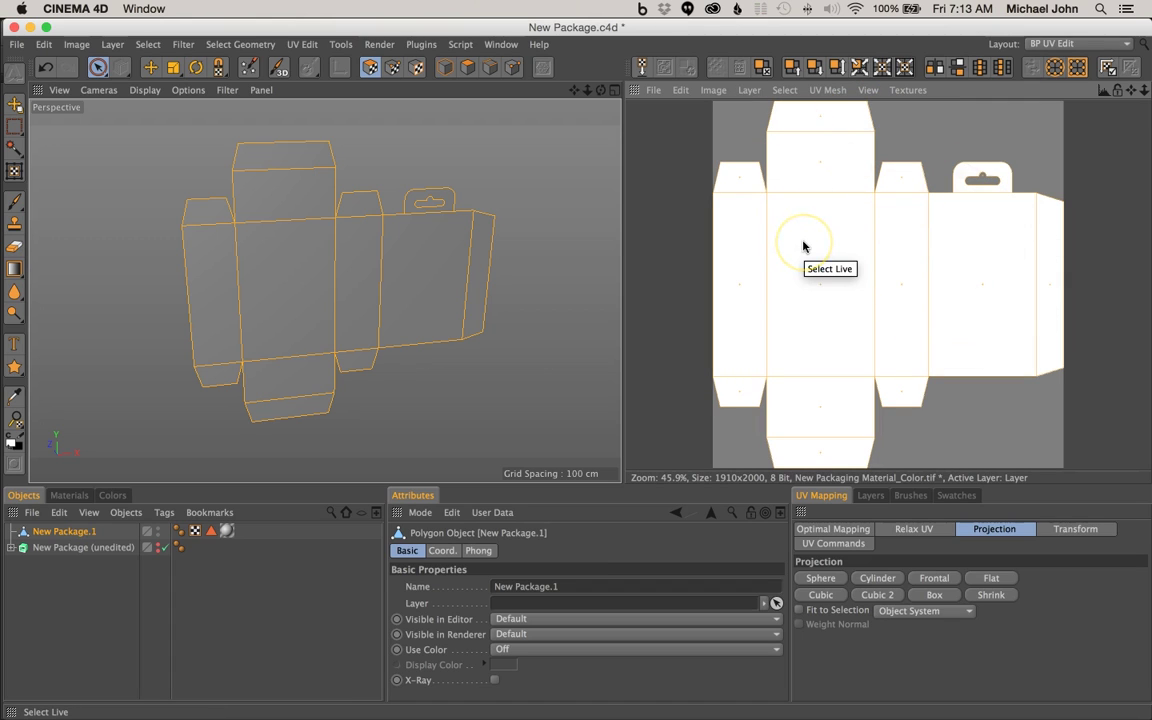
# Save the texture as New Packaging Material_Color.tif in the New Packaging Tutorial folder
pyautogui.click(653, 91)
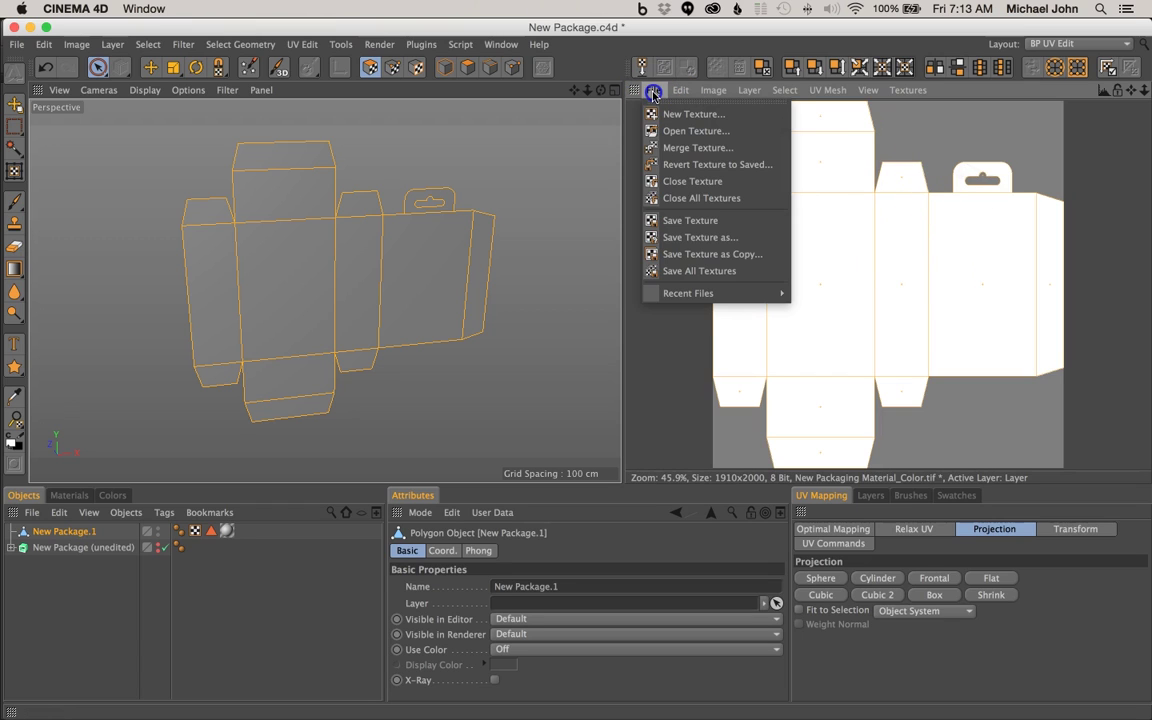
pyautogui.click(722, 238)
pyautogui.click(747, 297)
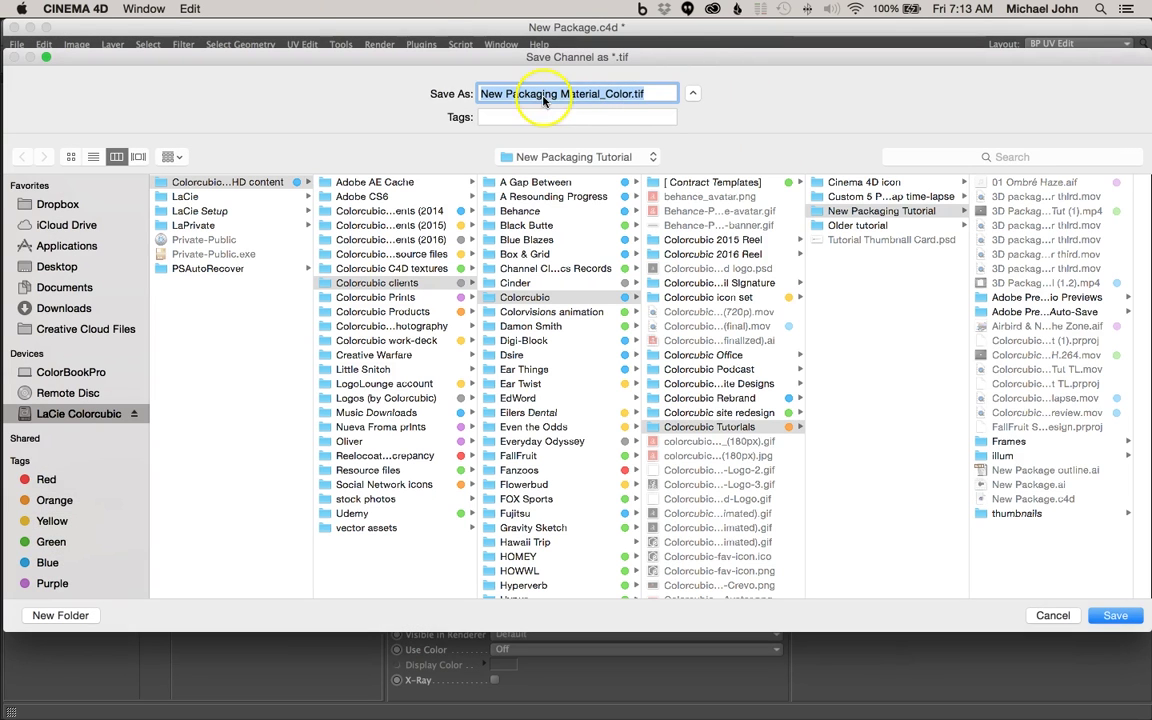
pyautogui.click(631, 93)
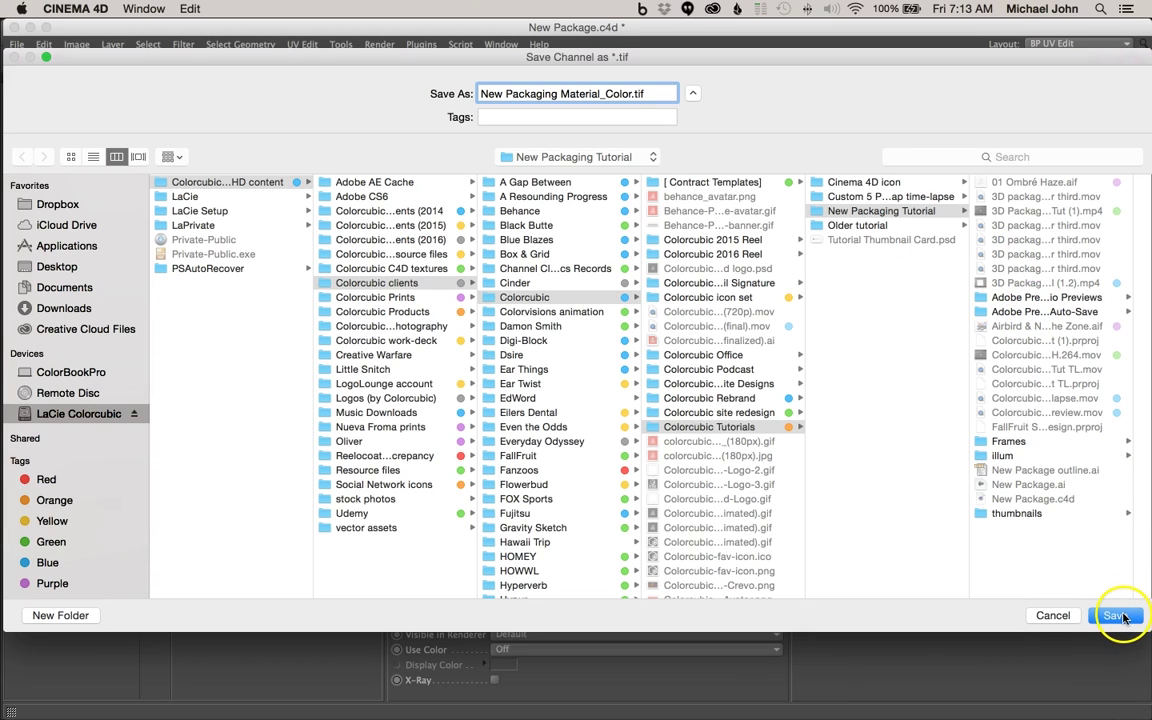
pyautogui.click(1118, 616)
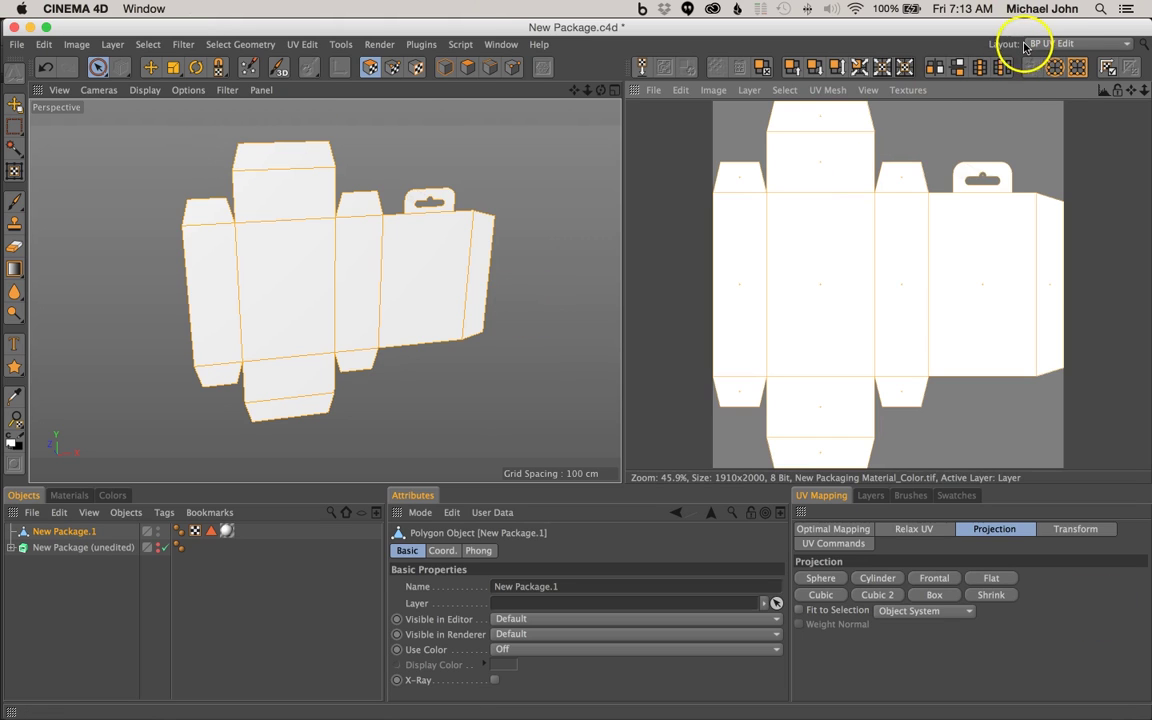
# Return to the Standard layout and switch to Model mode to view the textured package
pyautogui.click(1056, 44)
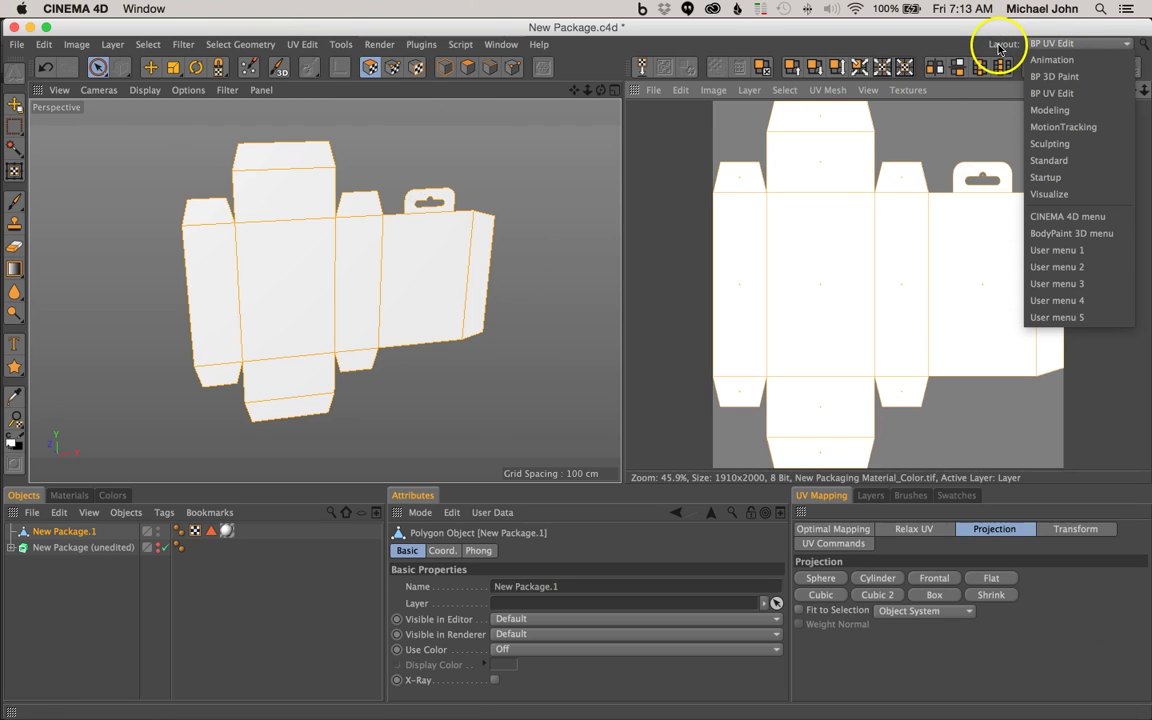
pyautogui.click(1008, 46)
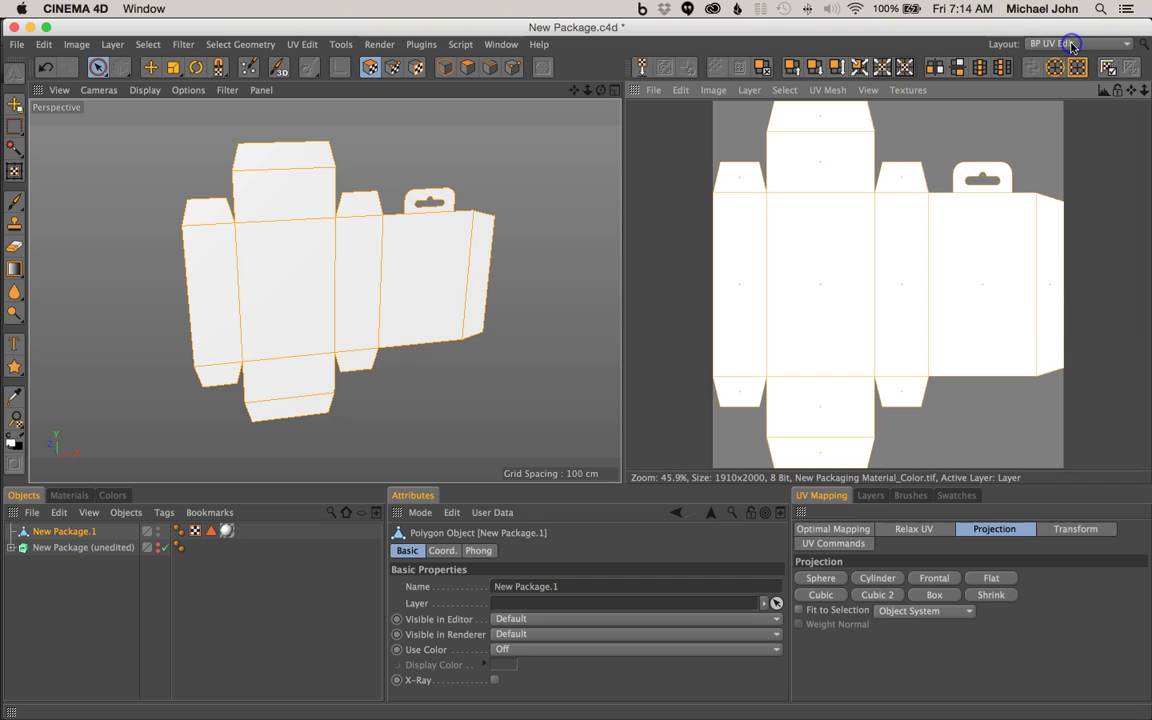
pyautogui.click(1072, 44)
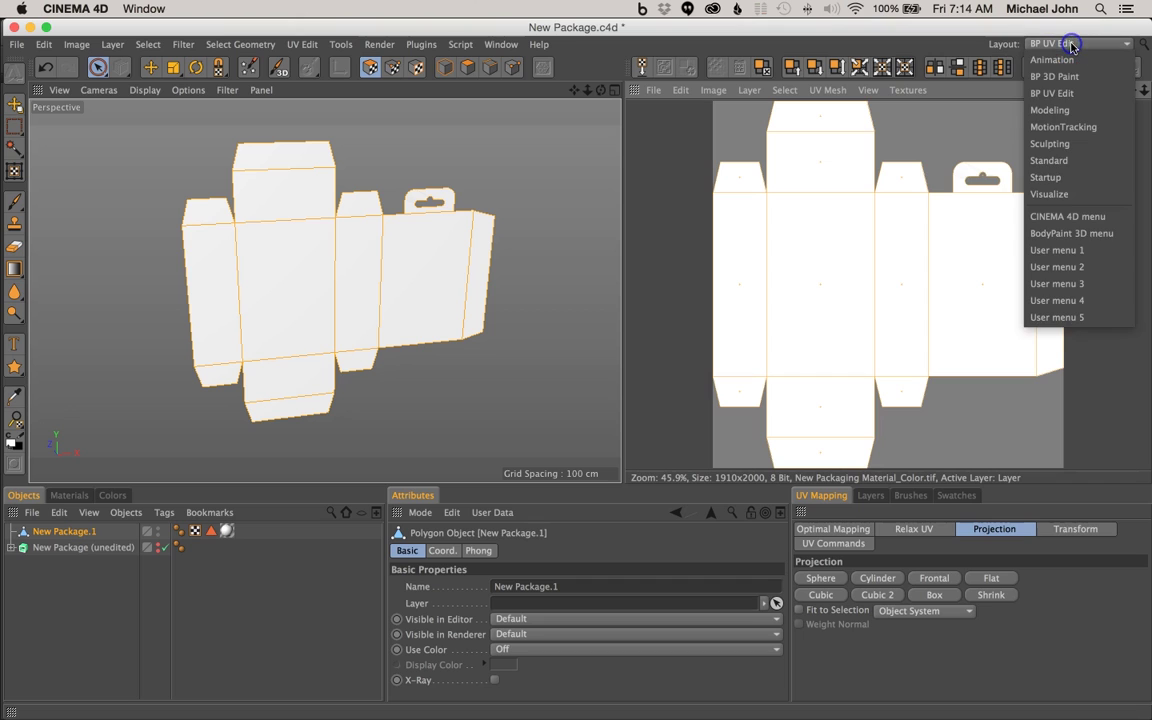
pyautogui.click(1050, 161)
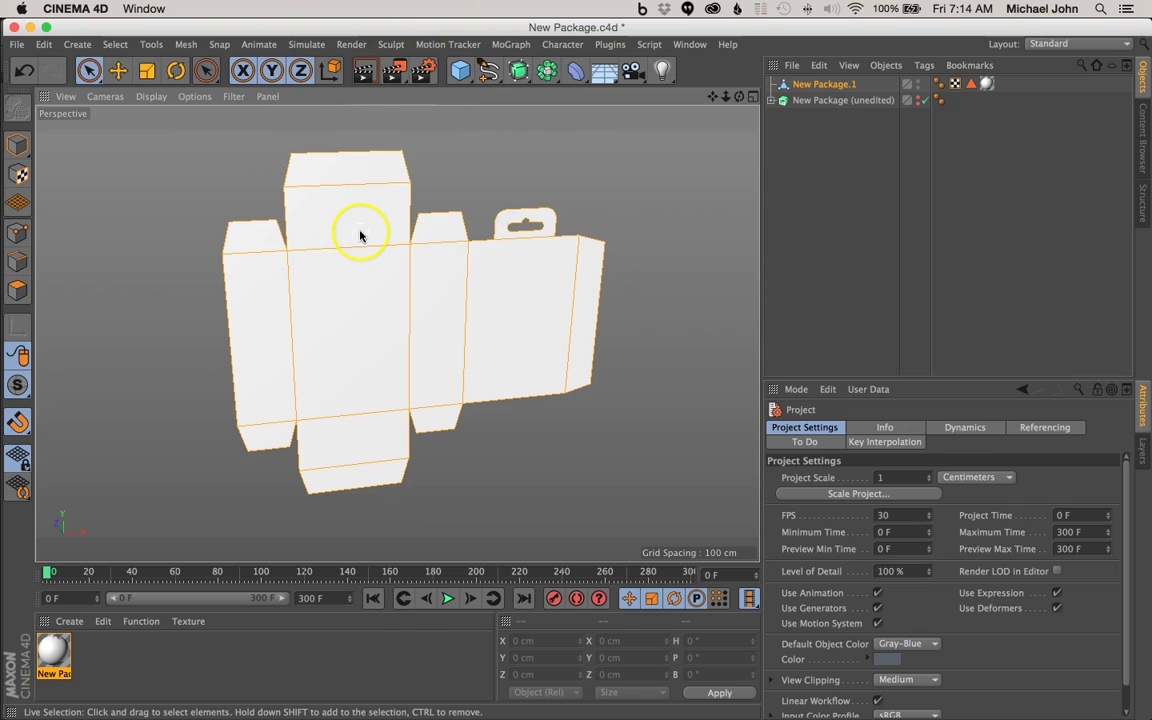
pyautogui.click(17, 145)
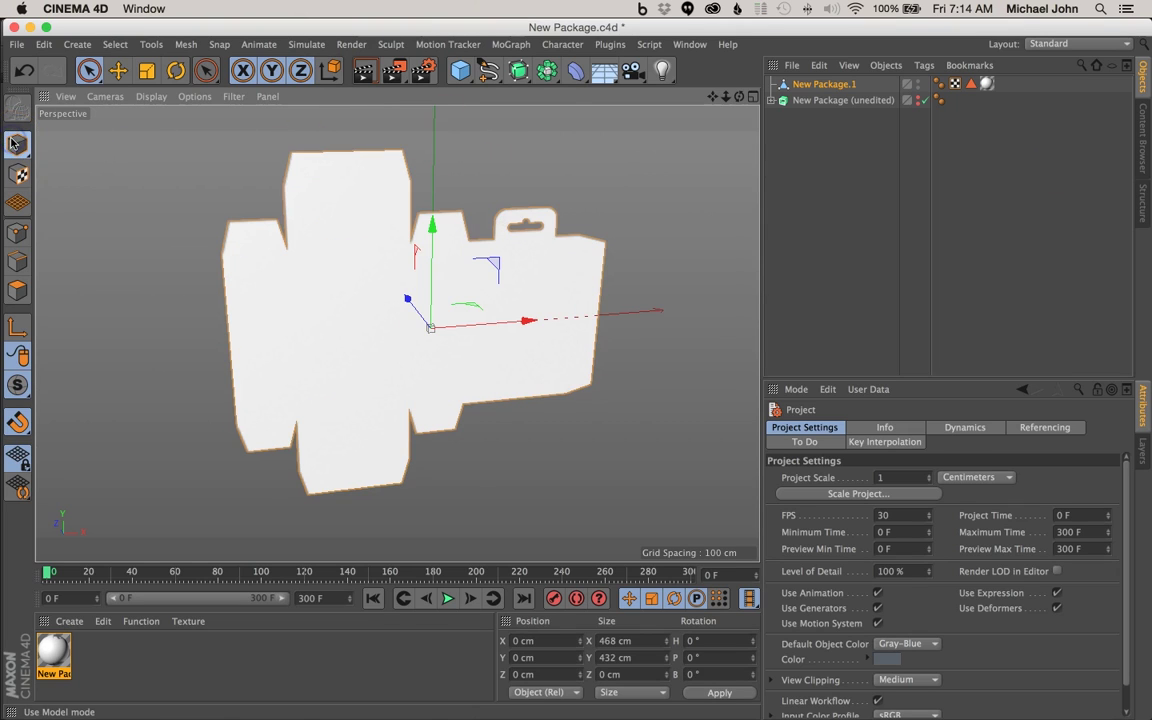
pyautogui.keyDown('alt'); pyautogui.moveTo(428, 330); pyautogui.dragTo(386, 324); pyautogui.keyUp('alt')
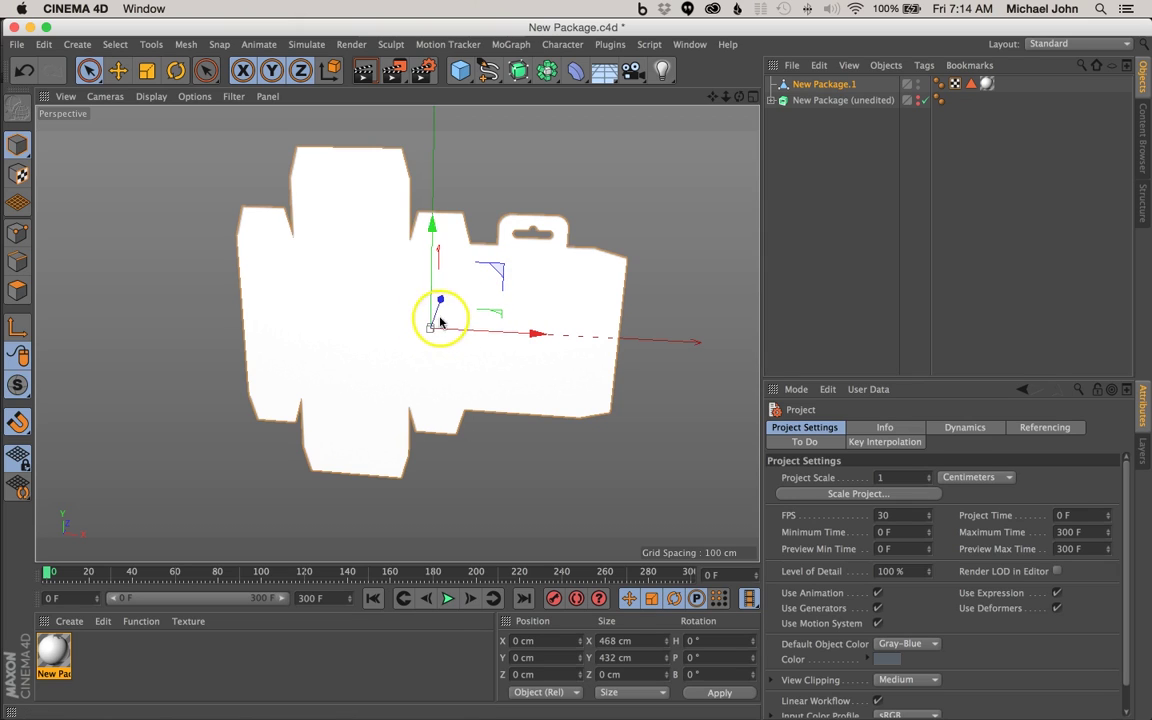
# Examine the white-textured flat package model from several angles in the perspective view
pyautogui.keyDown('alt'); pyautogui.moveTo(430, 328); pyautogui.dragTo(349, 329); pyautogui.keyUp('alt')
pyautogui.moveTo(279, 309)
pyautogui.keyDown('alt'); pyautogui.mouseDown()
pyautogui.moveTo(419, 296)
pyautogui.moveTo(271, 292)
pyautogui.mouseUp(); pyautogui.keyUp('alt')
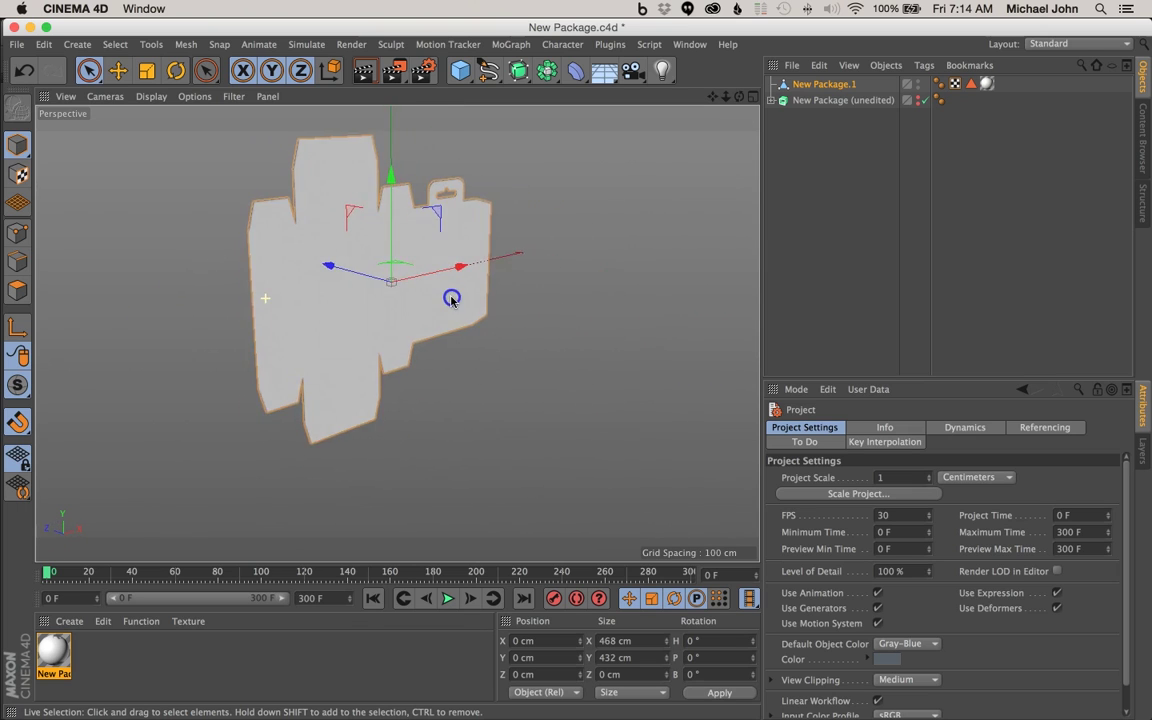
pyautogui.keyDown('alt'); pyautogui.moveTo(451, 300); pyautogui.dragTo(332, 301); pyautogui.keyUp('alt')
pyautogui.keyDown('alt'); pyautogui.moveTo(589, 294); pyautogui.dragTo(621, 304); pyautogui.keyUp('alt')
pyautogui.keyDown('alt'); pyautogui.moveTo(330, 313); pyautogui.dragTo(239, 327); pyautogui.keyUp('alt')
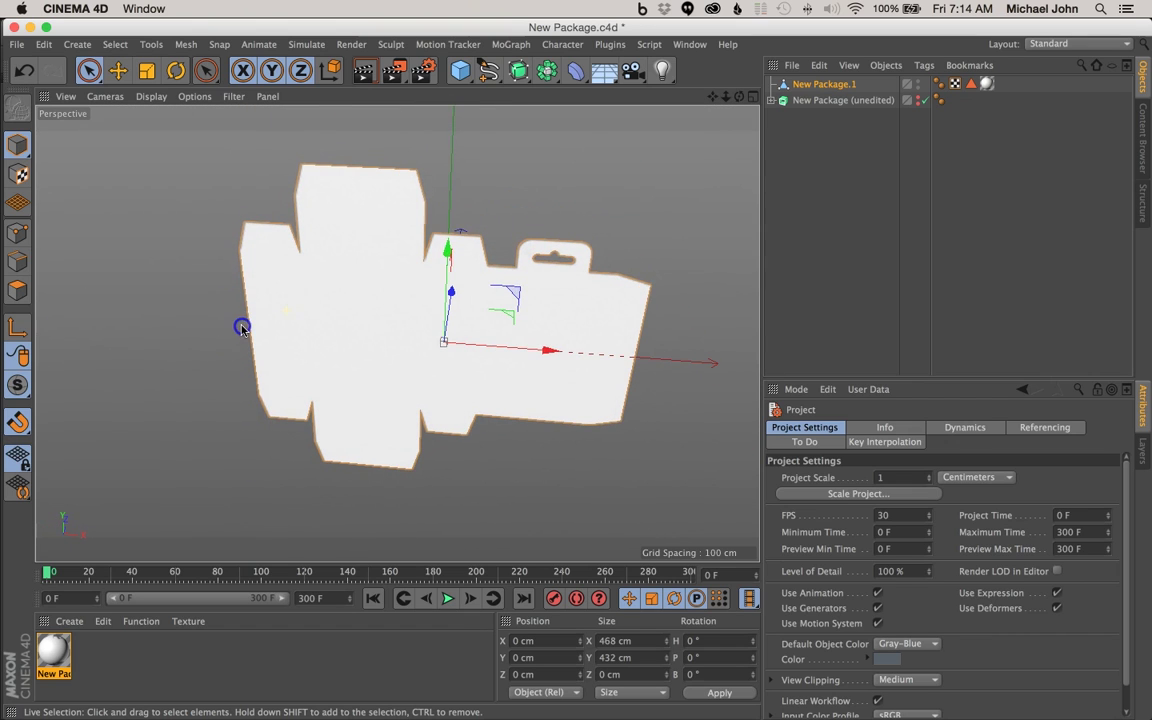
pyautogui.moveTo(714, 97); pyautogui.dragTo(576, 378)
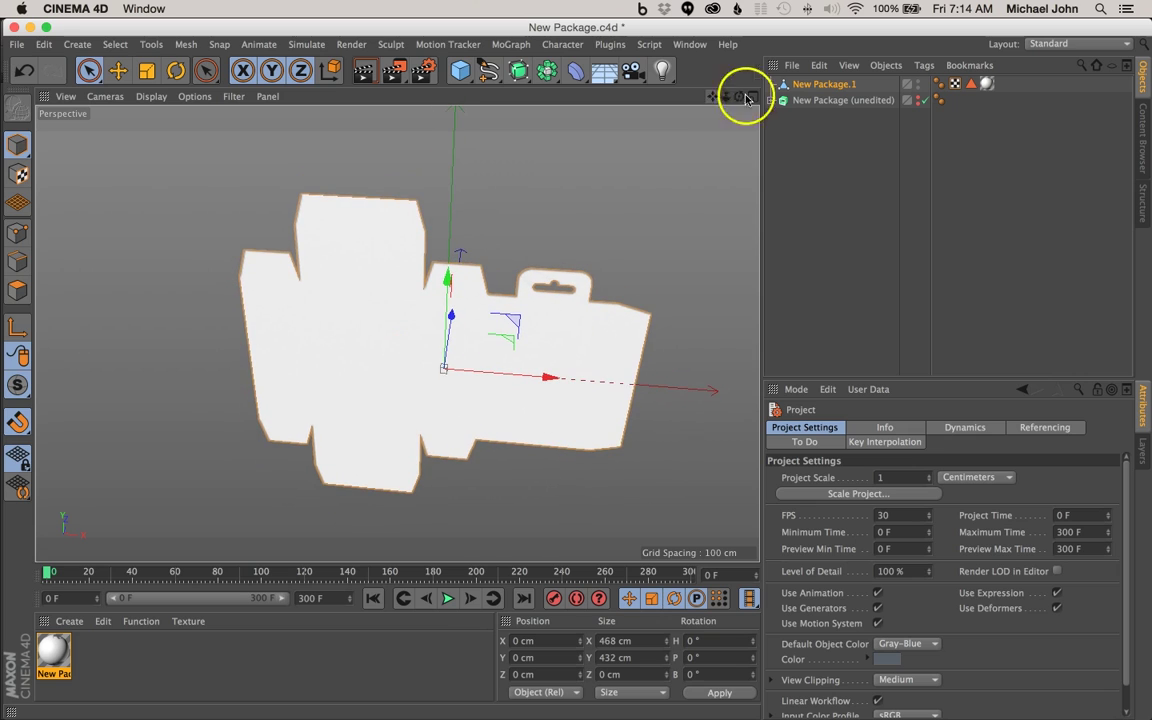
pyautogui.moveTo(739, 97); pyautogui.dragTo(578, 373)
pyautogui.moveTo(464, 387); pyautogui.dragTo(458, 334)
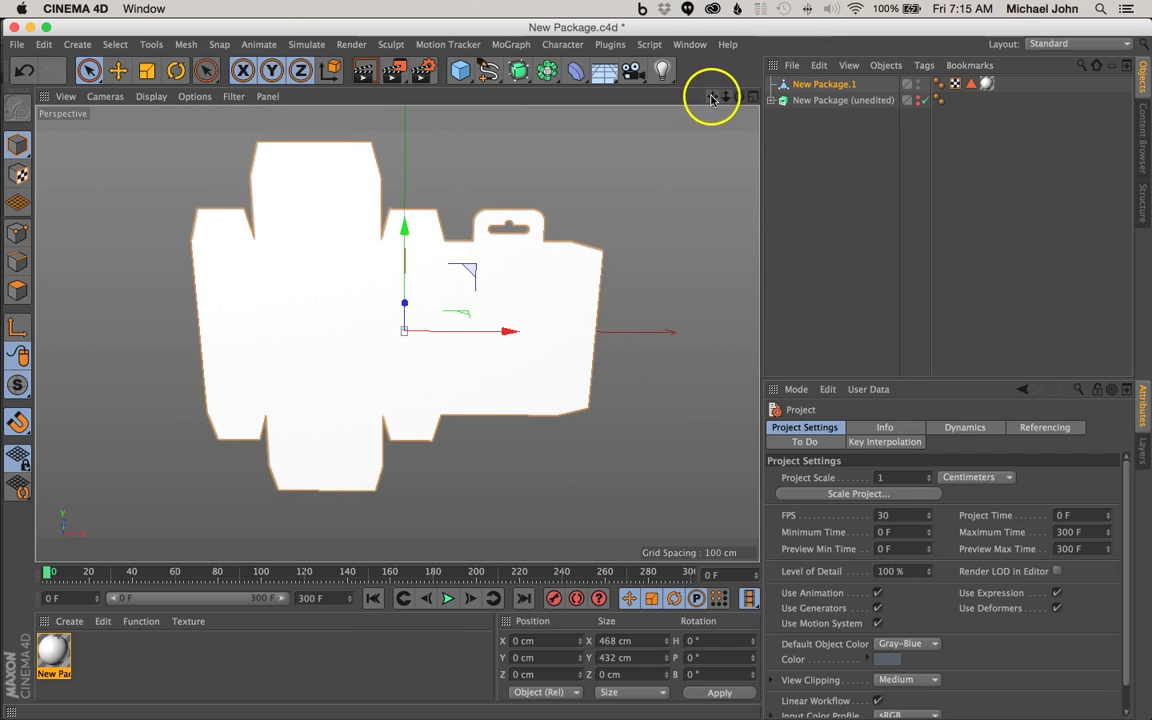
pyautogui.moveTo(712, 98); pyautogui.dragTo(568, 374)
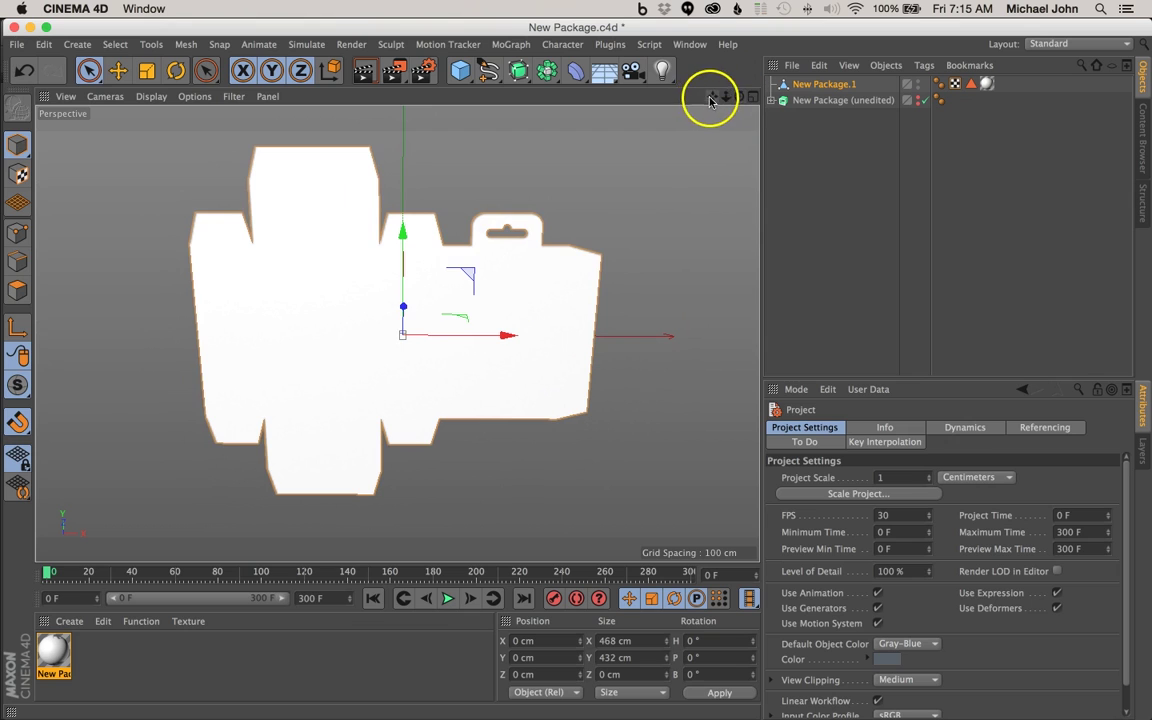
pyautogui.moveTo(713, 97); pyautogui.dragTo(571, 368)
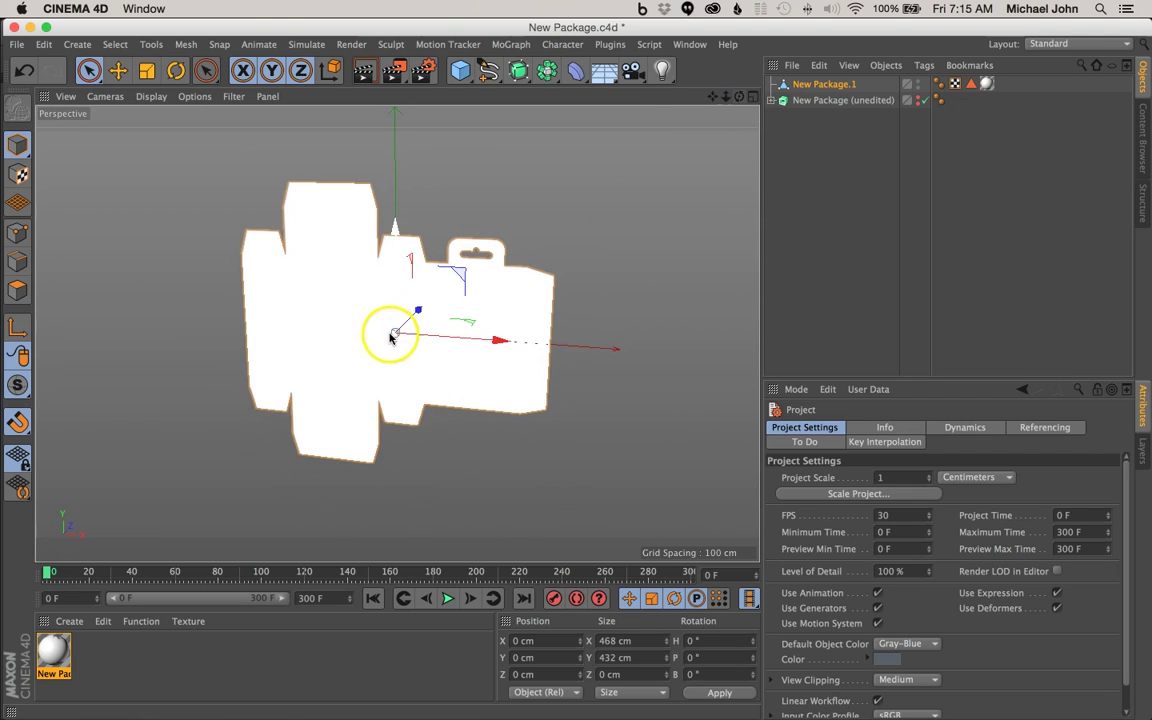
pyautogui.moveTo(396, 336)
pyautogui.keyDown('alt'); pyautogui.mouseDown()
pyautogui.moveTo(167, 329)
pyautogui.moveTo(535, 329)
pyautogui.moveTo(396, 322)
pyautogui.moveTo(540, 342)
pyautogui.moveTo(689, 342)
pyautogui.moveTo(365, 334)
pyautogui.moveTo(406, 336)
pyautogui.mouseUp(); pyautogui.keyUp('alt')
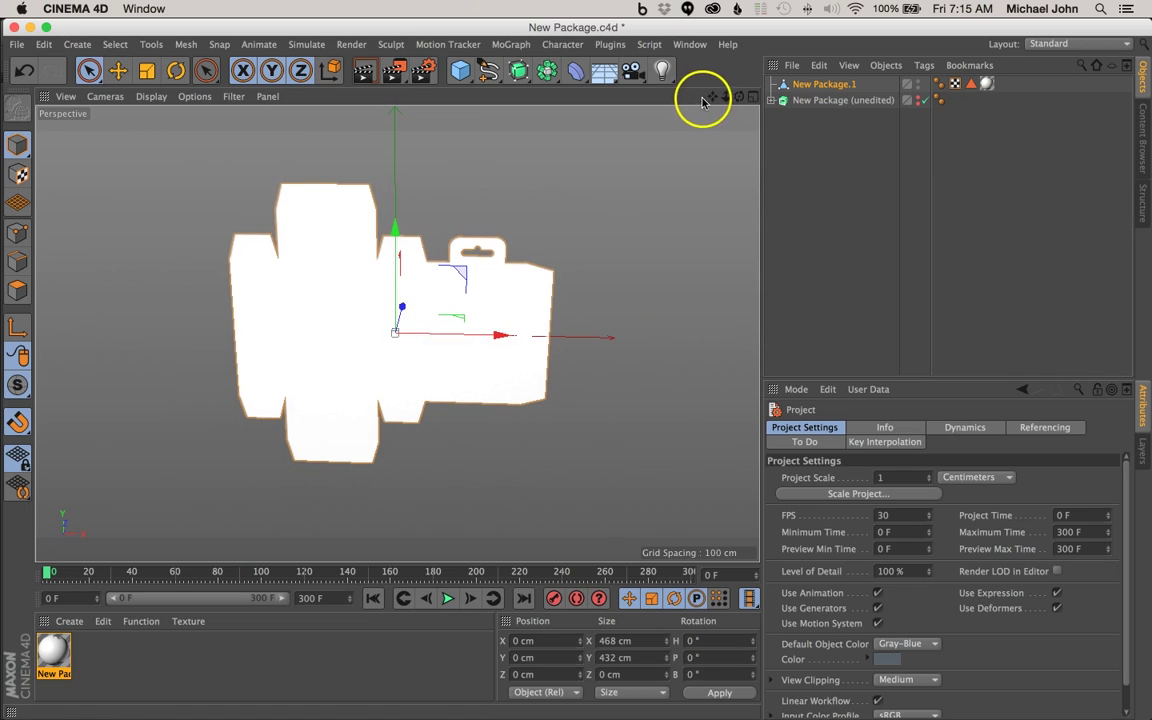
pyautogui.keyDown('alt'); pyautogui.moveTo(600, 360); pyautogui.dragTo(580, 371); pyautogui.keyUp('alt')
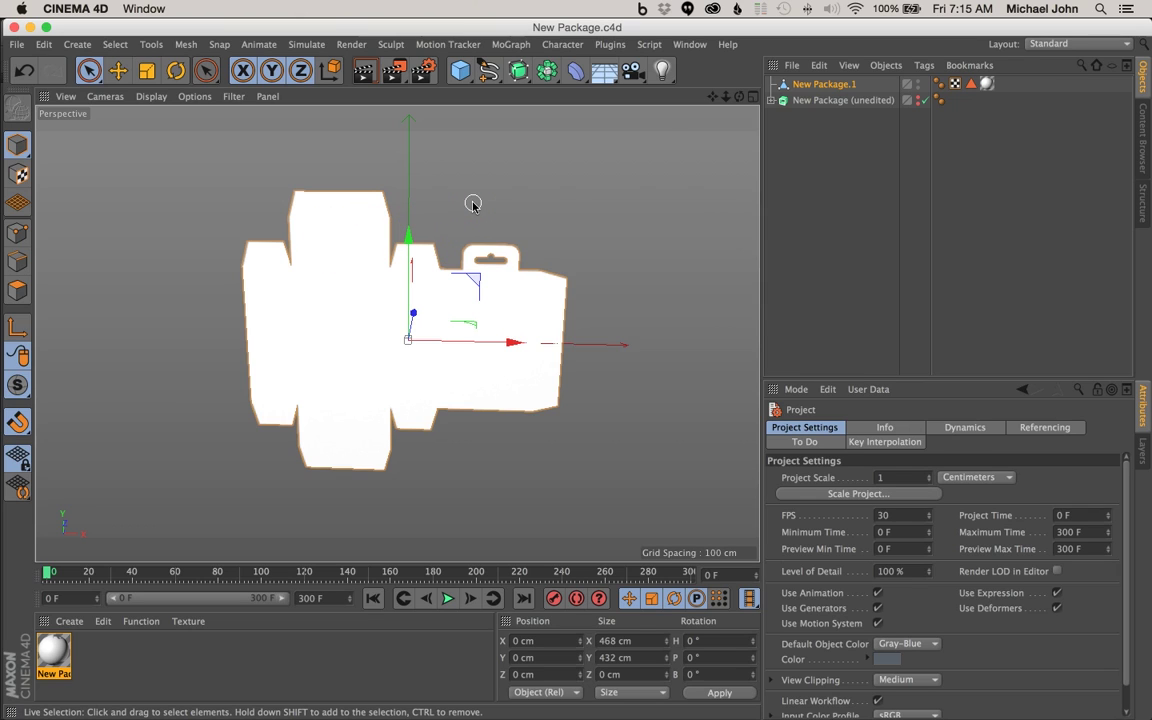
# Switch to Illustrator and view the flat package artwork in New Package.ai
pyautogui.press('super+Tab')
pyautogui.press('super+Tab')
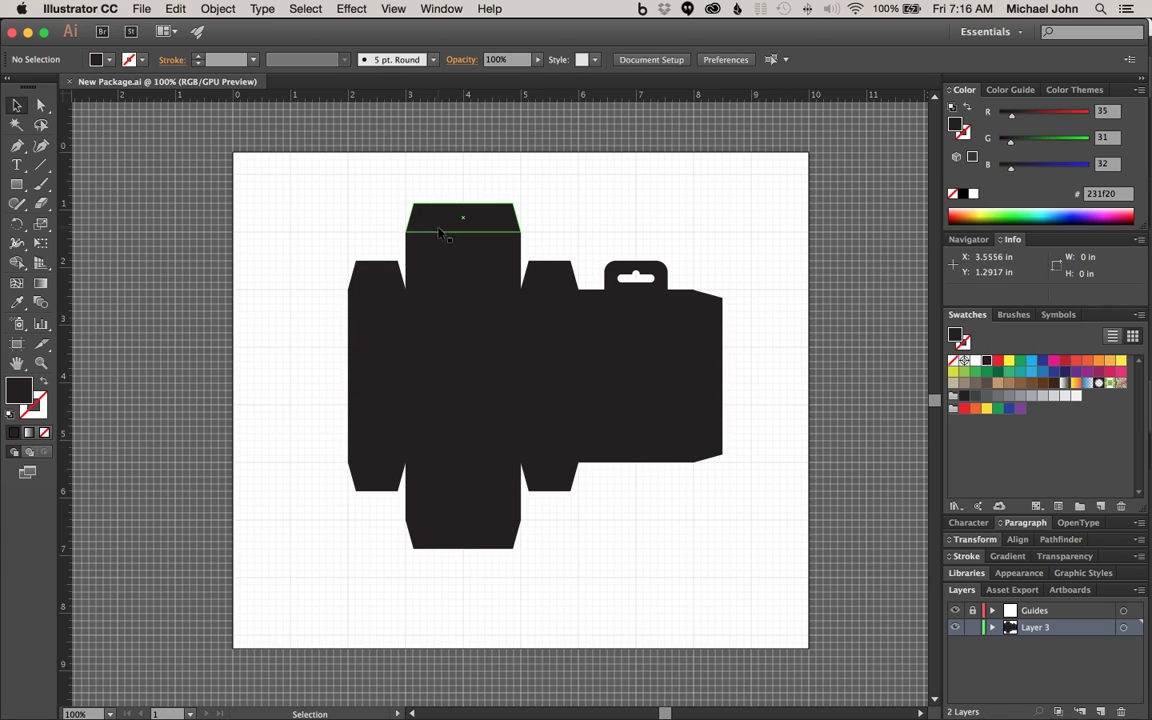
pyautogui.click(487, 287)
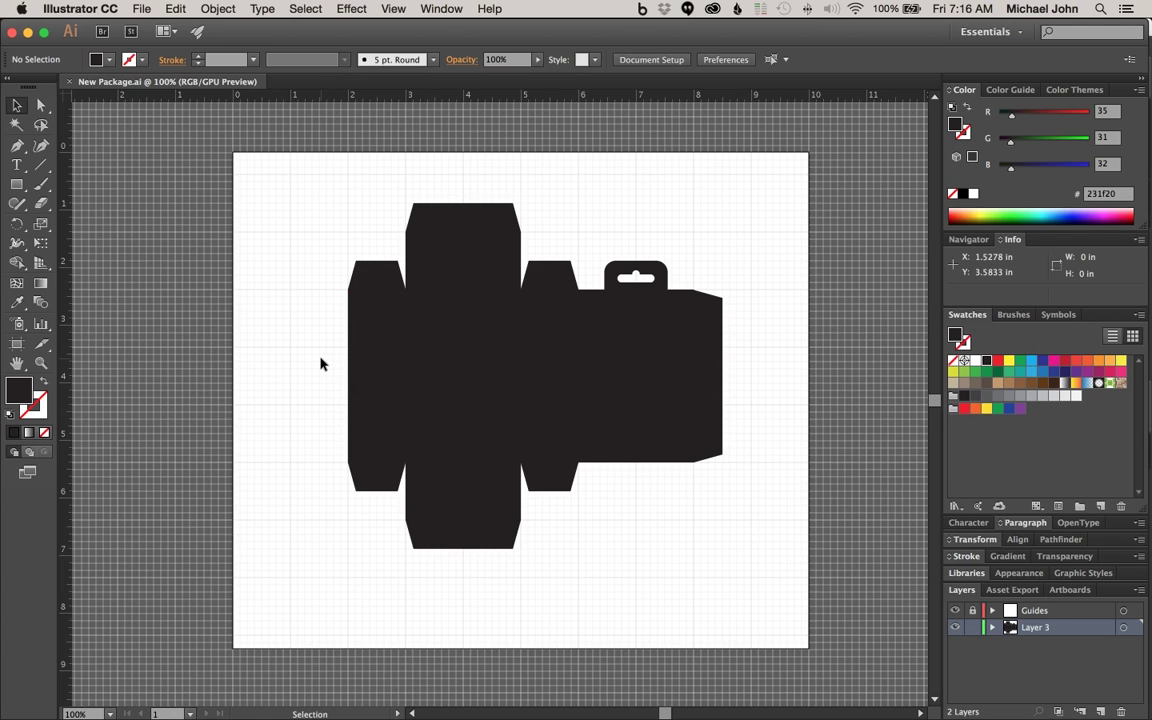
pyautogui.press('super+Tab')
pyautogui.moveTo(322, 362); pyautogui.dragTo(316, 379)
pyautogui.press('super+Tab')
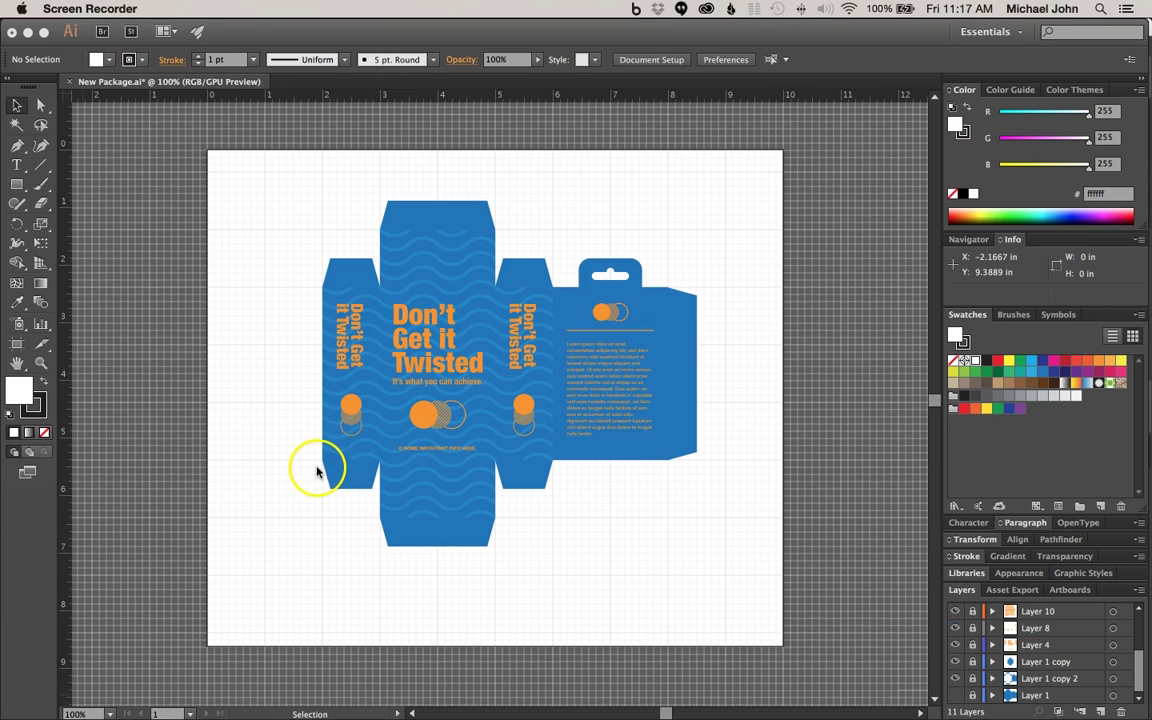
pyautogui.click(290, 430)
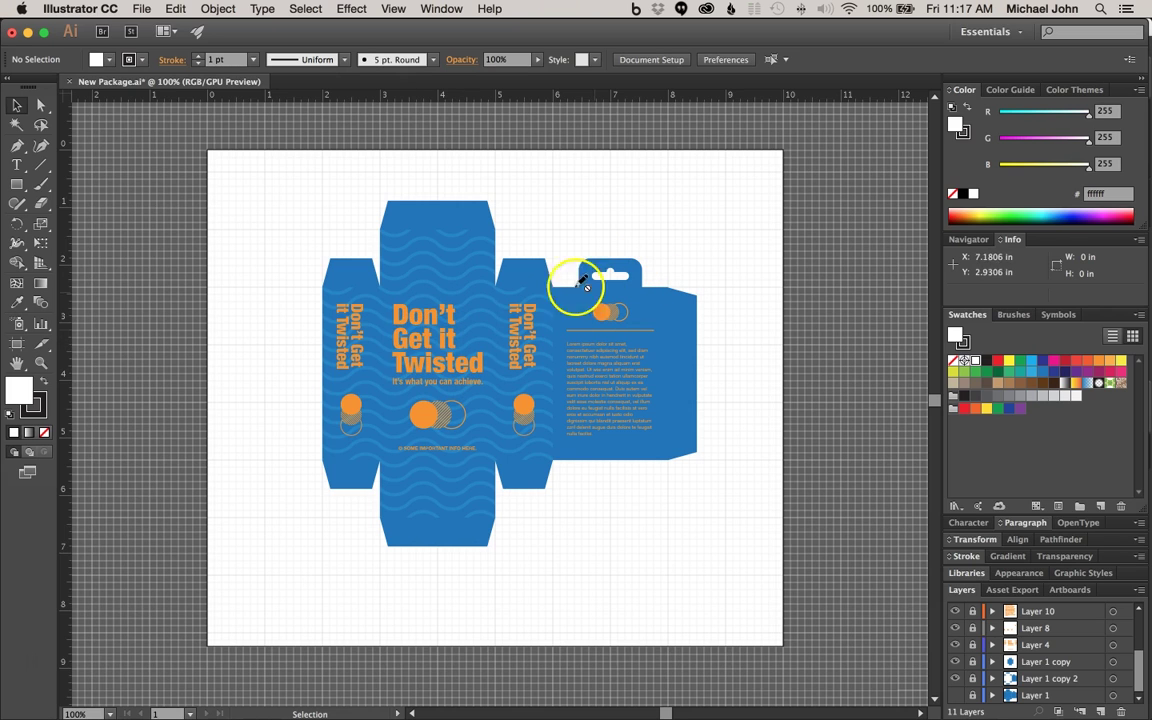
# Crop the artboard's left and right edges to the outer edges of the package artwork, making it 6.5 in wide
pyautogui.press('z')
pyautogui.click(366, 405)
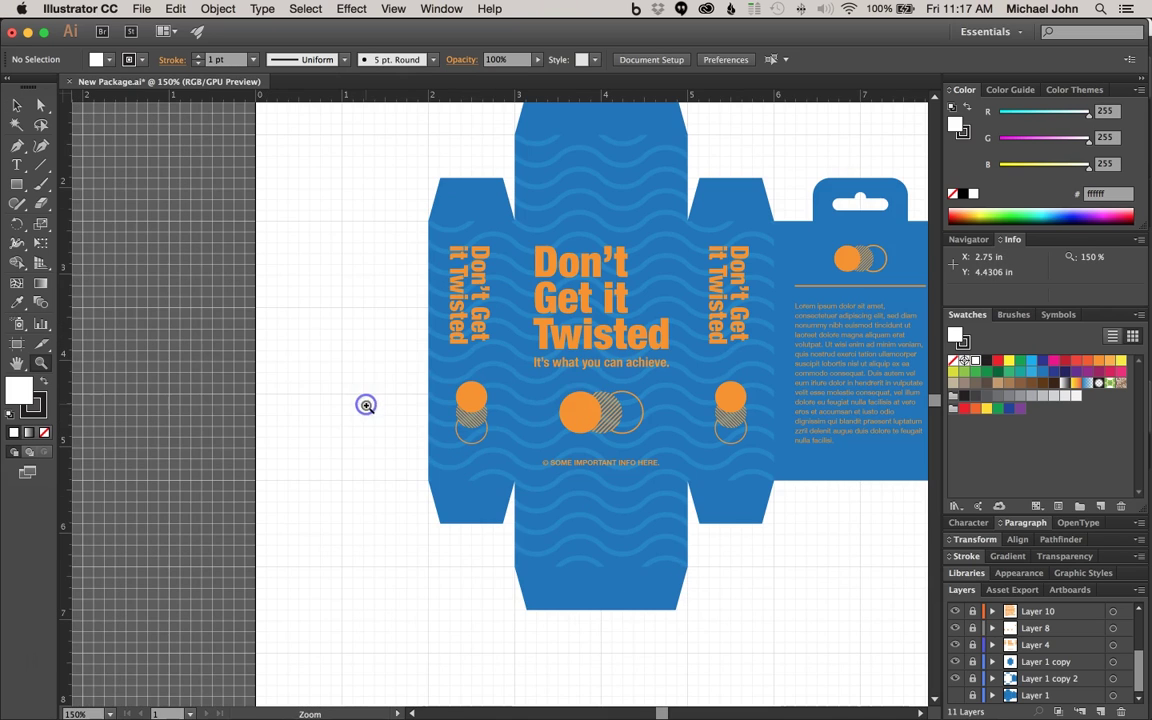
pyautogui.hscroll(5, 596, 376)
pyautogui.scroll(2, 586, 375)
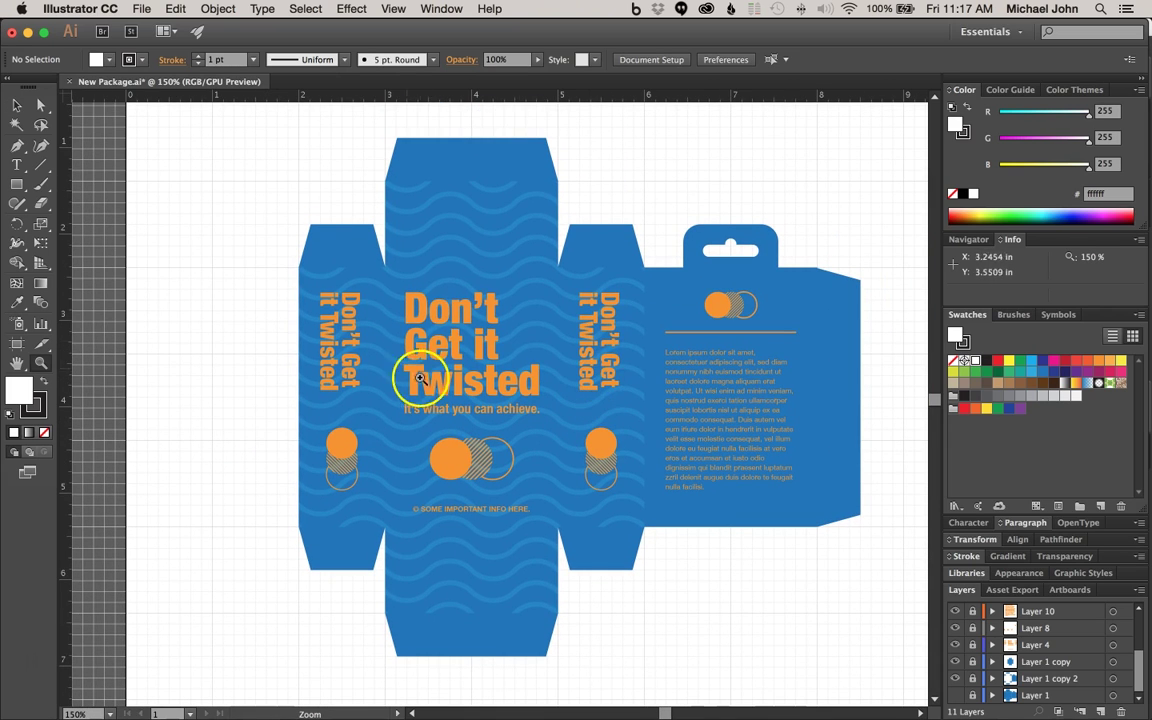
pyautogui.hscroll(-1, 460, 378)
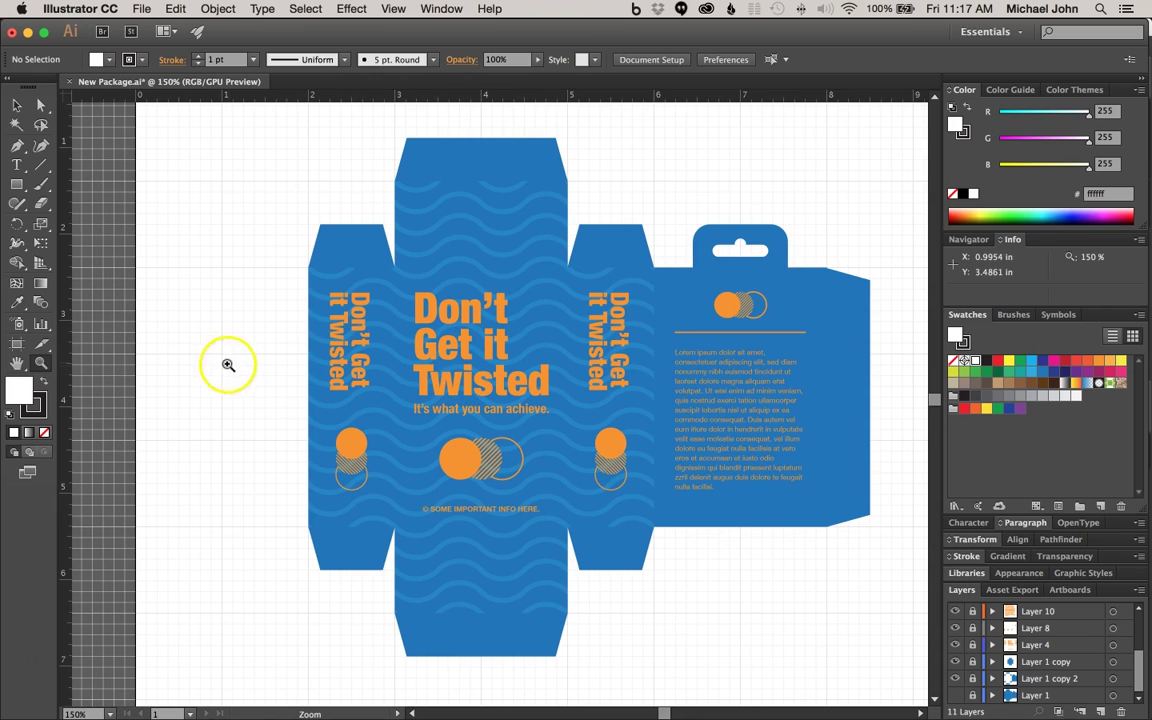
pyautogui.press('v')
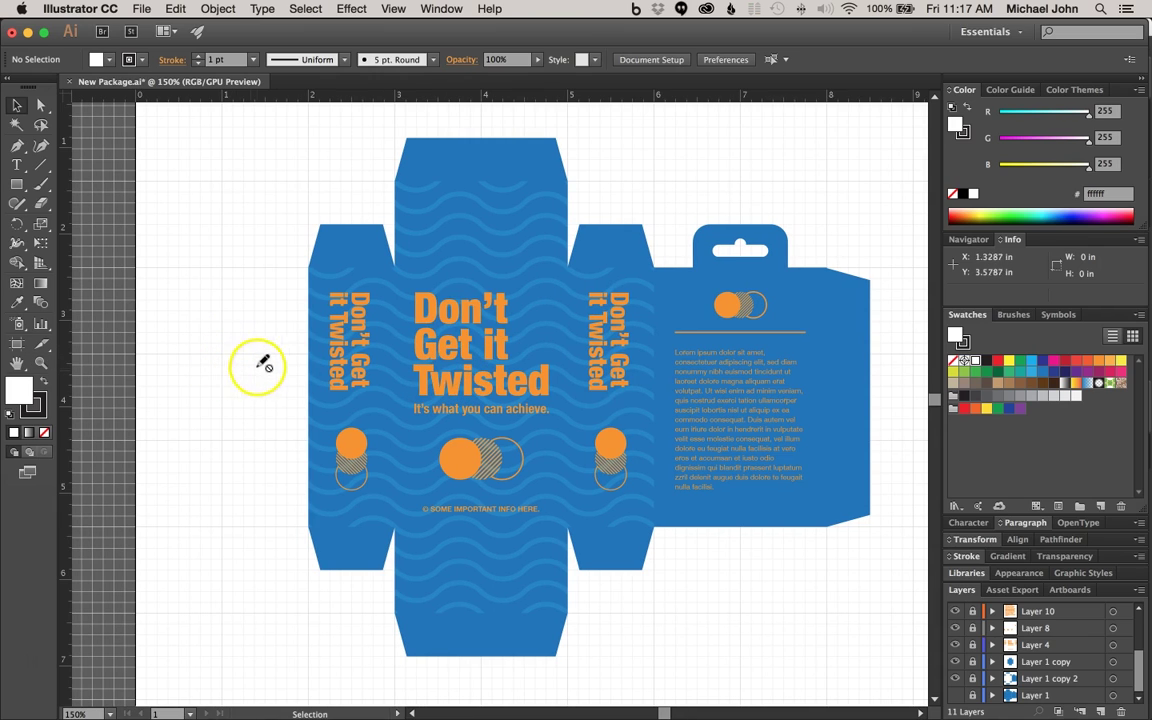
pyautogui.click(15, 345)
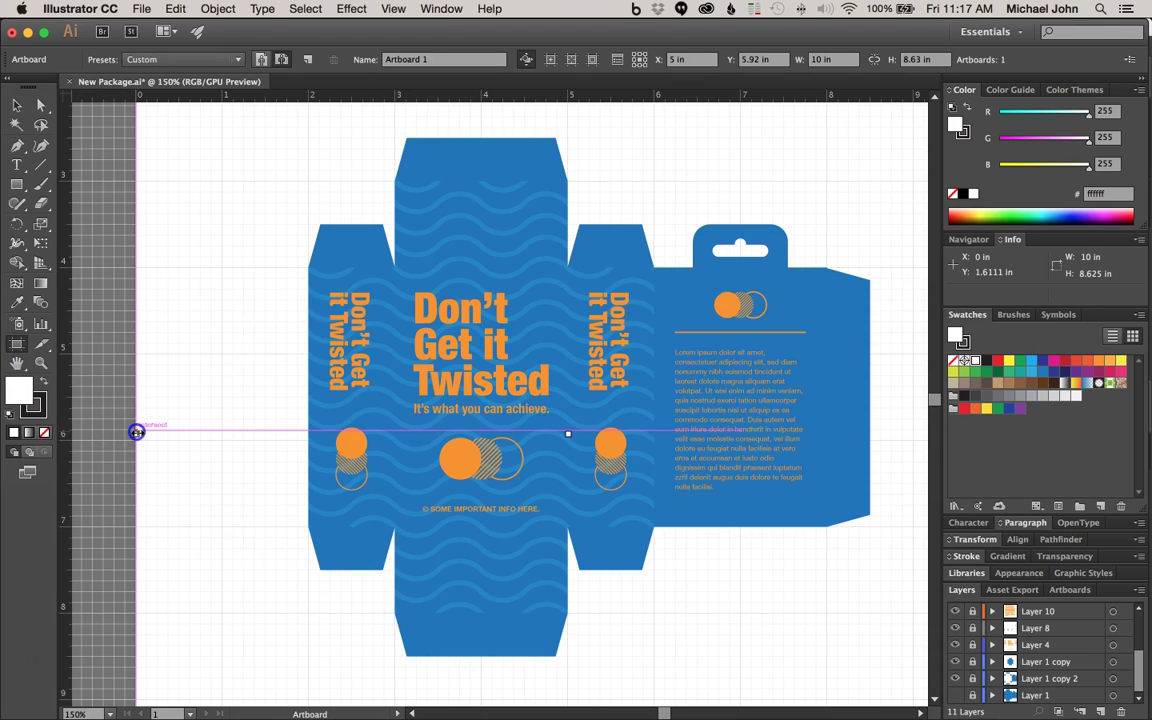
pyautogui.moveTo(136, 432); pyautogui.dragTo(307, 410)
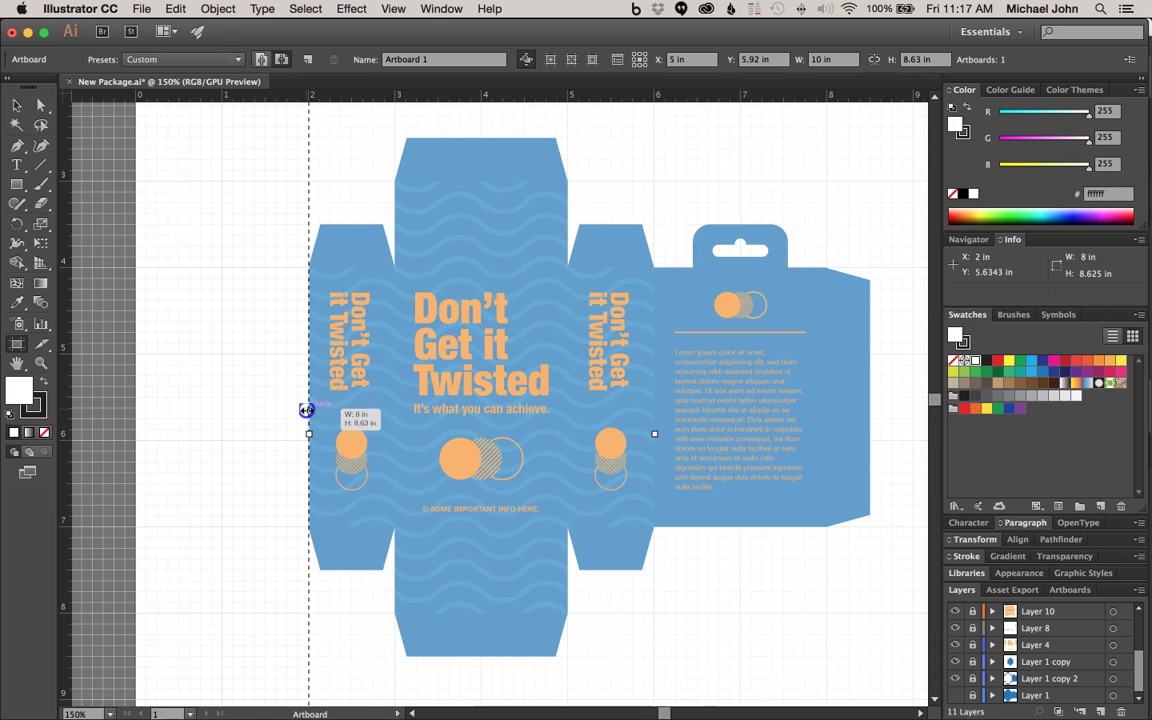
pyautogui.moveTo(307, 410); pyautogui.dragTo(306, 408)
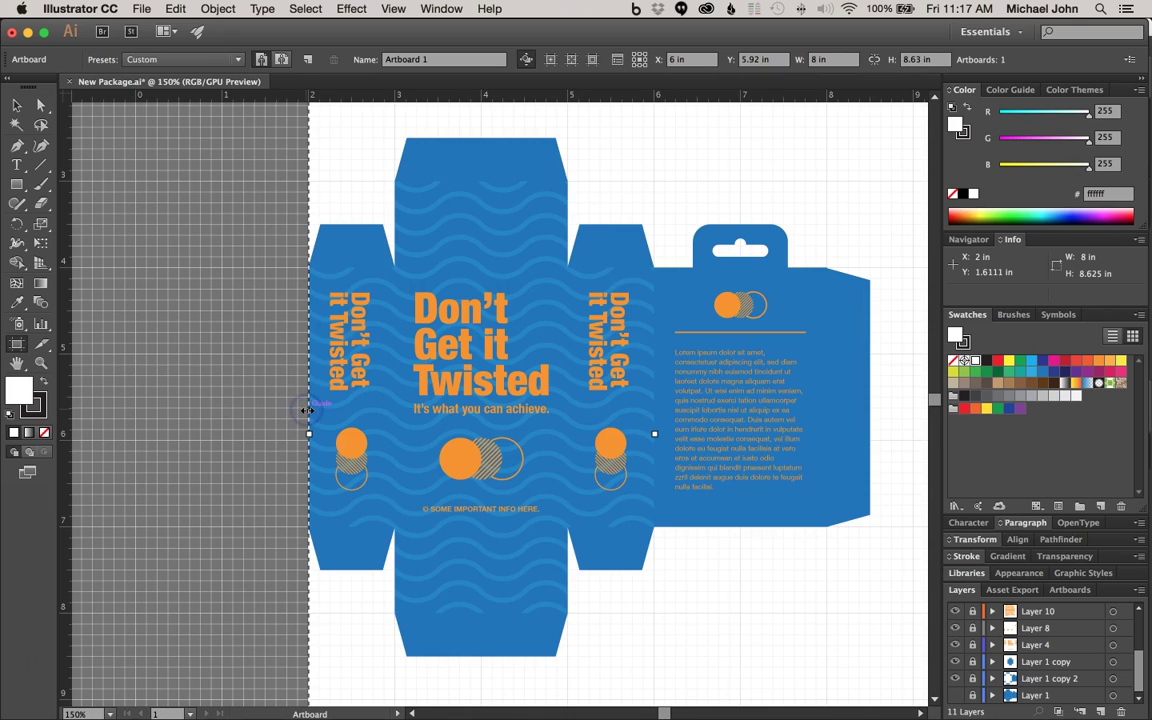
pyautogui.hscroll(5, 319, 366)
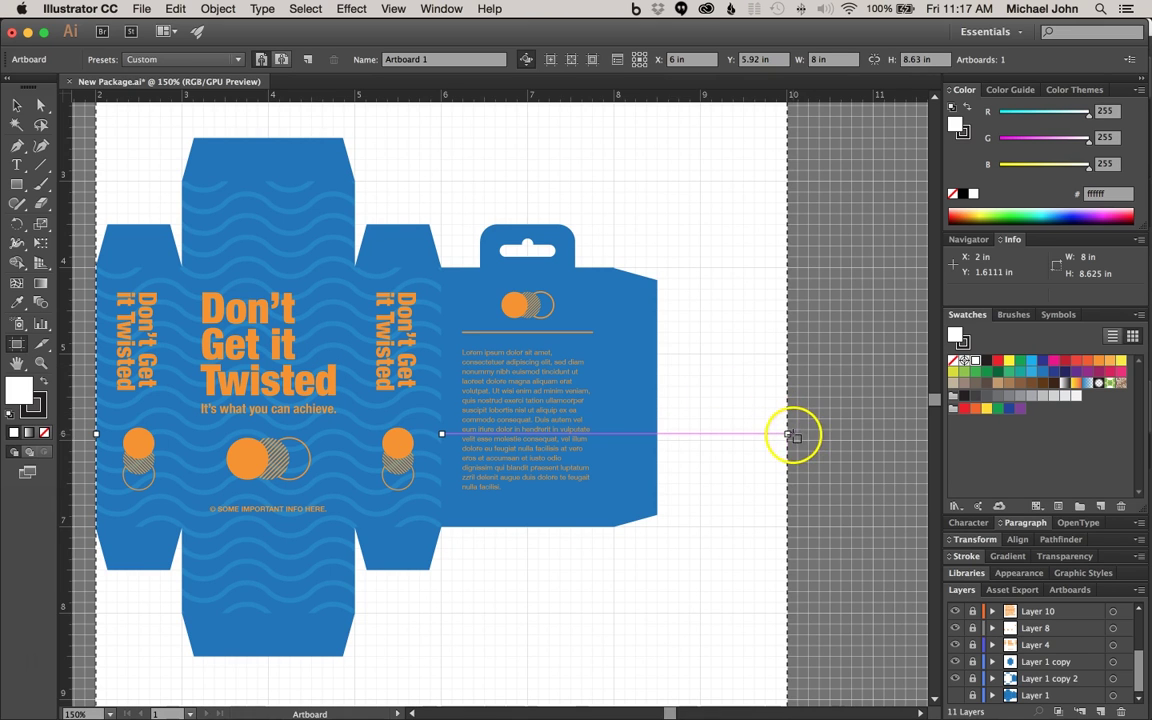
pyautogui.moveTo(789, 434); pyautogui.dragTo(661, 432)
# Crop the artboard's top and bottom edges to the package's end flaps, making it 6 in high, and leave artboard editing
pyautogui.scroll(2, 405, 320)
pyautogui.scroll(2, 405, 320)
pyautogui.hscroll(-2, 405, 320)
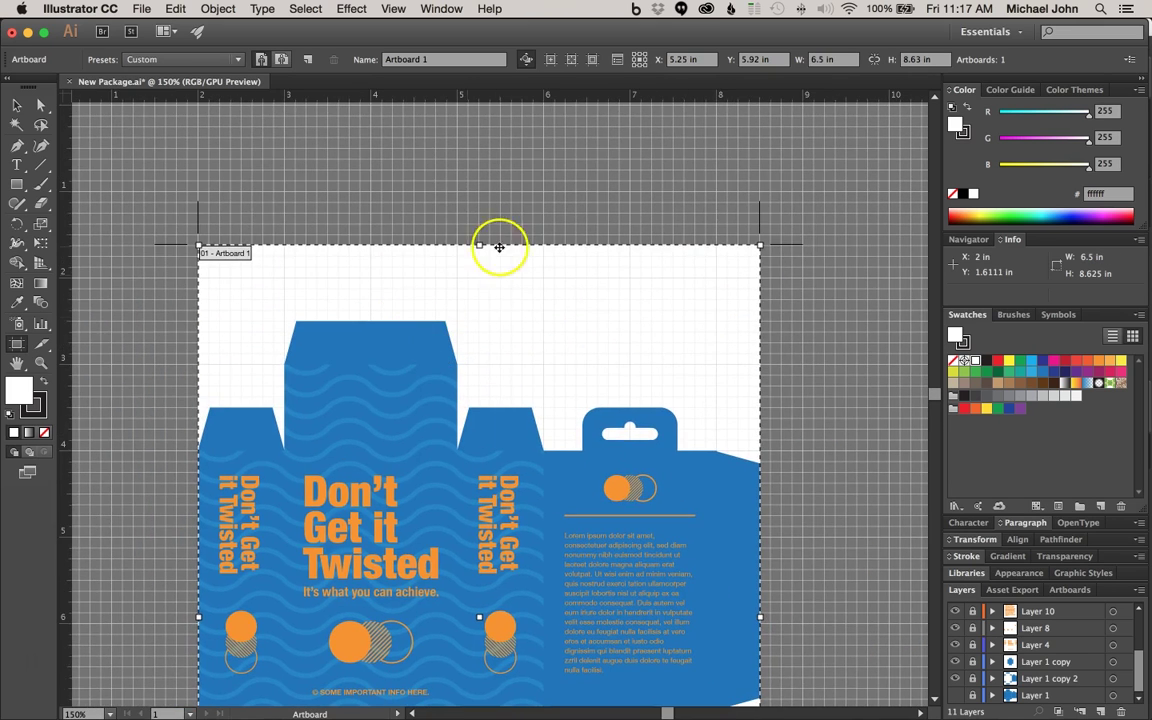
pyautogui.moveTo(473, 247); pyautogui.dragTo(400, 321)
pyautogui.scroll(-5, 421, 518)
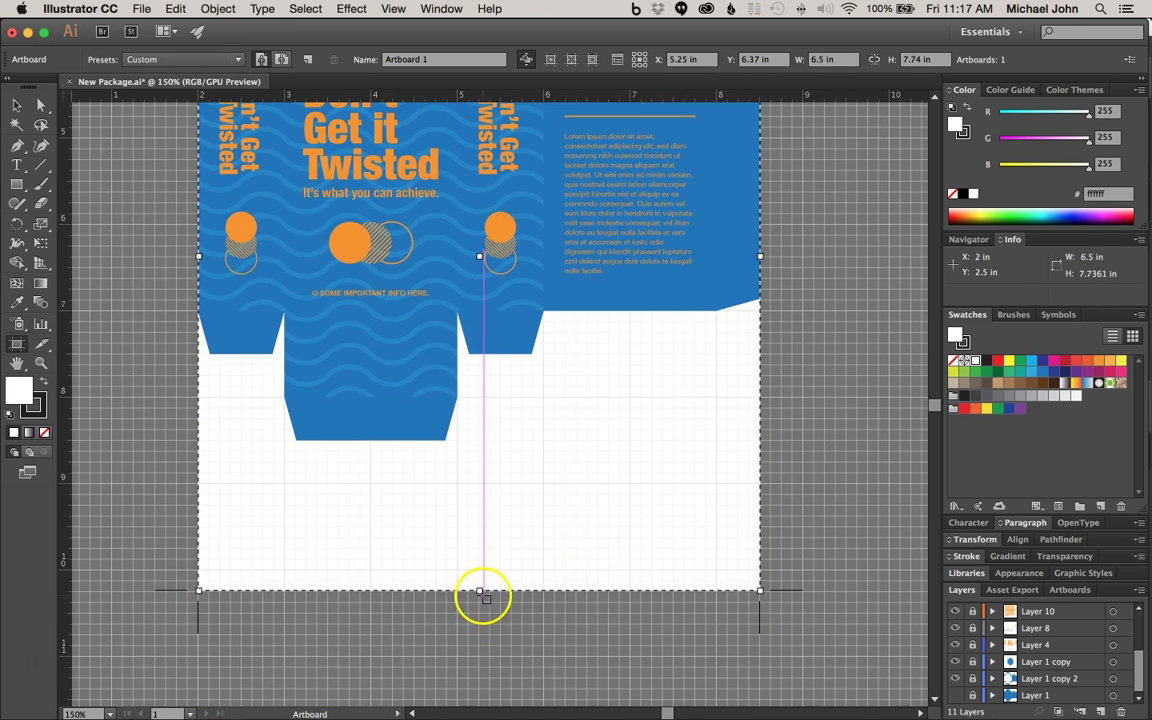
pyautogui.moveTo(480, 590); pyautogui.dragTo(396, 441)
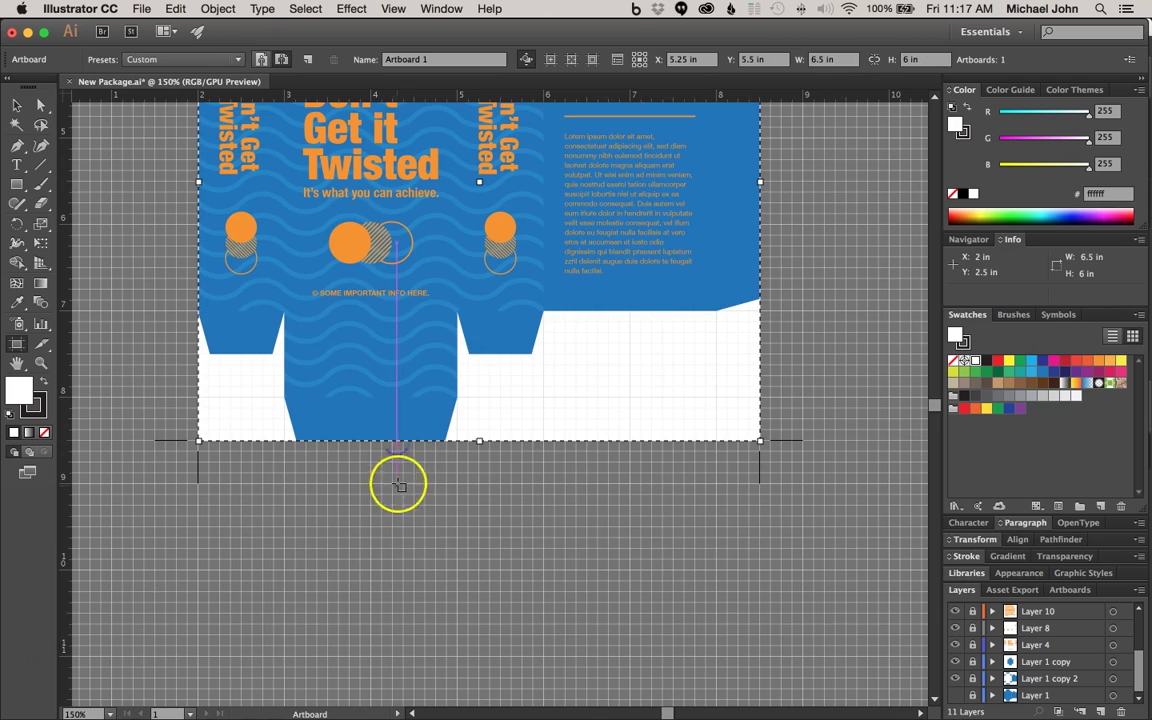
pyautogui.click(394, 8)
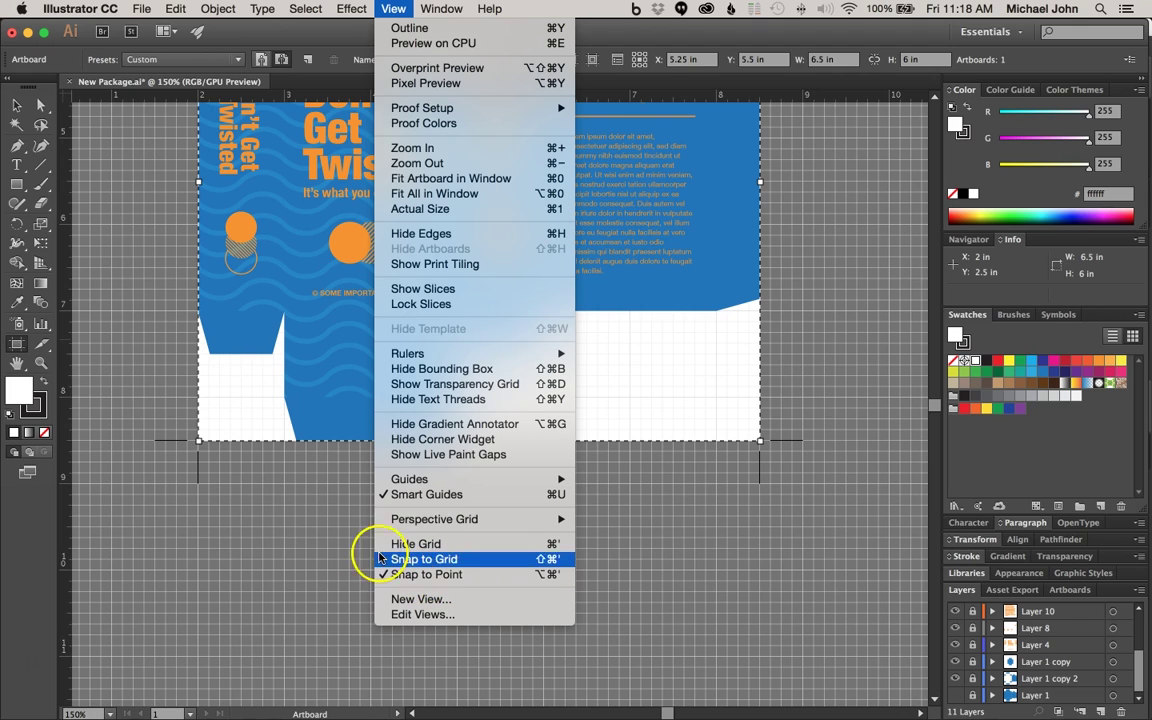
pyautogui.click(285, 501)
pyautogui.scroll(3, 550, 278)
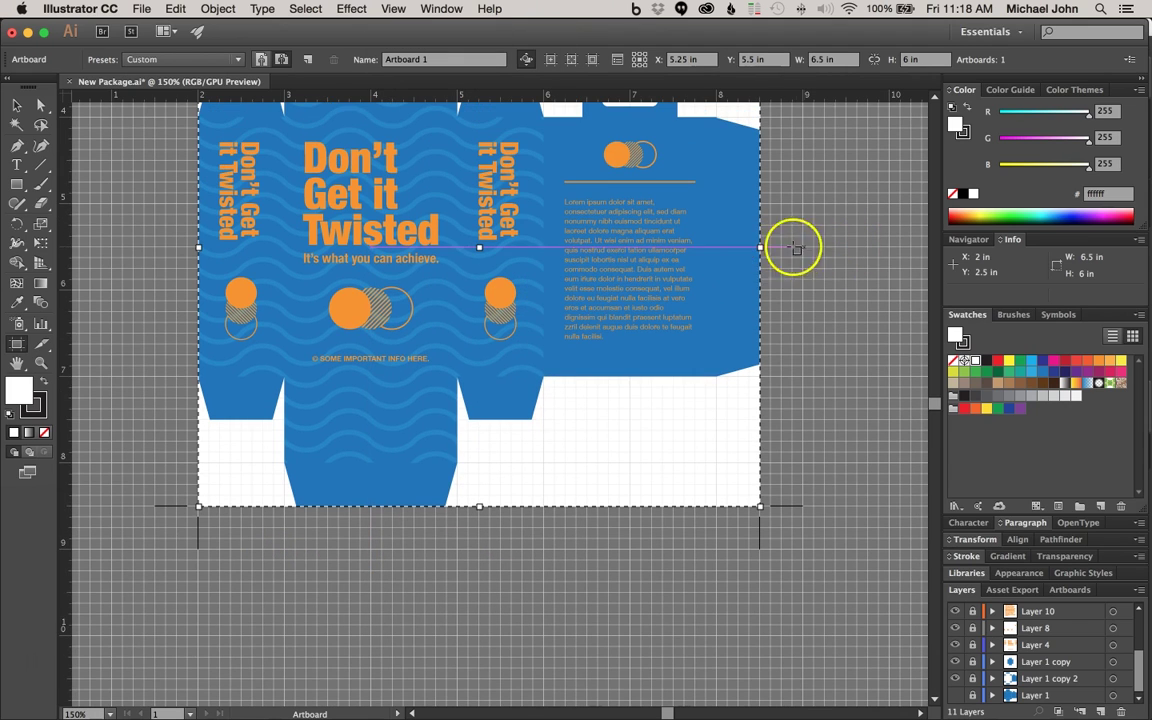
pyautogui.scroll(3, 306, 335)
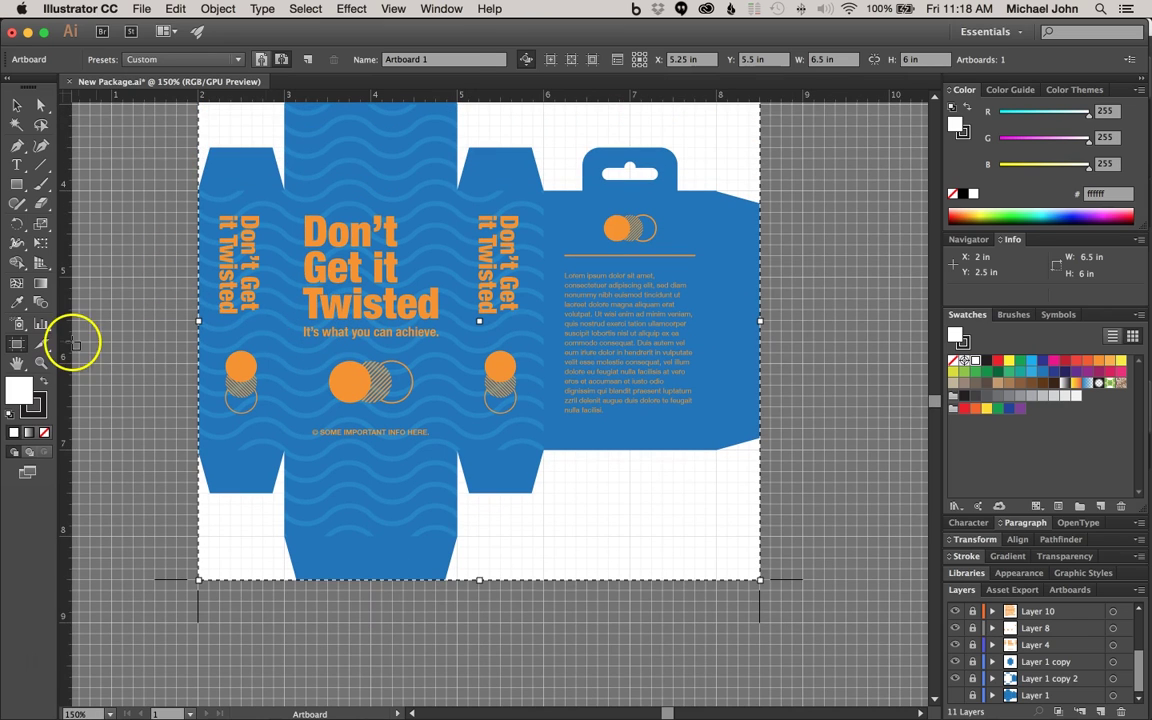
pyautogui.press('Escape')
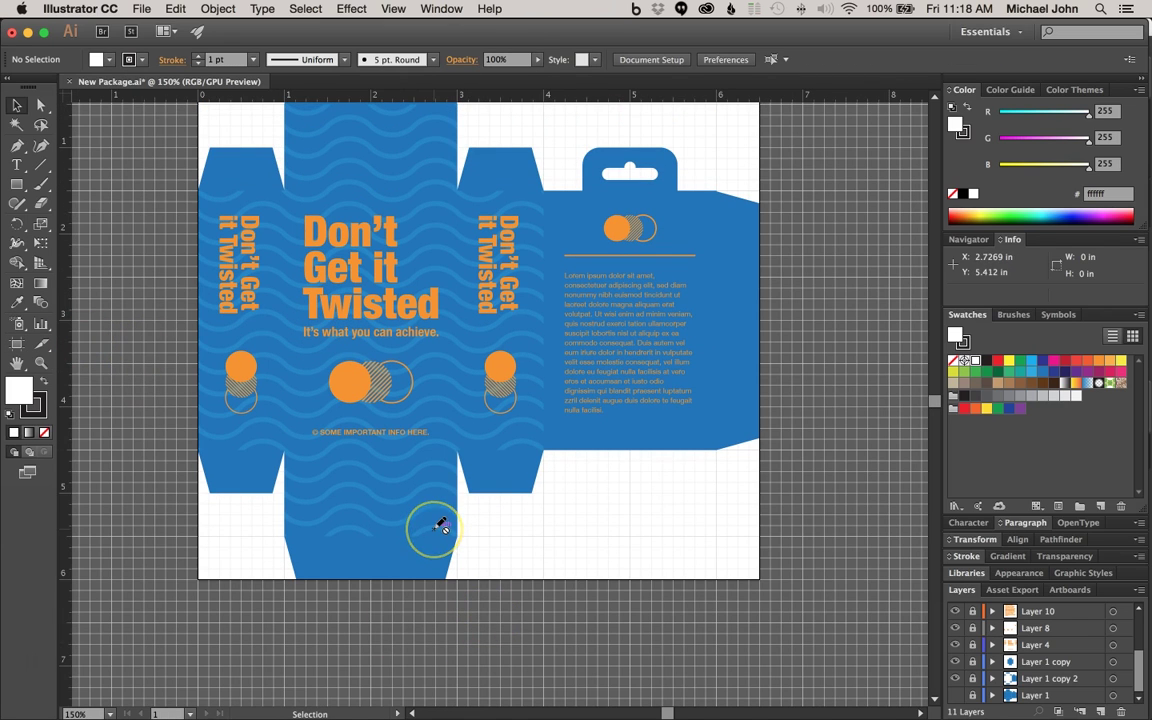
pyautogui.press('super+minus')
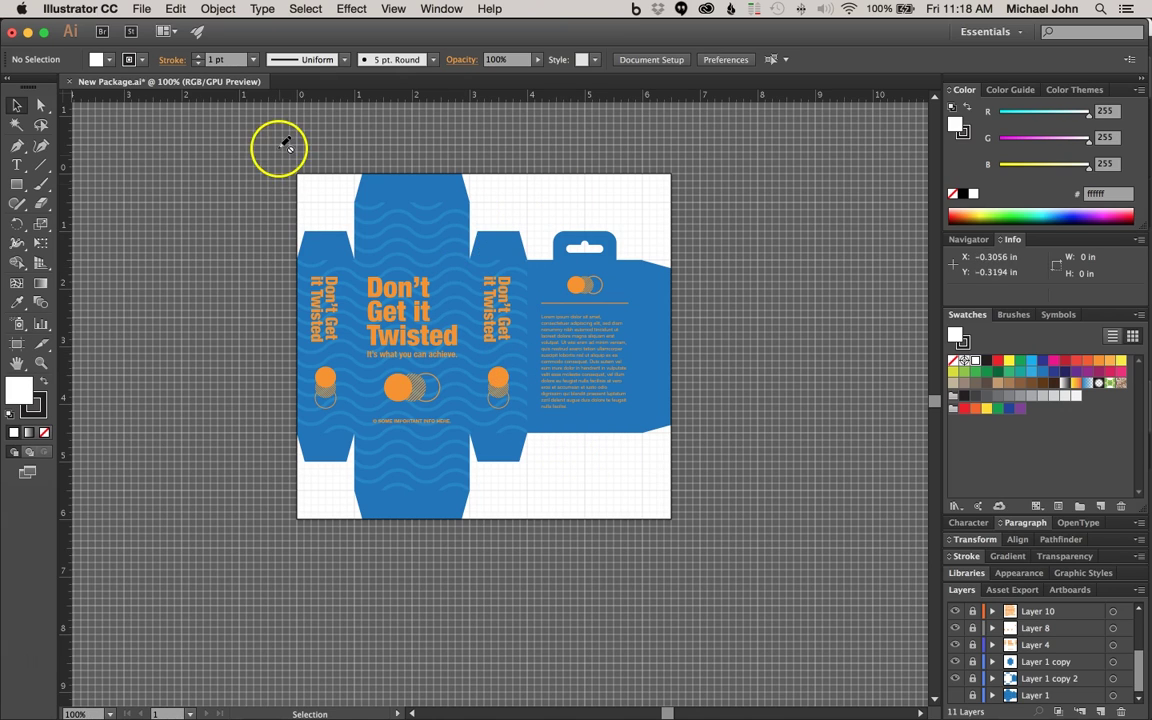
# Start a Save for Web export of the artwork with the original preview and the PNG-24 format
pyautogui.click(141, 8)
pyautogui.moveTo(154, 266)
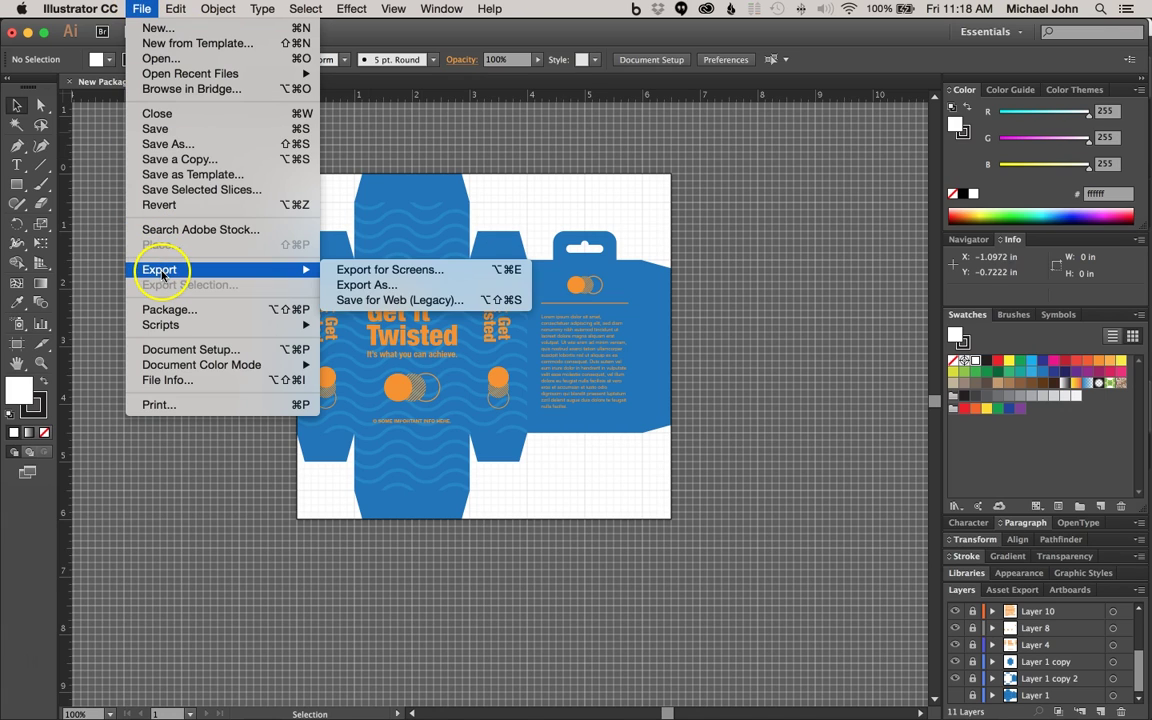
pyautogui.click(375, 300)
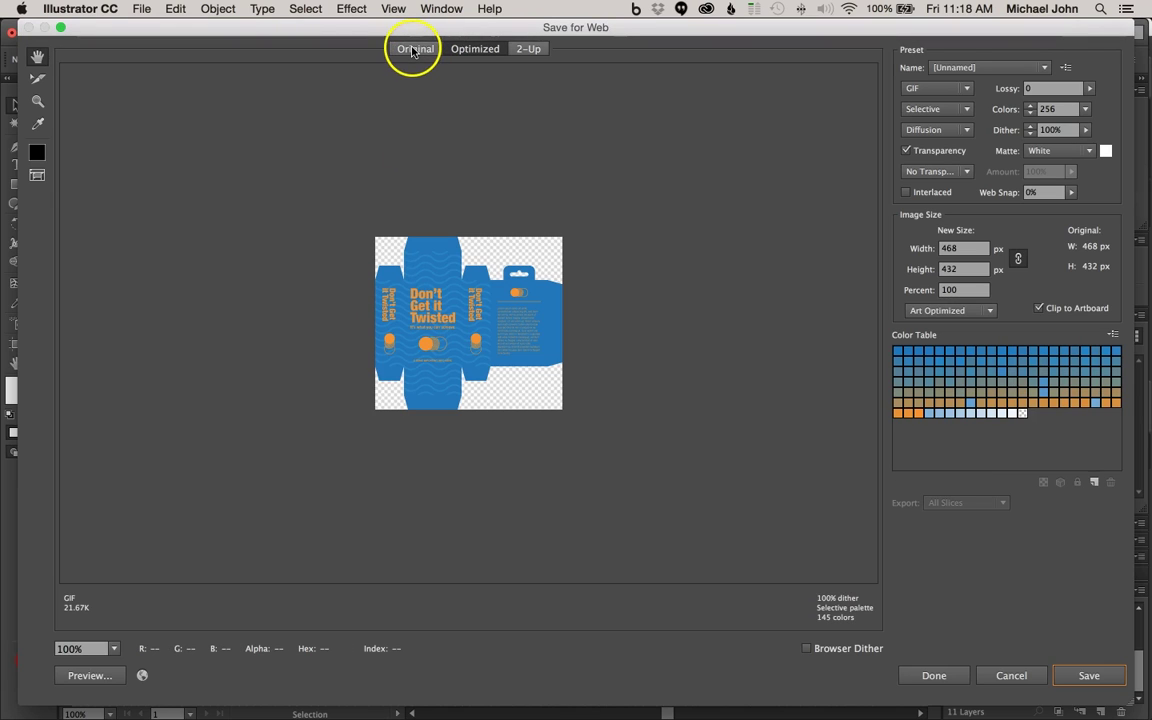
pyautogui.click(411, 51)
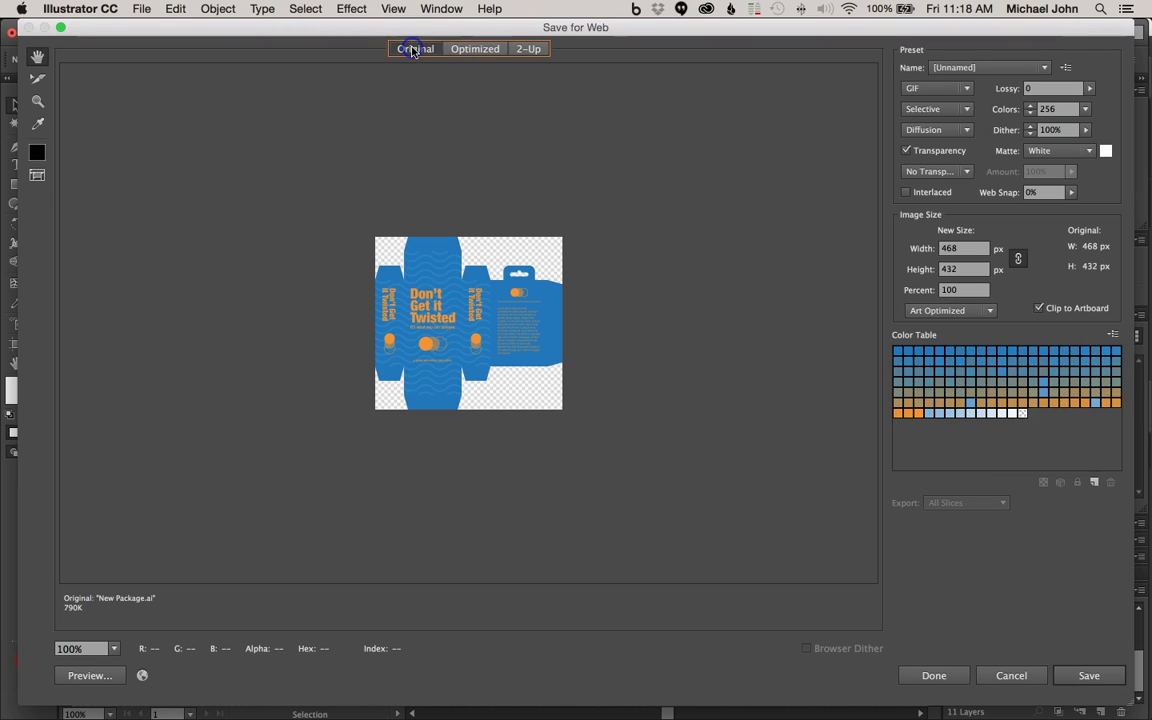
pyautogui.click(940, 90)
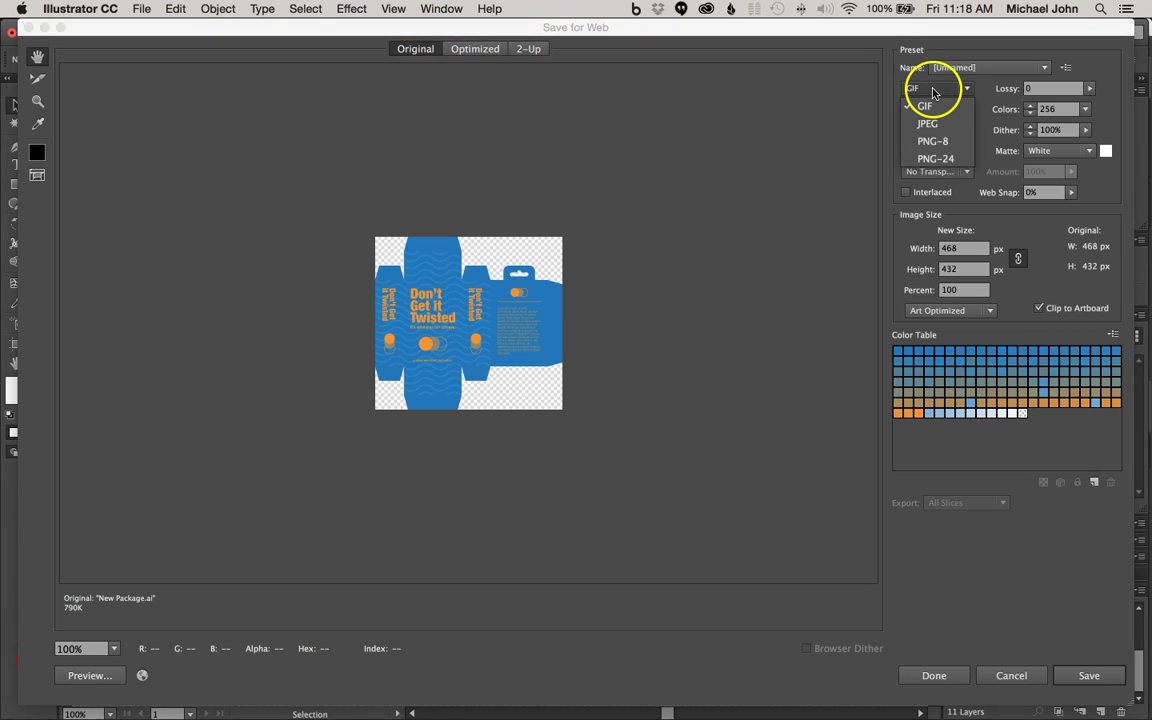
pyautogui.click(933, 90)
pyautogui.click(933, 88)
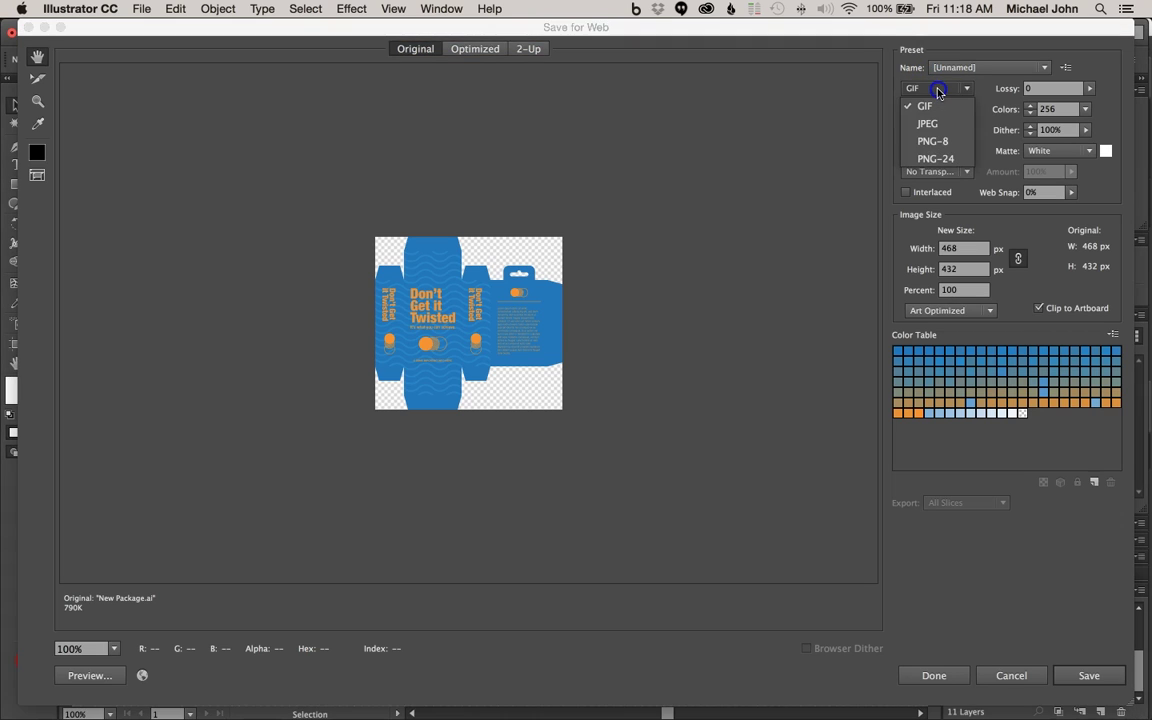
pyautogui.click(938, 160)
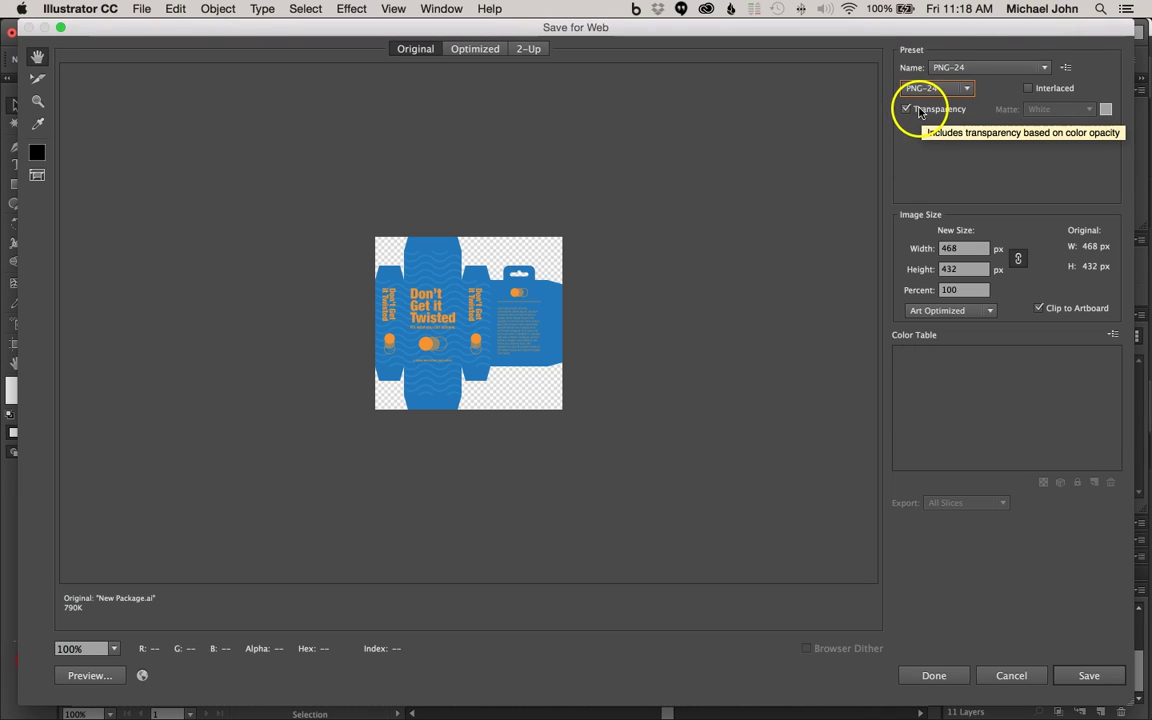
# Set the export width to 2000 px with proportions kept and save the artwork as New-Package.png in the New Packaging Tutorial folder
pyautogui.click(968, 247)
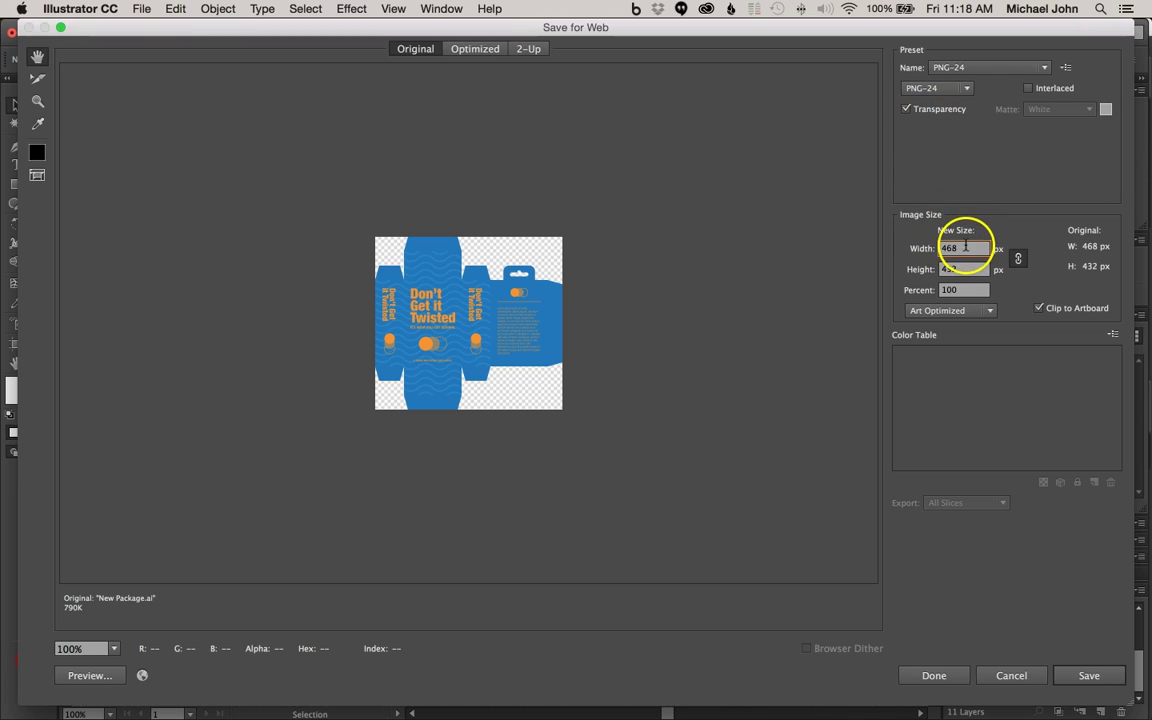
pyautogui.click(899, 240)
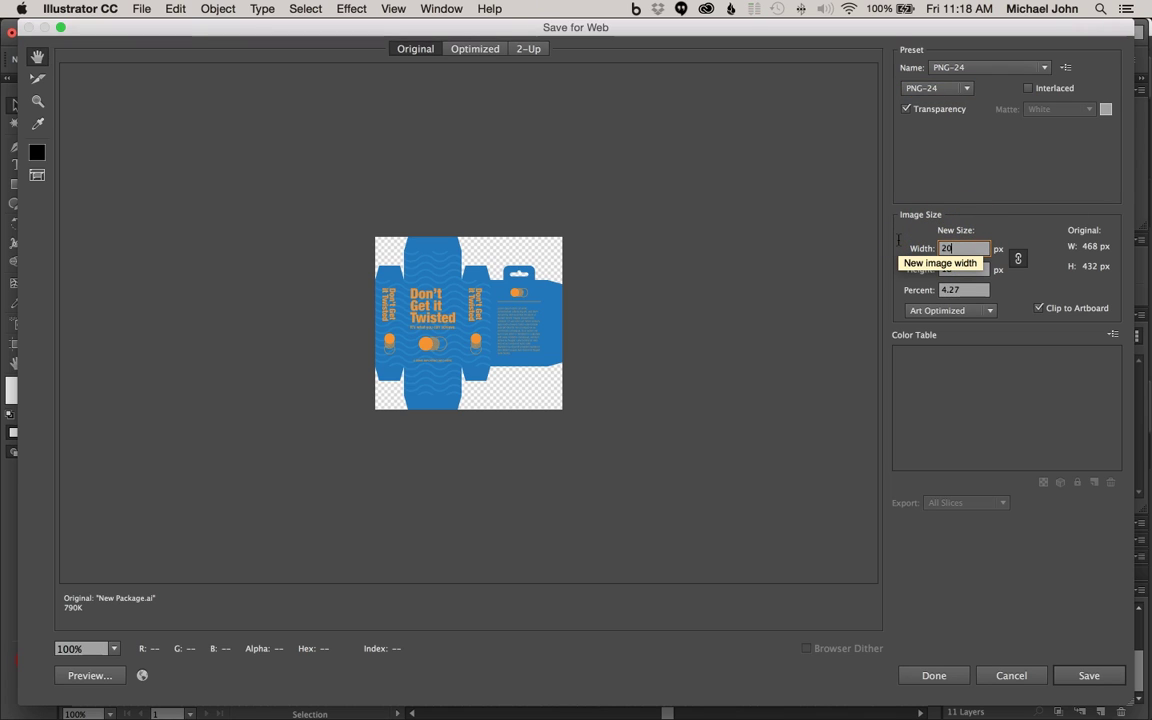
pyautogui.press('Tab')
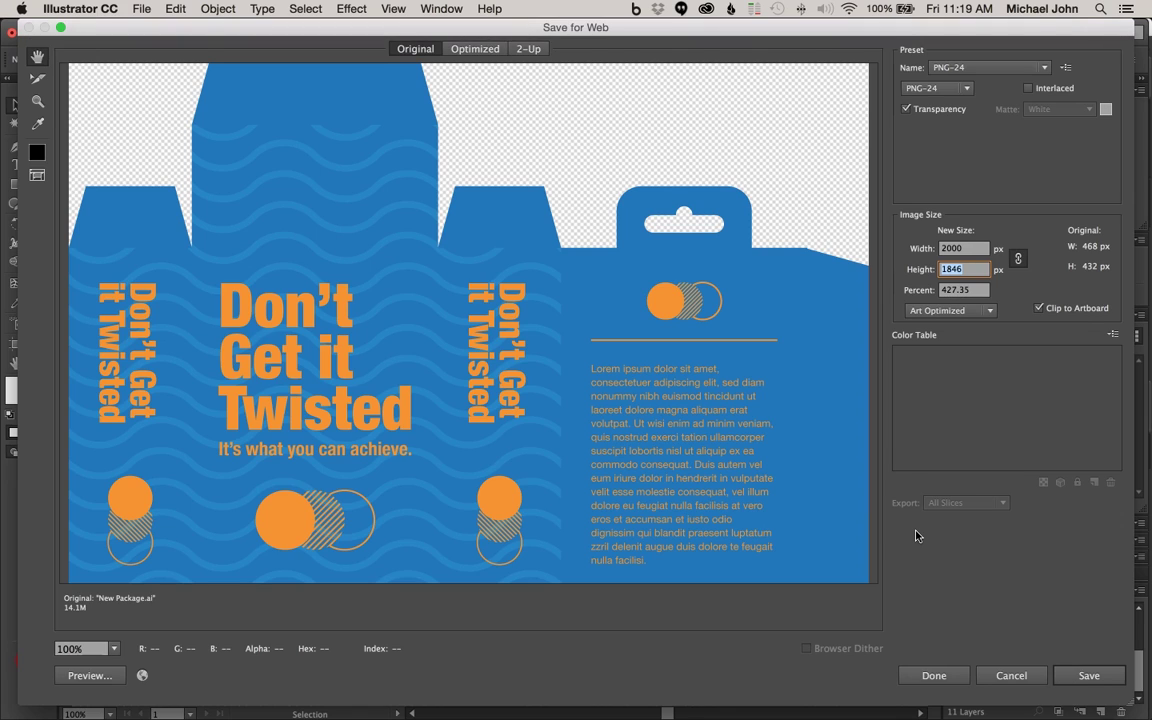
pyautogui.click(932, 472)
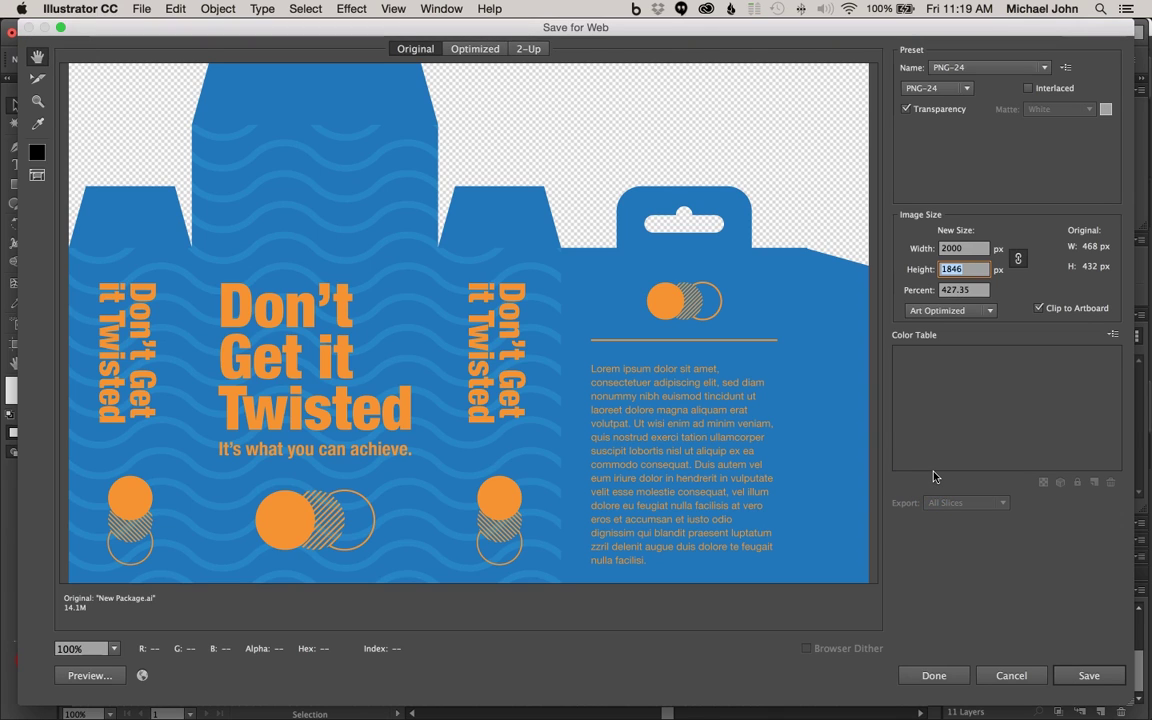
pyautogui.click(829, 370)
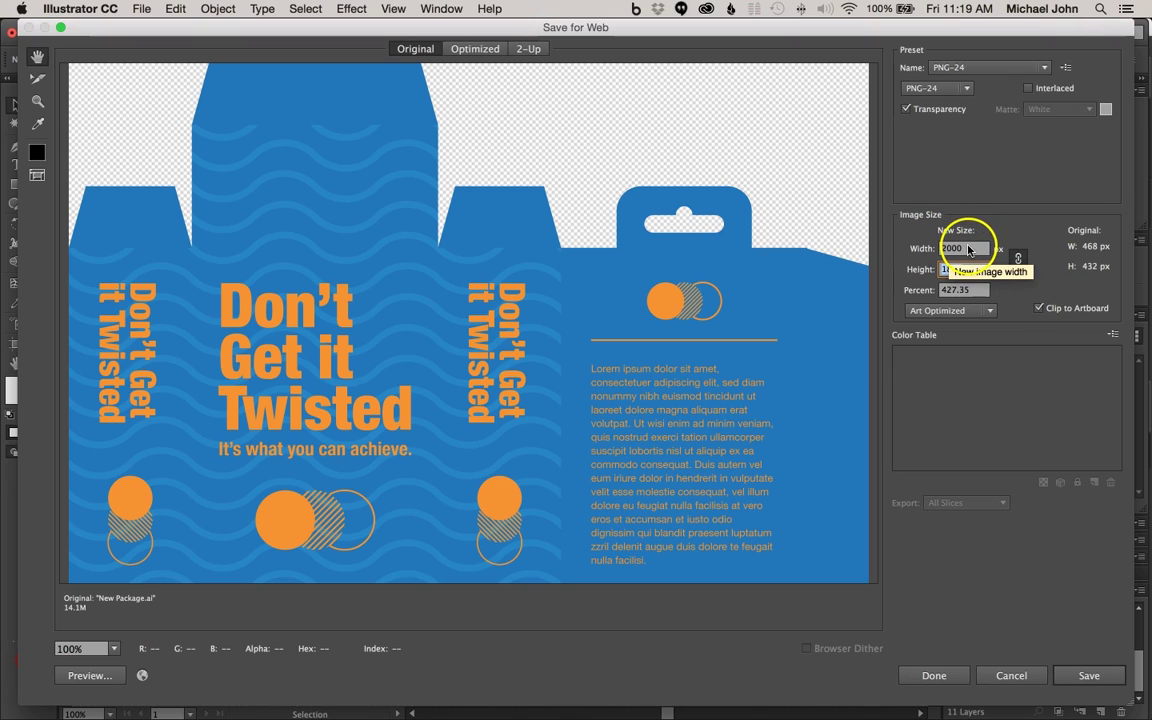
pyautogui.press('Tab')
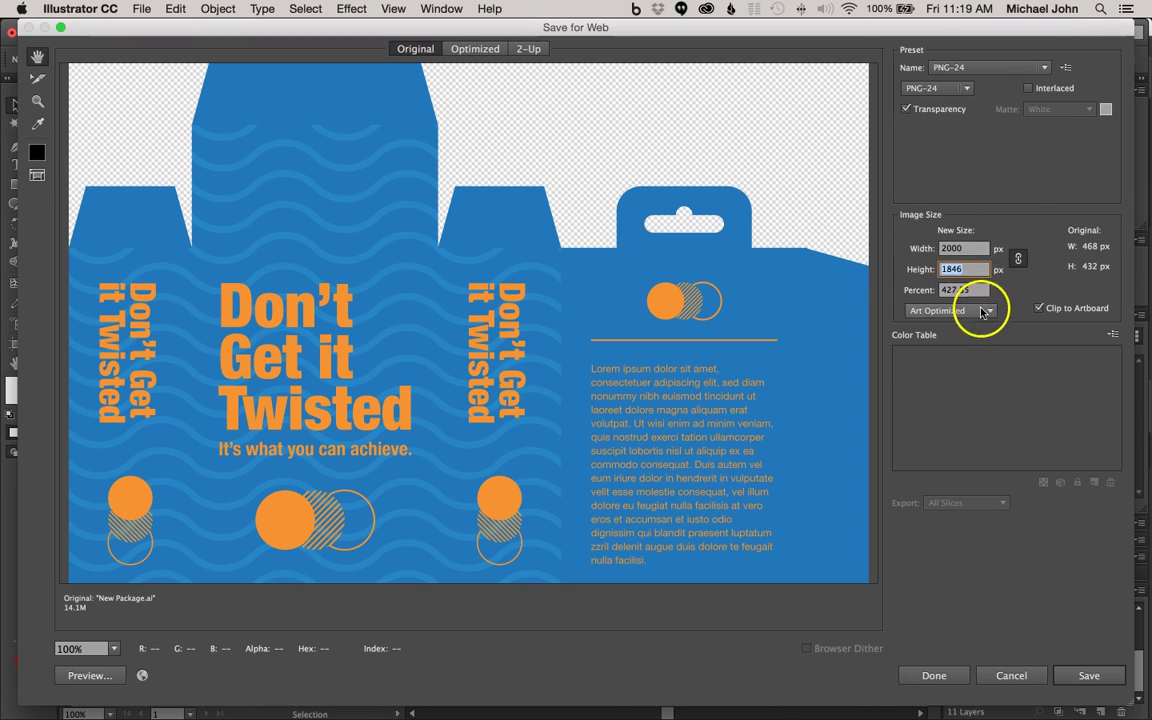
pyautogui.click(1036, 556)
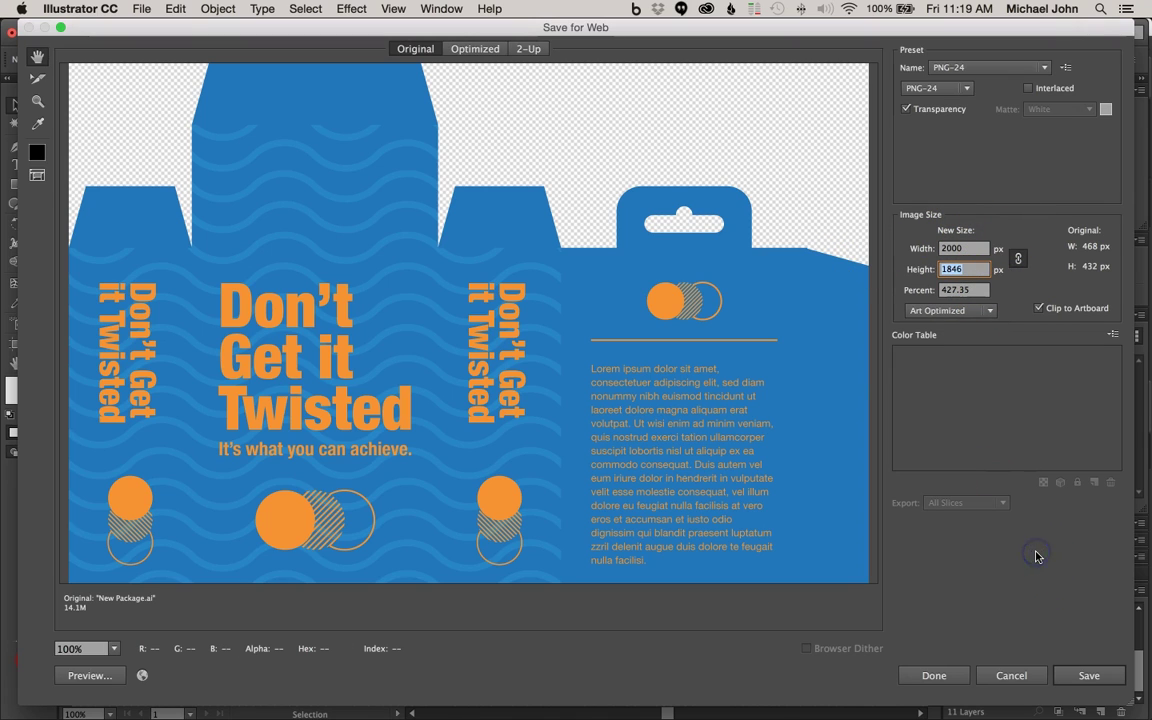
pyautogui.click(1089, 676)
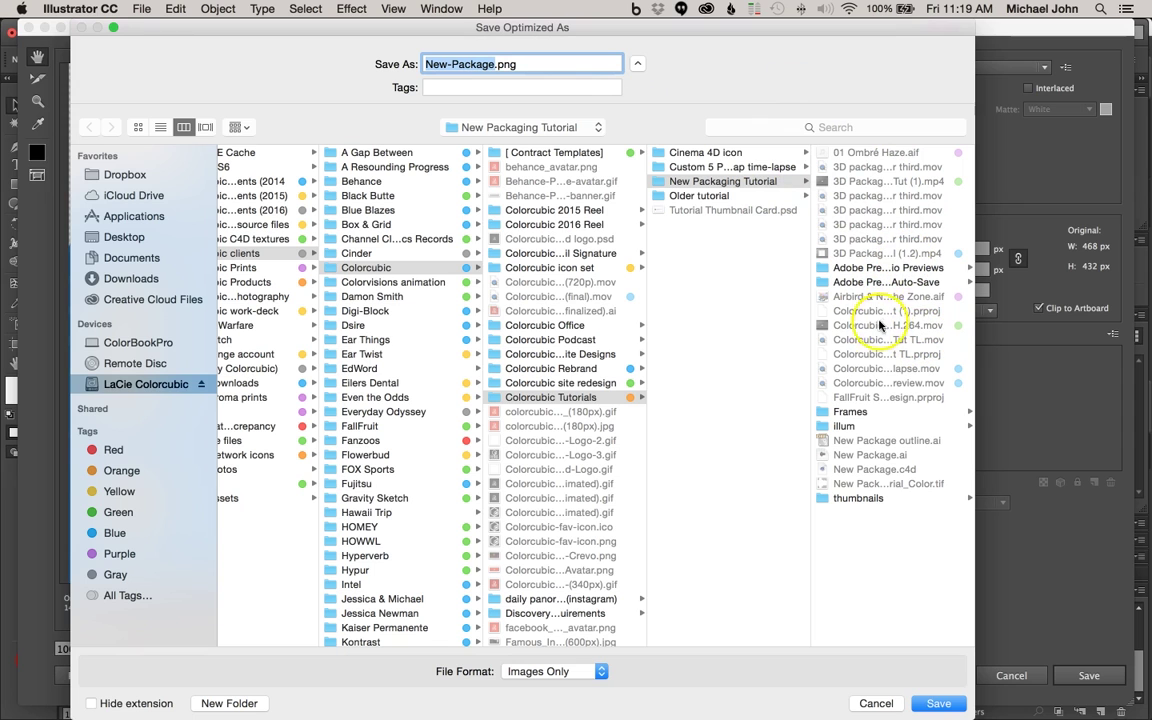
pyautogui.click(940, 704)
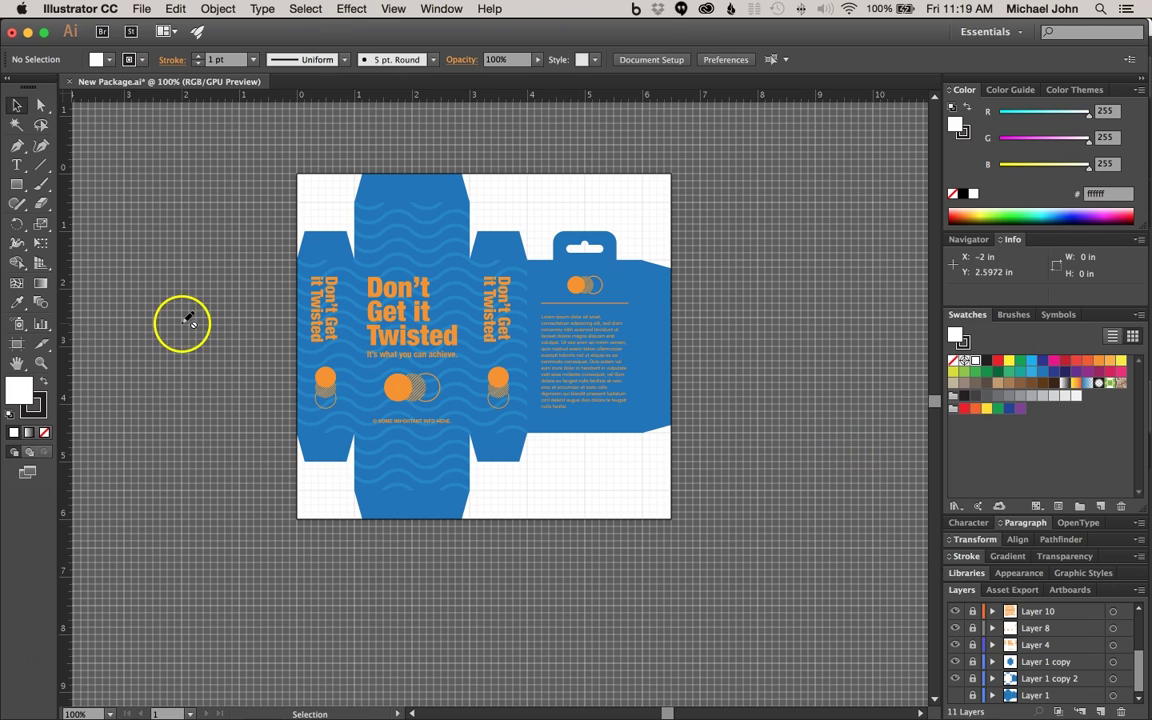
# Switch to Finder and open New Packaging Material_Color.tif from the New Packaging Tutorial folder with Adobe Photoshop CC 2015.5
pyautogui.press('super+Tab')
pyautogui.press('super+Tab')
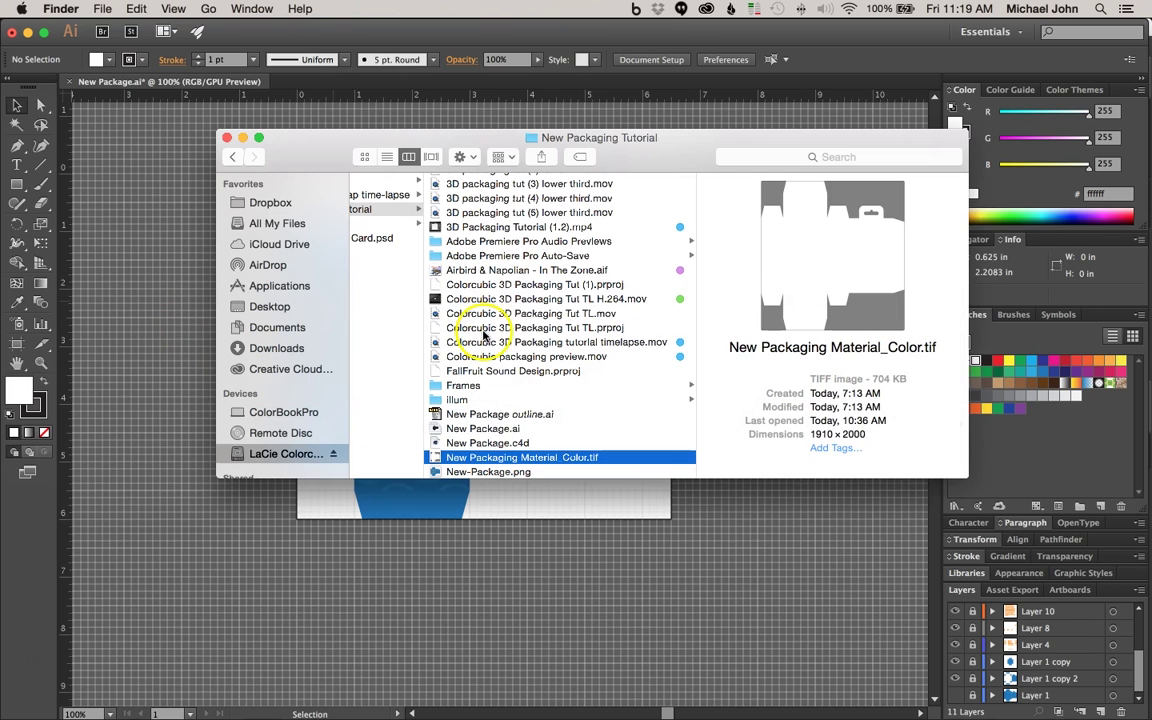
pyautogui.hscroll(-5, 513, 340)
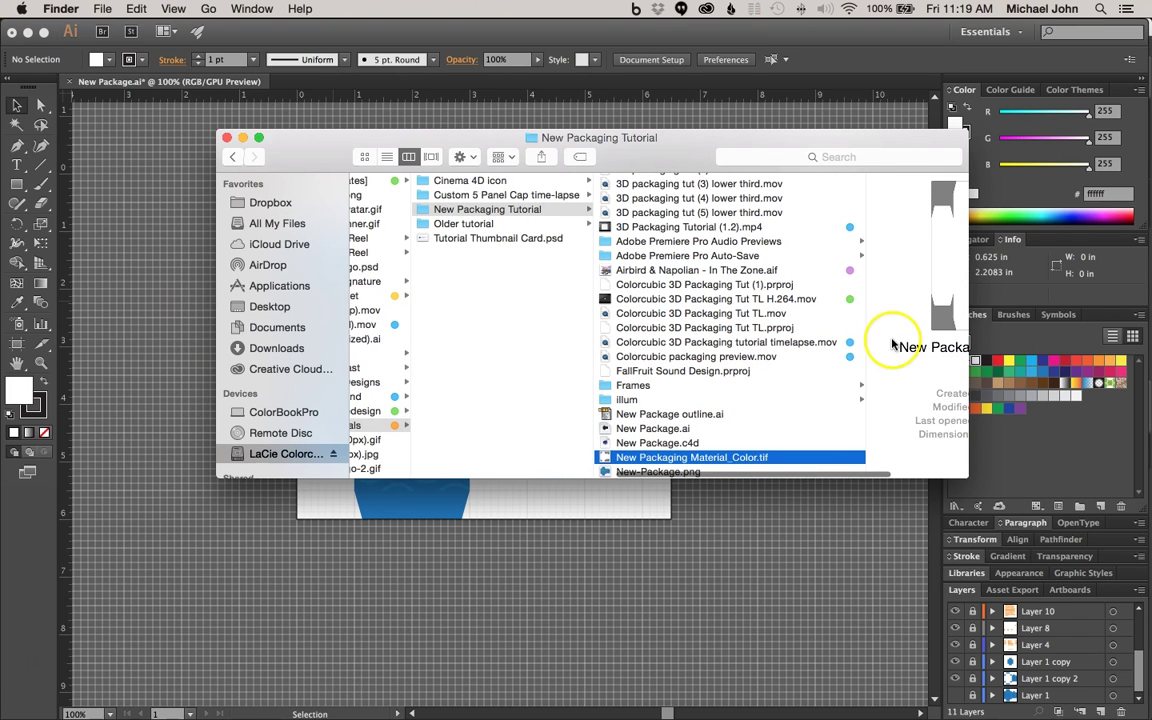
pyautogui.scroll(-1, 681, 330)
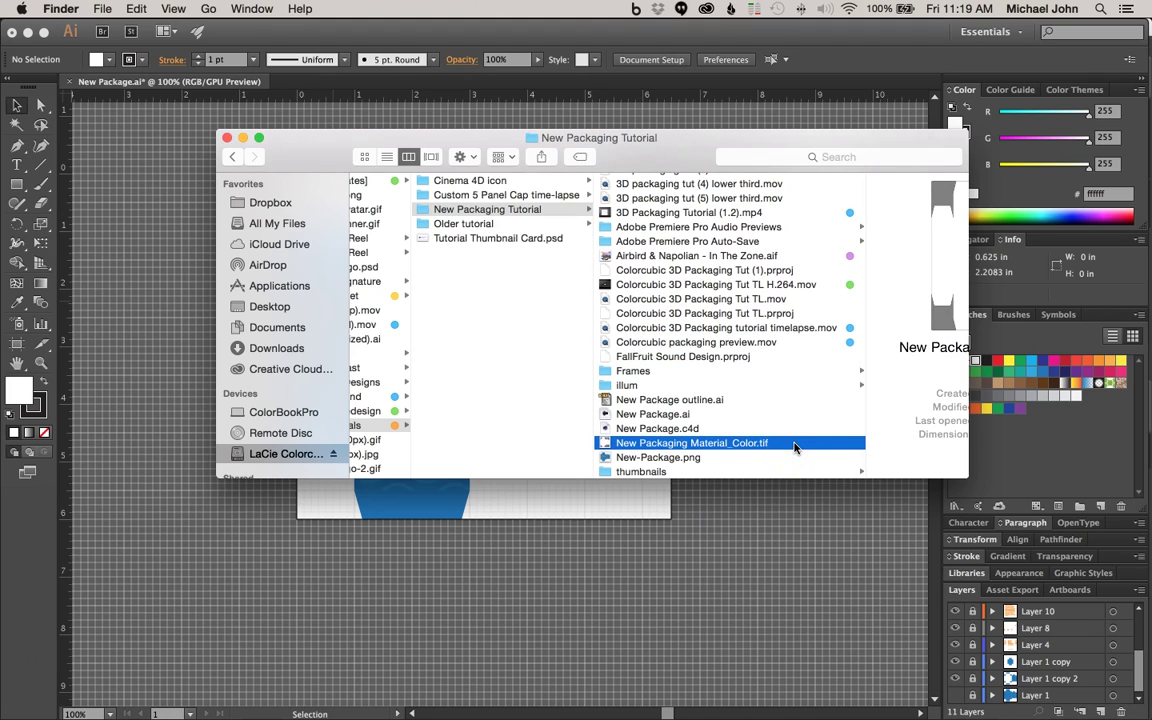
pyautogui.click(794, 447)
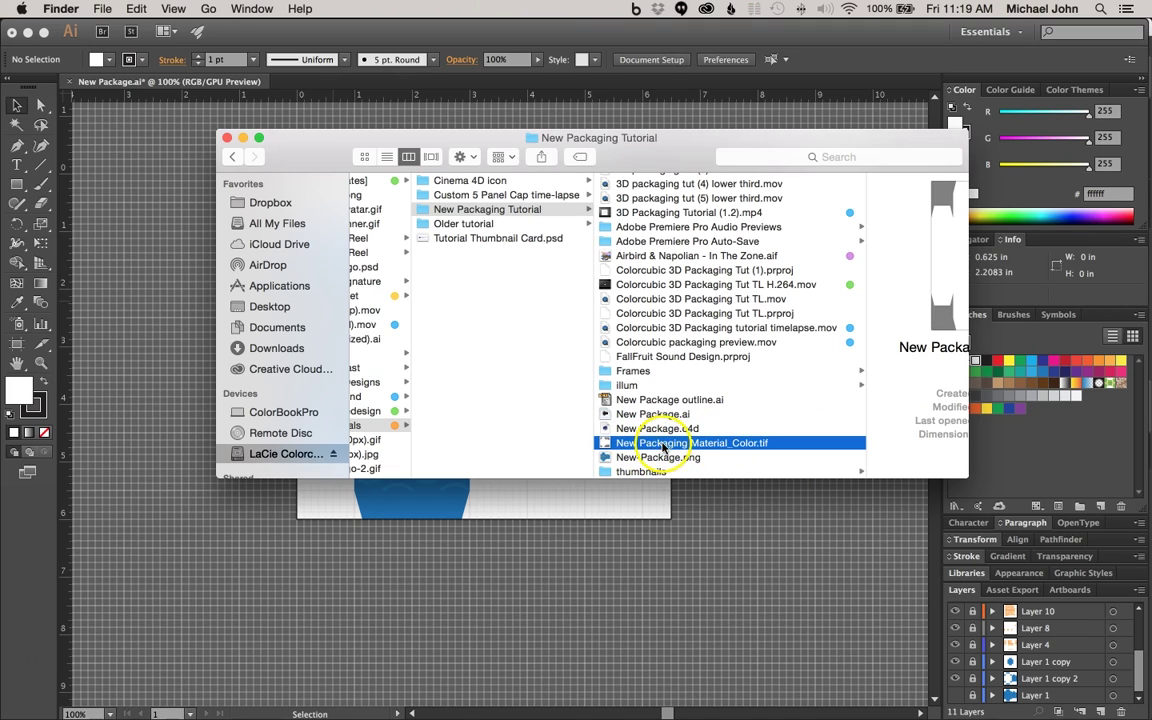
pyautogui.click(783, 449)
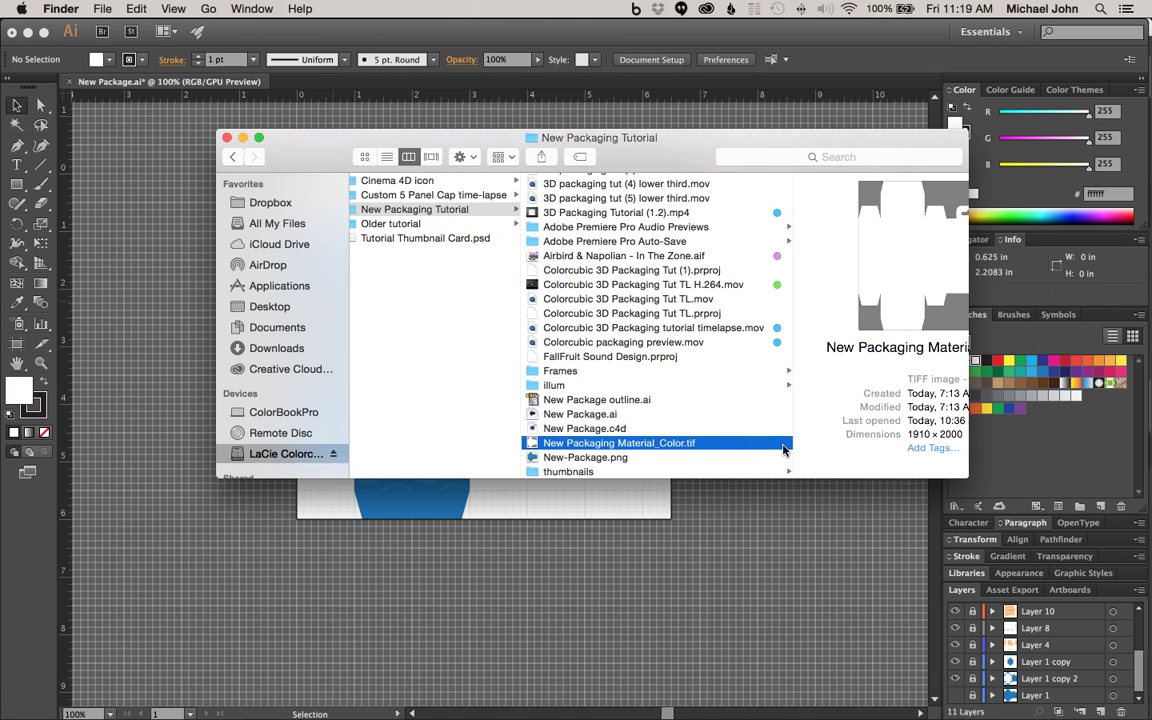
pyautogui.rightClick(714, 447)
pyautogui.moveTo(771, 430)
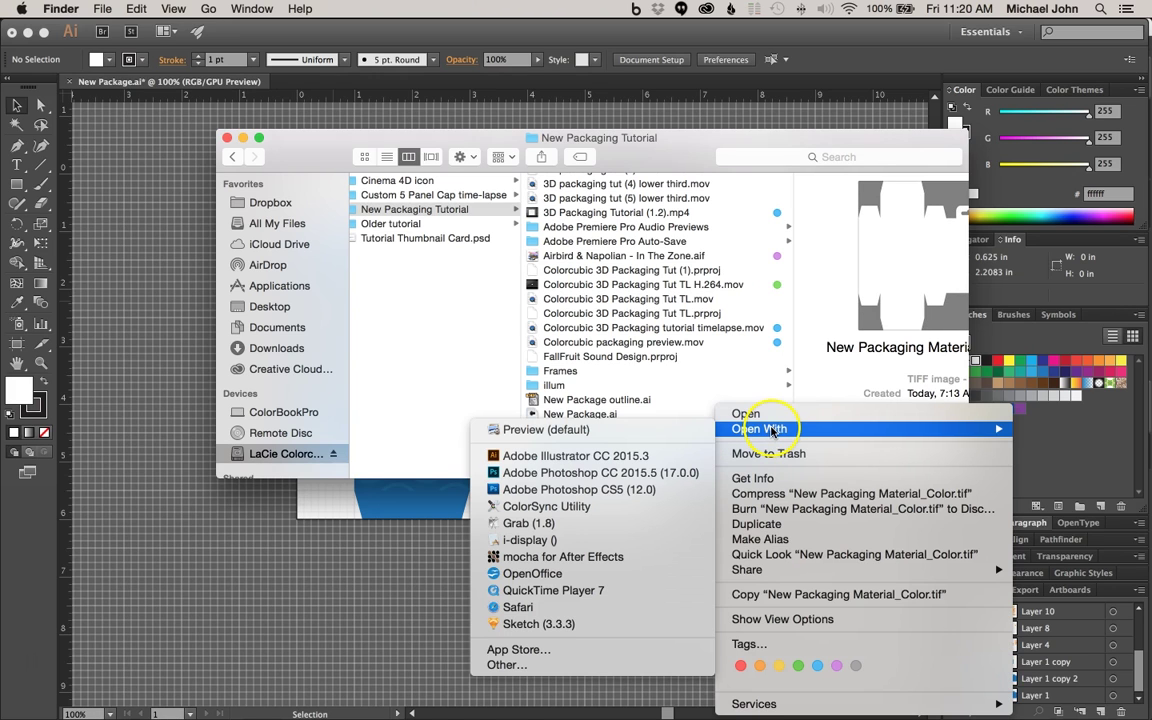
pyautogui.click(608, 472)
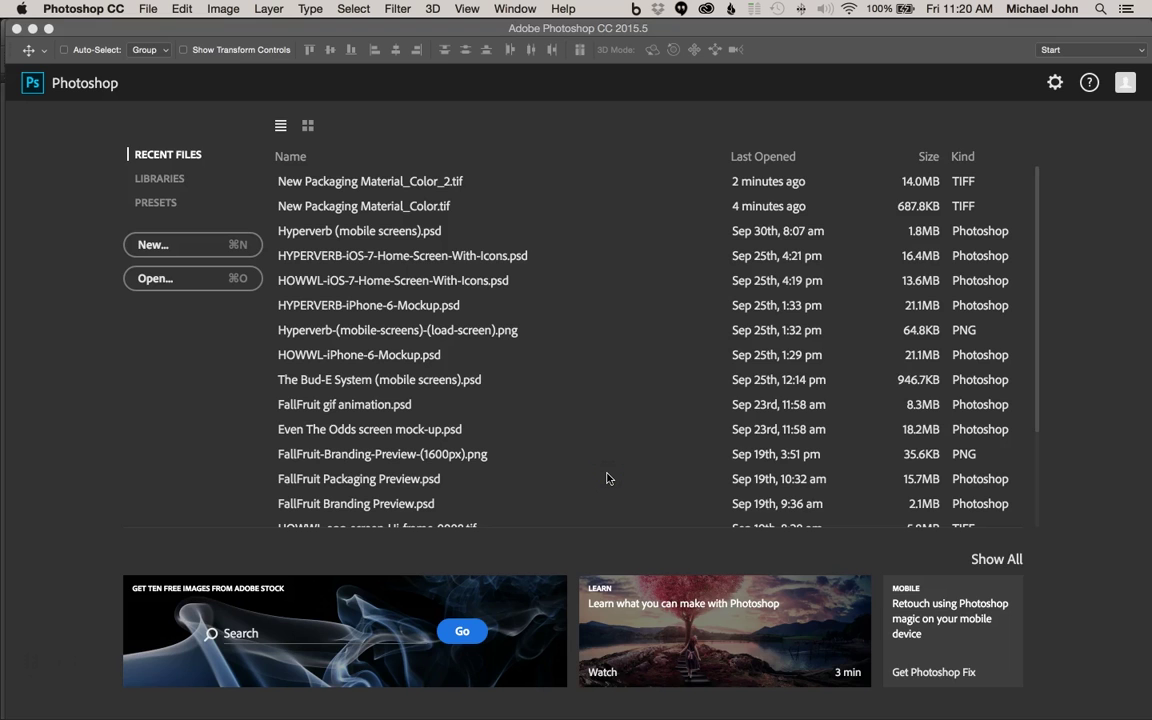
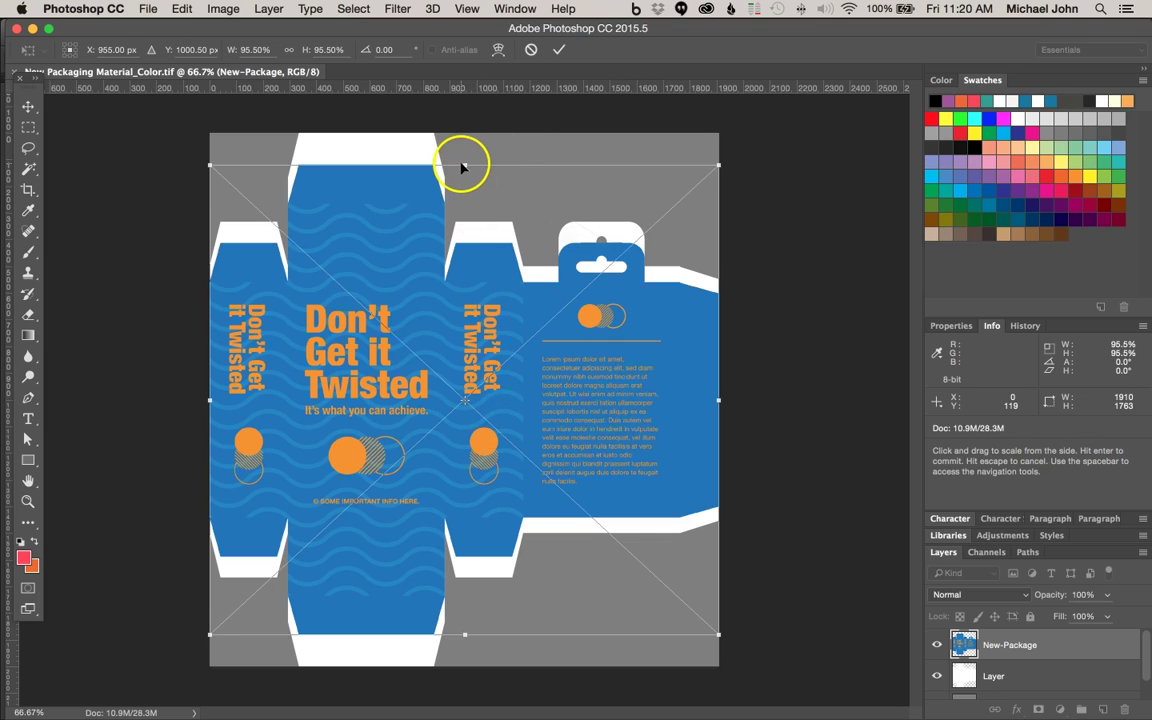
# Stretch the placed New-Package artwork vertically to the canvas's upper and lower edges, commit it, and hide the white layer beneath
pyautogui.moveTo(465, 164); pyautogui.dragTo(465, 134)
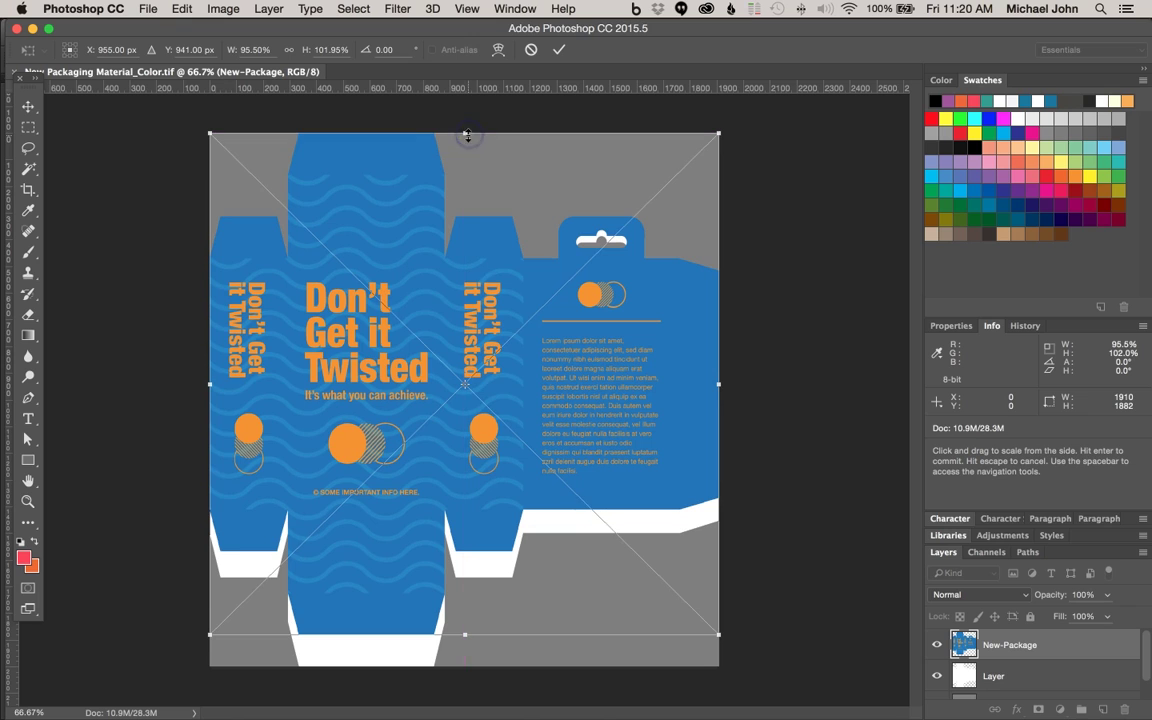
pyautogui.moveTo(466, 634); pyautogui.dragTo(466, 665)
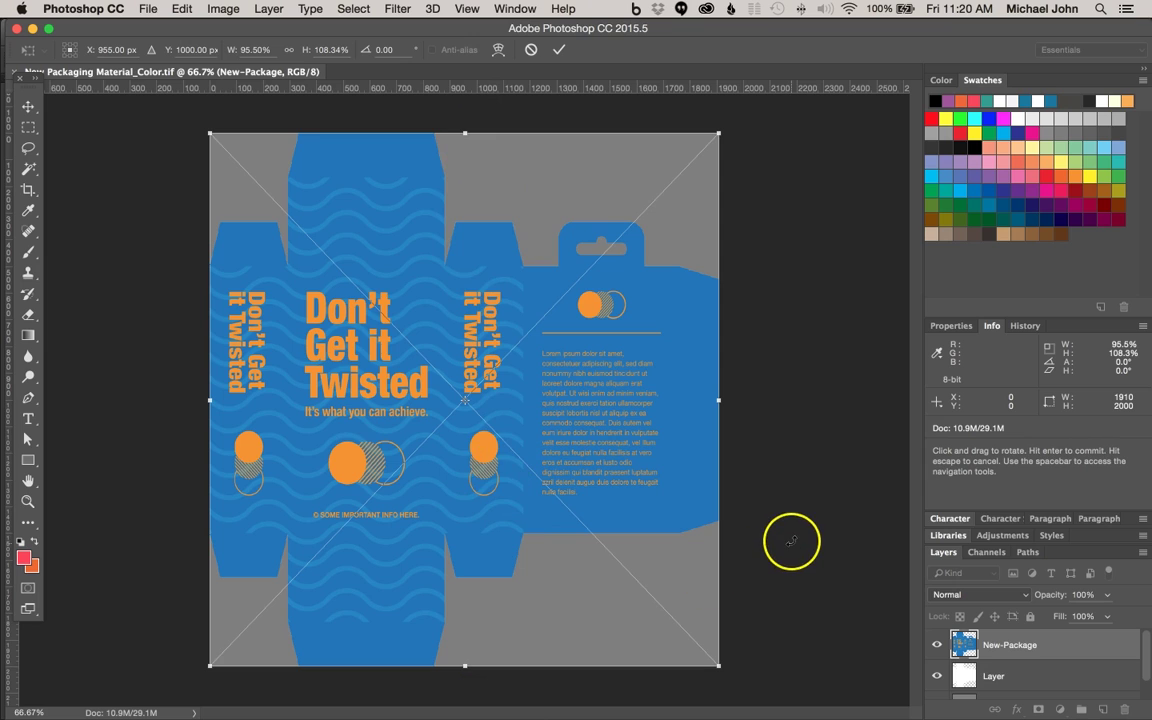
pyautogui.press('Return')
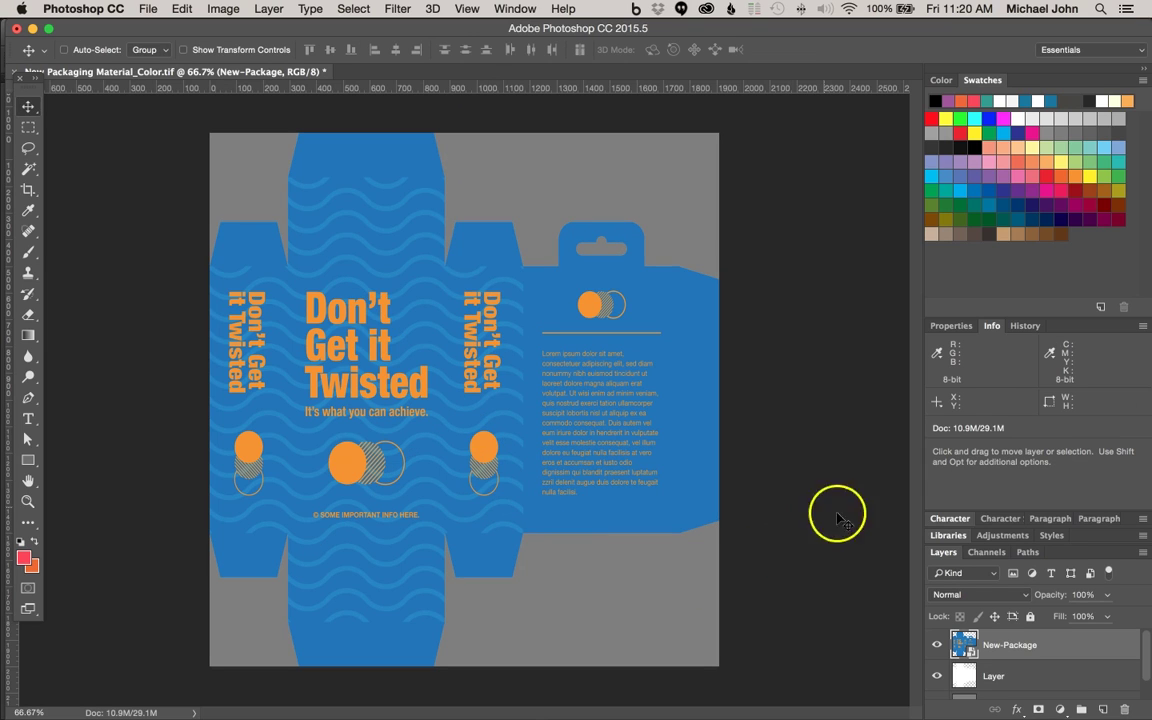
pyautogui.click(569, 412)
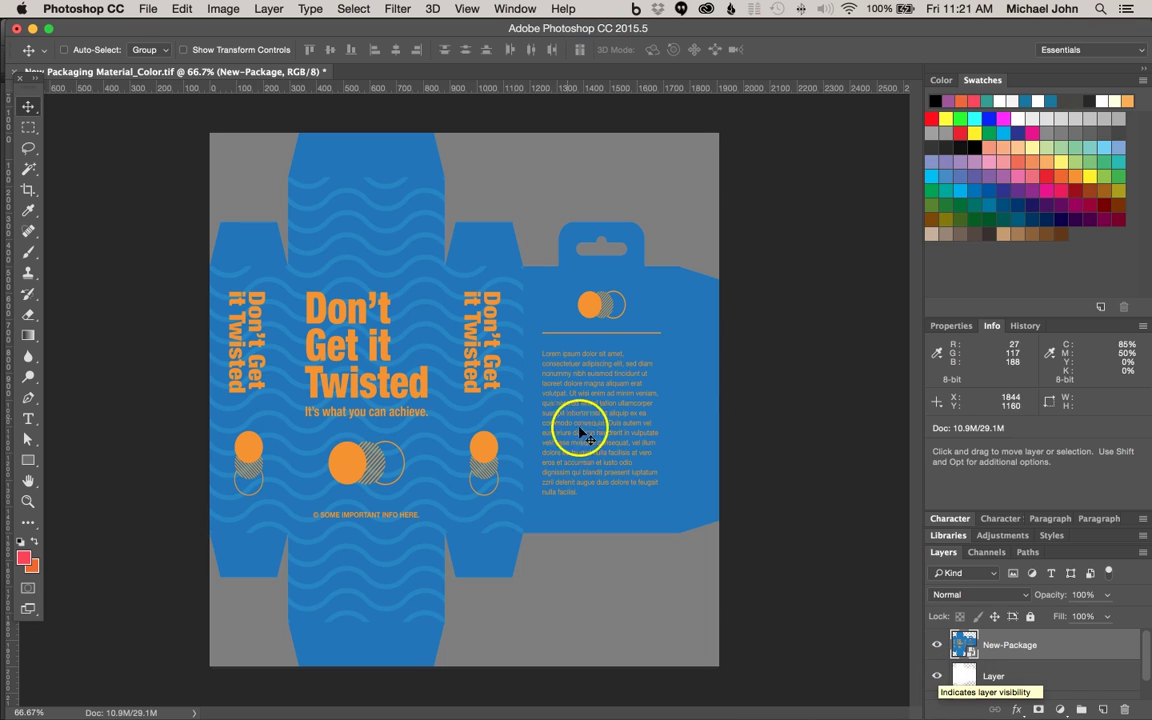
pyautogui.click(937, 678)
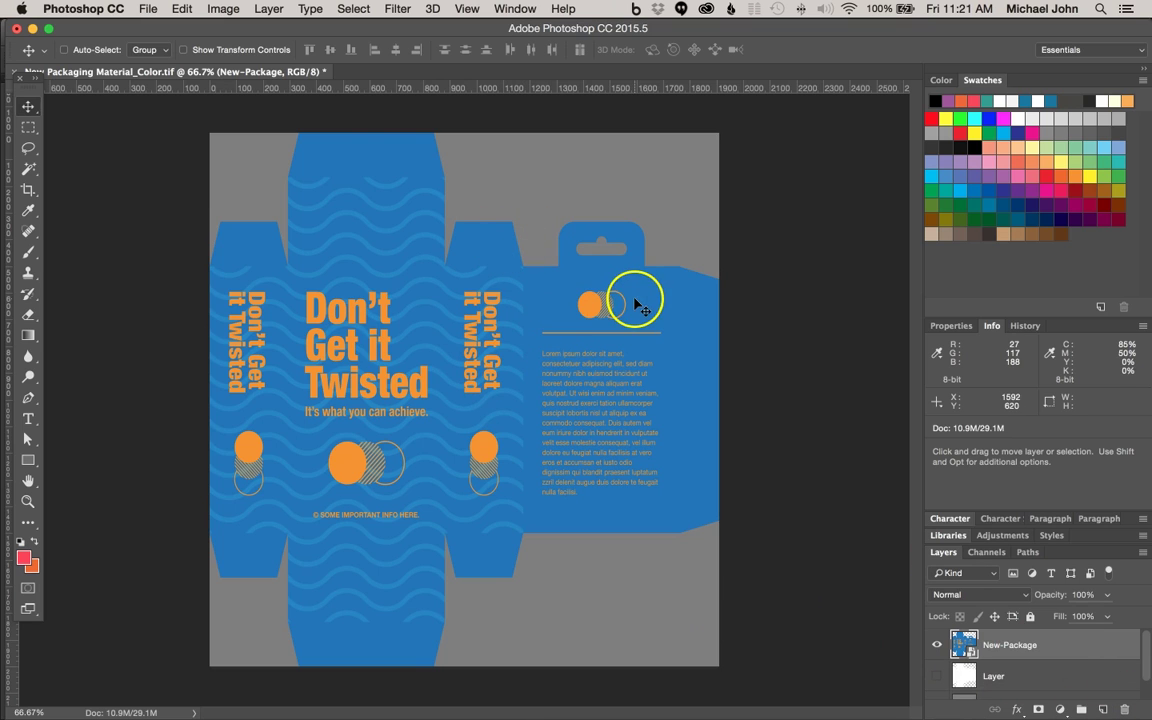
# Save a layered TIFF copy as New Packaging Material_Color_2.tif in the New Packaging Tutorial folder, with no image compression and RLE layer compression
pyautogui.click(148, 8)
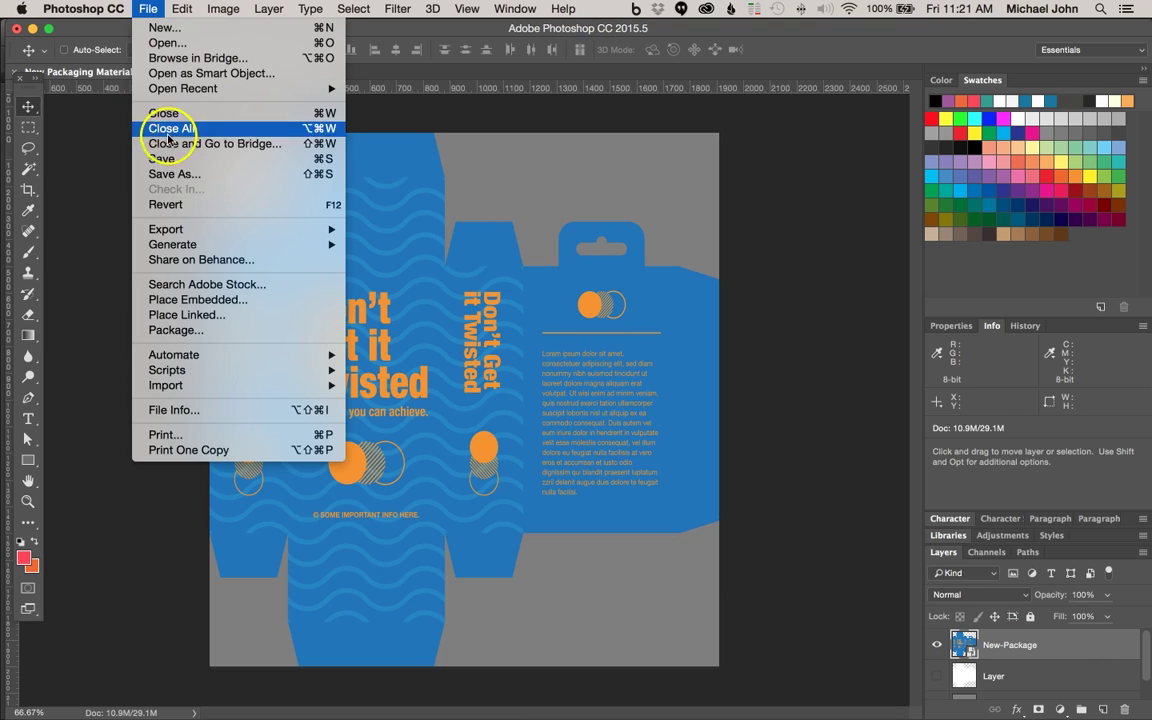
pyautogui.click(162, 174)
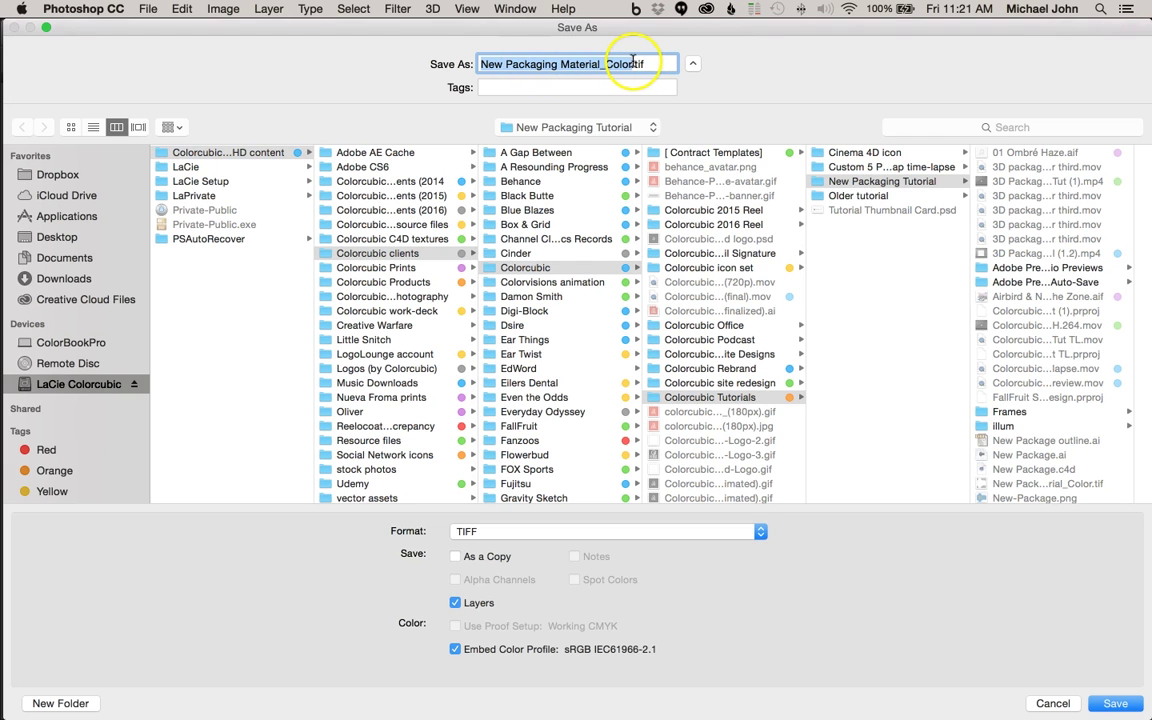
pyautogui.click(633, 63)
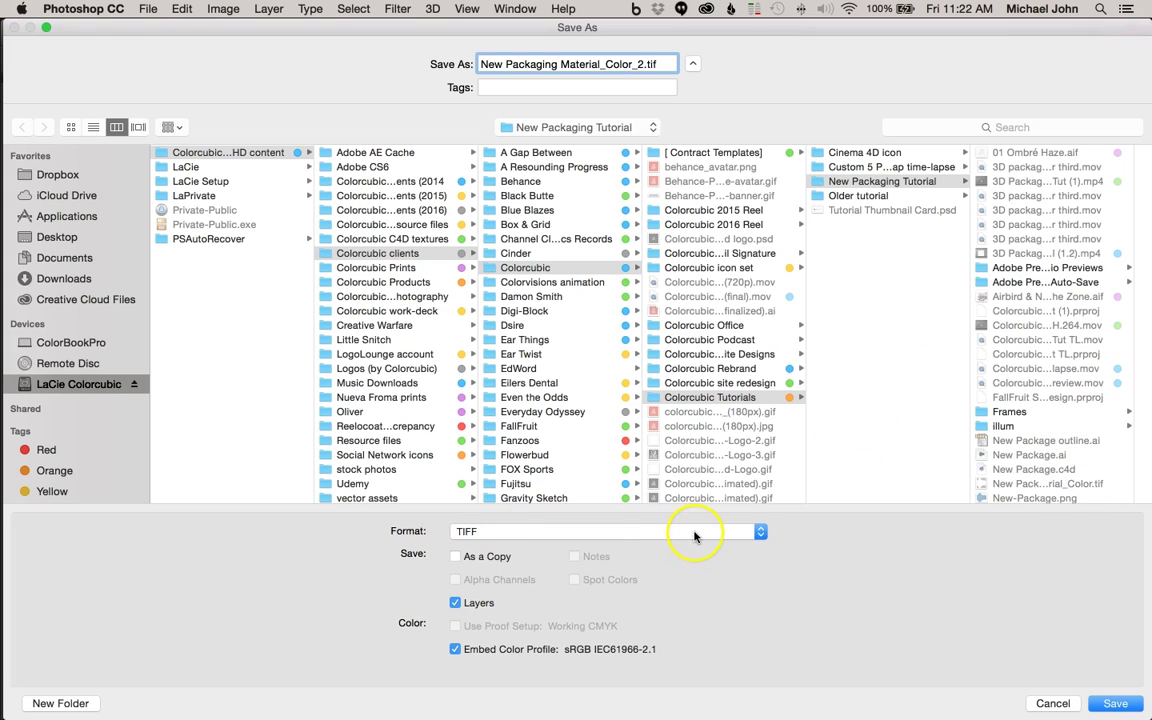
pyautogui.click(1115, 704)
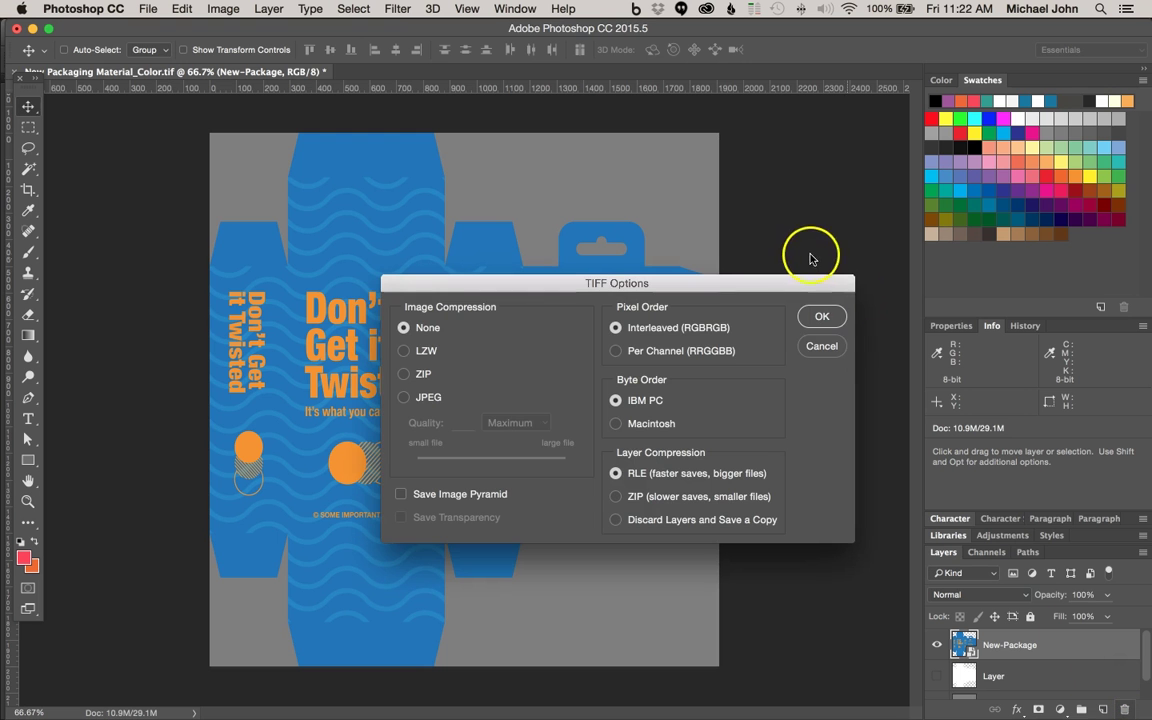
pyautogui.click(823, 316)
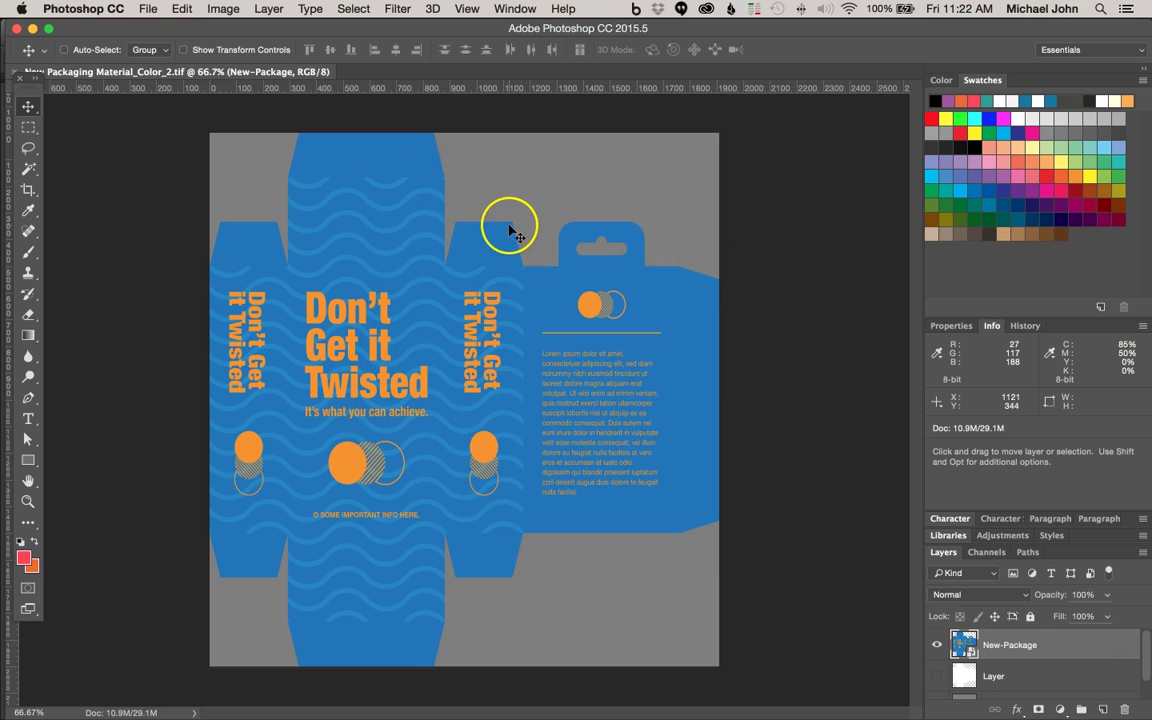
# Switch to Cinema 4D and open the color settings of the material applied to the New Package.1 object
pyautogui.press('super+Tab')
pyautogui.press('super+Tab')
pyautogui.press('super+Tab')
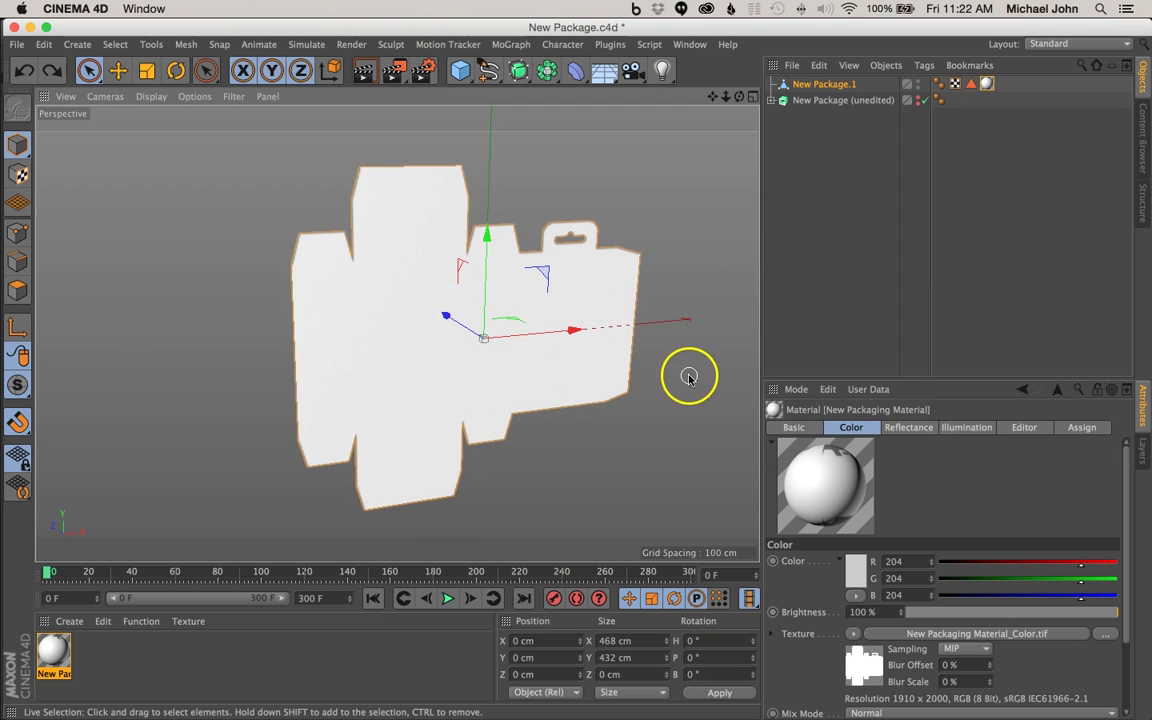
pyautogui.moveTo(488, 334)
pyautogui.keyDown('alt'); pyautogui.mouseDown()
pyautogui.moveTo(404, 334)
pyautogui.moveTo(478, 335)
pyautogui.mouseUp(); pyautogui.keyUp('alt')
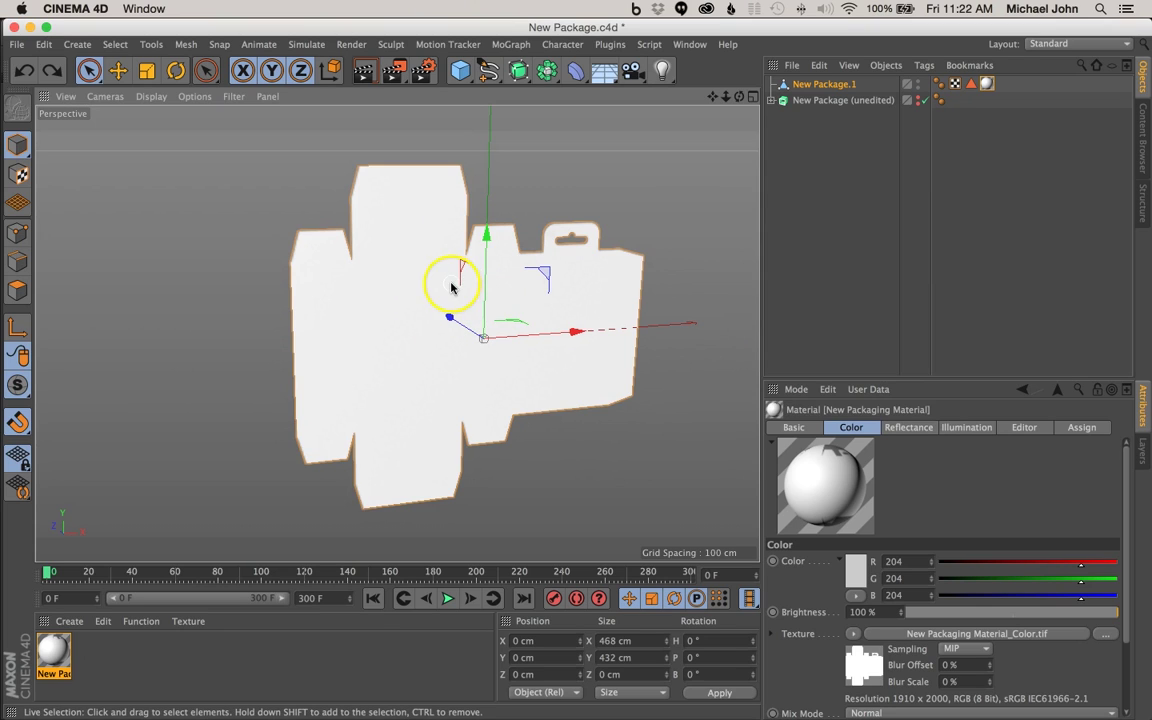
pyautogui.click(810, 85)
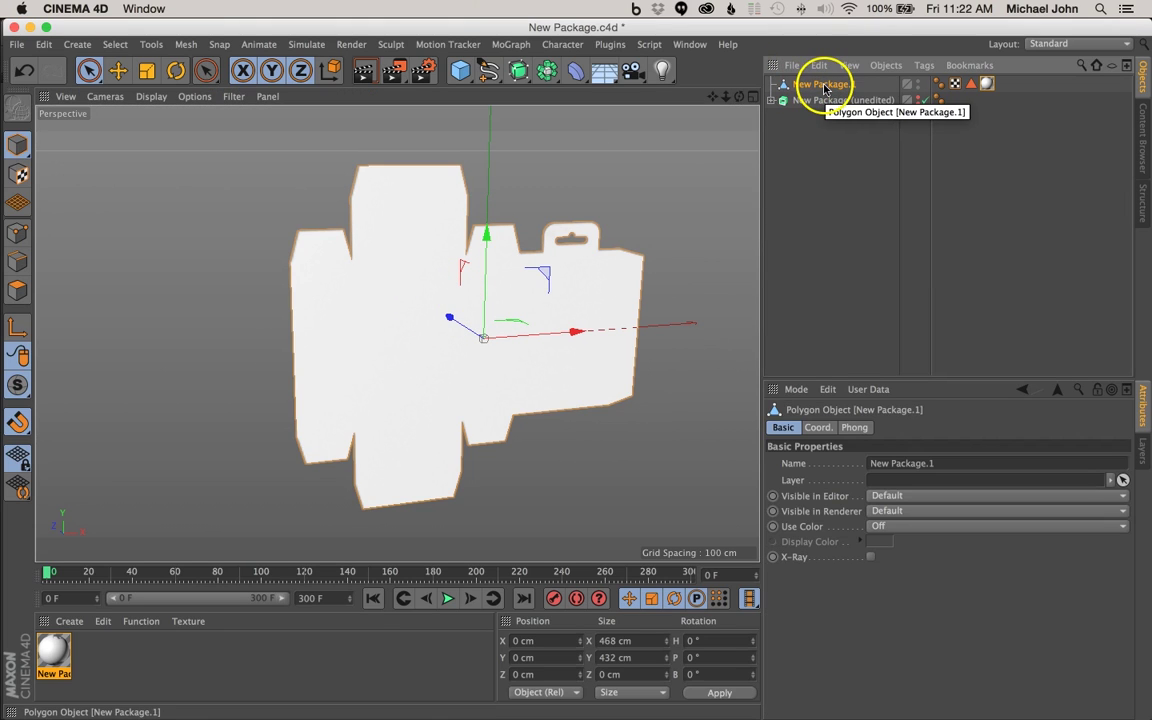
pyautogui.doubleClick(987, 84)
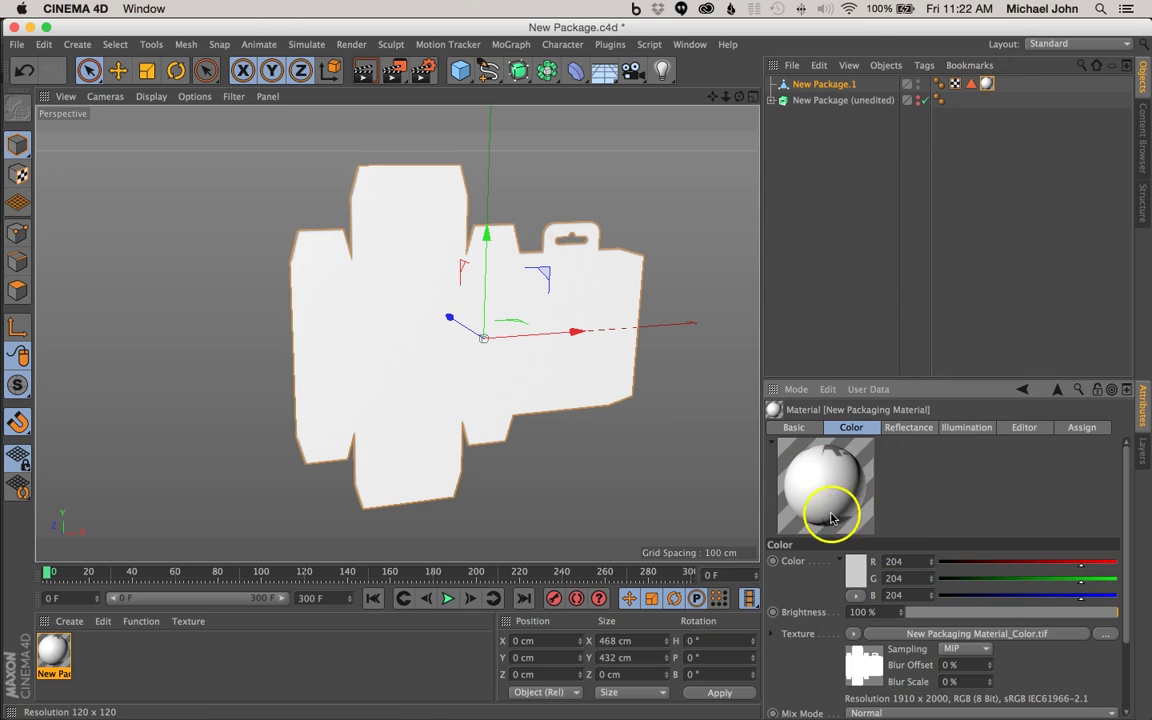
pyautogui.moveTo(856, 509); pyautogui.dragTo(843, 481)
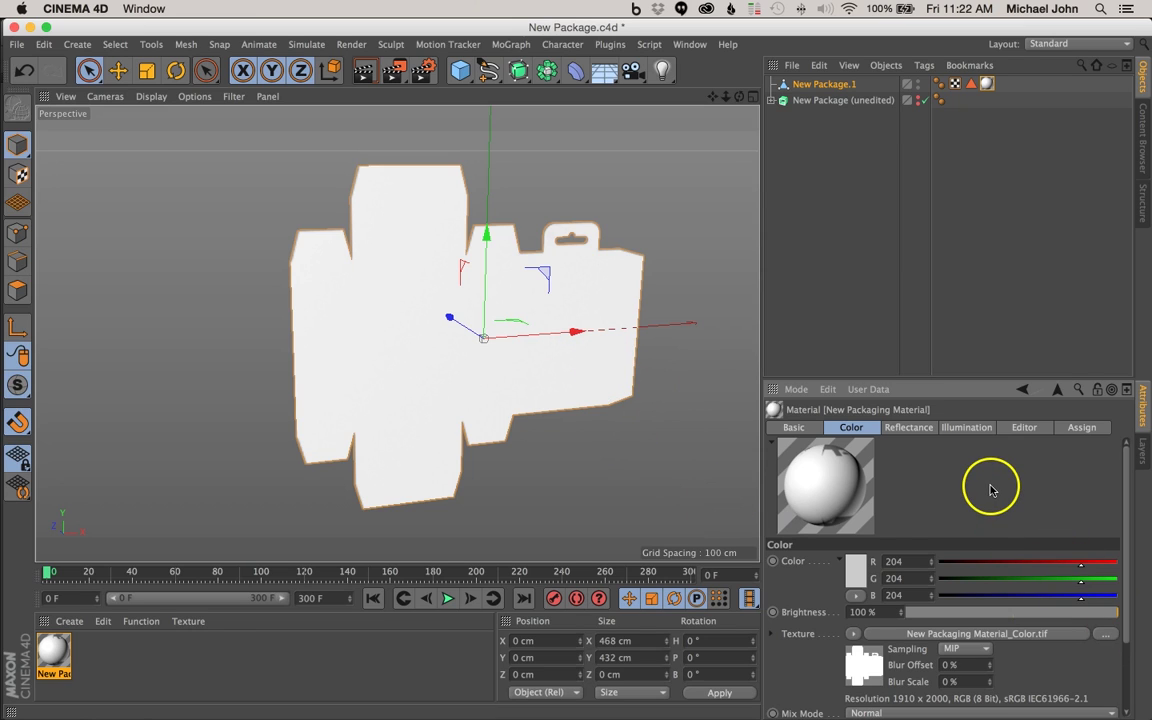
# Replace the material's color texture with New Packaging Material_Color_2.tif from the New Packaging Tutorial folder
pyautogui.click(1108, 634)
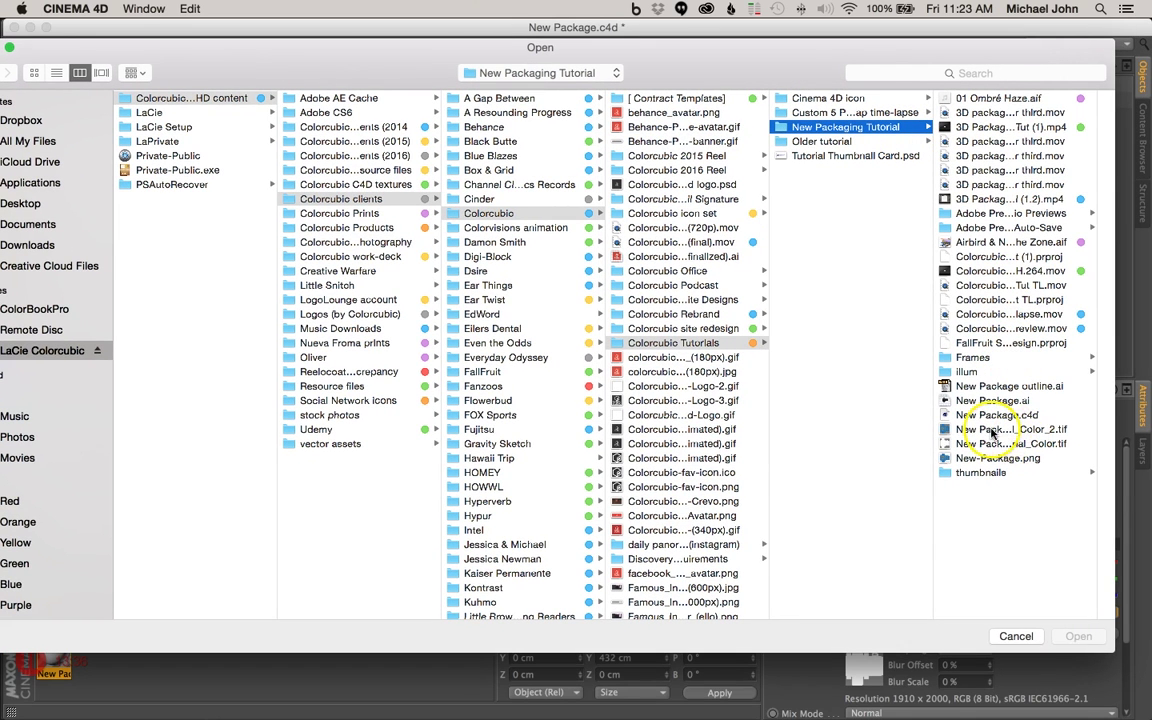
pyautogui.click(1025, 430)
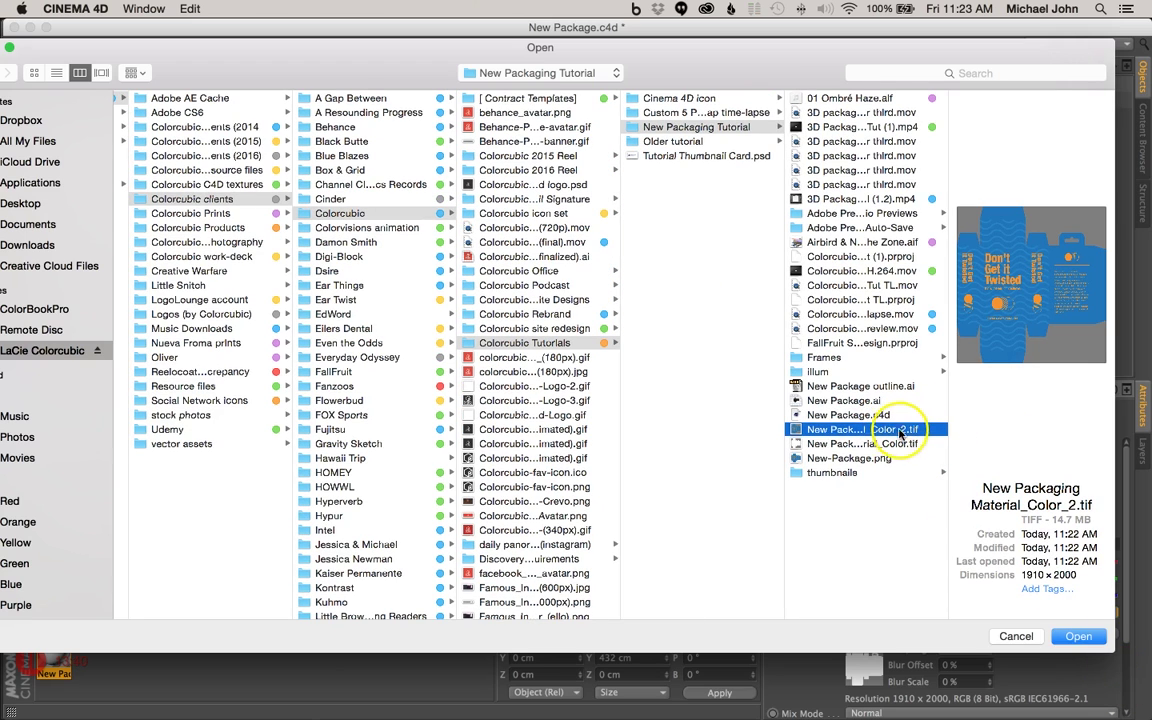
pyautogui.click(1078, 636)
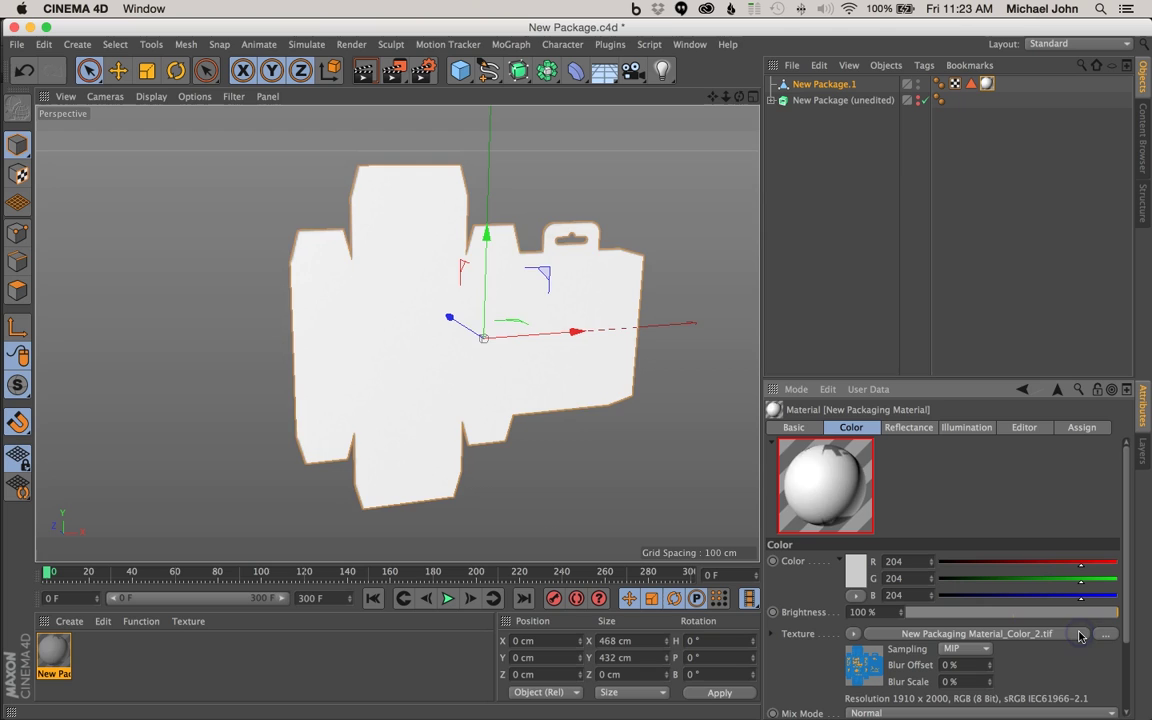
# Examine how the artwork texture appears on the front and back of the flat package model
pyautogui.keyDown('alt'); pyautogui.moveTo(520, 372); pyautogui.dragTo(452, 288); pyautogui.keyUp('alt')
pyautogui.keyDown('alt'); pyautogui.moveTo(548, 295); pyautogui.dragTo(578, 370); pyautogui.keyUp('alt')
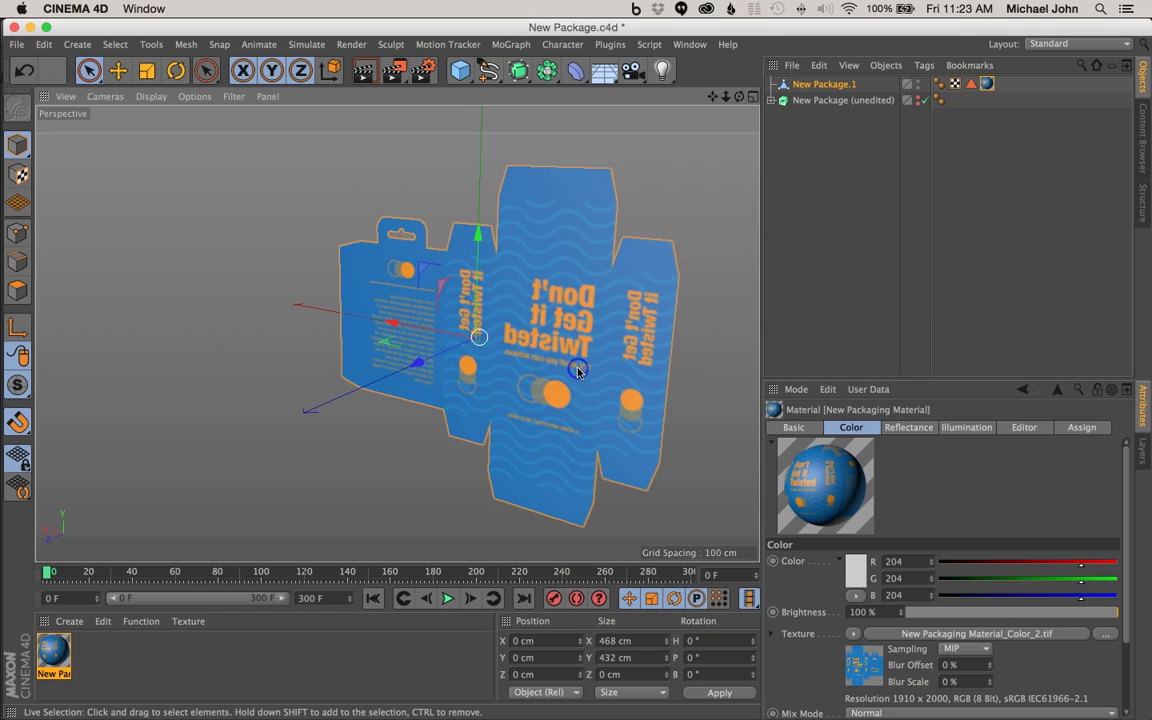
pyautogui.moveTo(640, 275)
pyautogui.mouseDown()
pyautogui.moveTo(686, 288)
pyautogui.moveTo(604, 342)
pyautogui.moveTo(630, 325)
pyautogui.moveTo(591, 283)
pyautogui.moveTo(494, 319)
pyautogui.moveTo(517, 342)
pyautogui.moveTo(470, 340)
pyautogui.moveTo(535, 318)
pyautogui.moveTo(507, 342)
pyautogui.moveTo(519, 347)
pyautogui.moveTo(473, 345)
pyautogui.moveTo(568, 206)
pyautogui.moveTo(568, 355)
pyautogui.moveTo(577, 319)
pyautogui.moveTo(548, 257)
pyautogui.moveTo(494, 282)
pyautogui.moveTo(520, 285)
pyautogui.moveTo(522, 340)
pyautogui.moveTo(516, 329)
pyautogui.mouseUp()
pyautogui.moveTo(478, 343)
pyautogui.keyDown('alt'); pyautogui.mouseDown()
pyautogui.moveTo(141, 339)
pyautogui.moveTo(509, 363)
pyautogui.moveTo(483, 345)
pyautogui.mouseUp(); pyautogui.keyUp('alt')
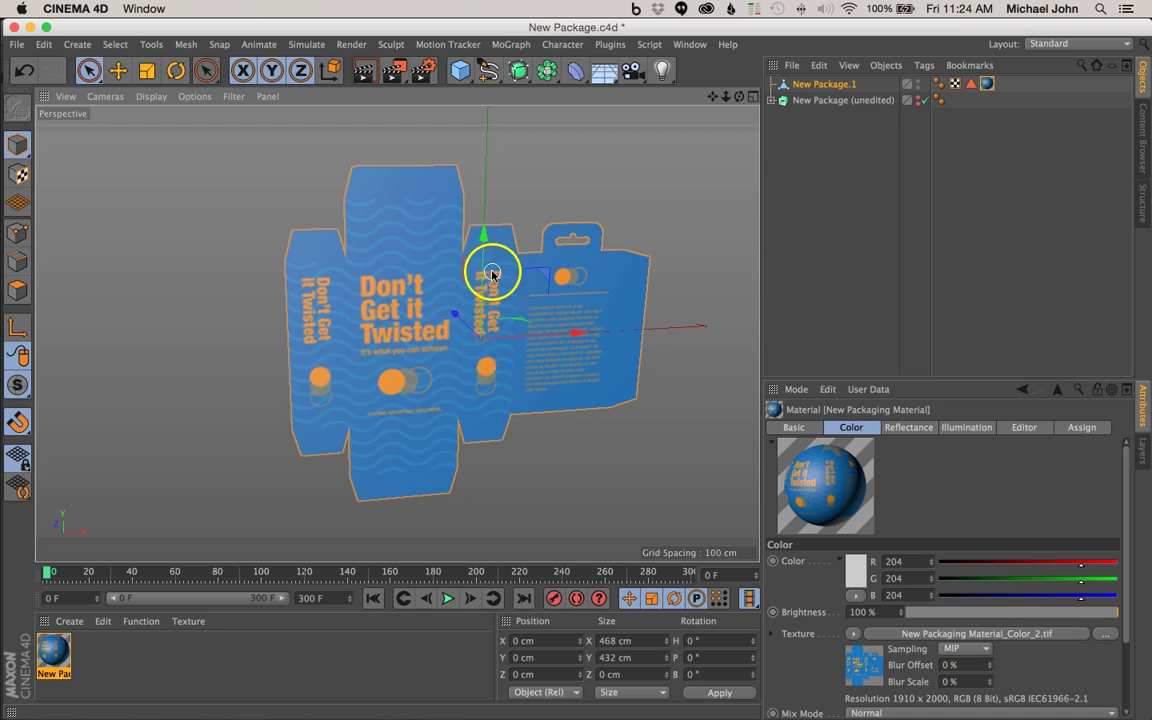
pyautogui.keyDown('alt'); pyautogui.moveTo(478, 343); pyautogui.dragTo(740, 350); pyautogui.keyUp('alt')
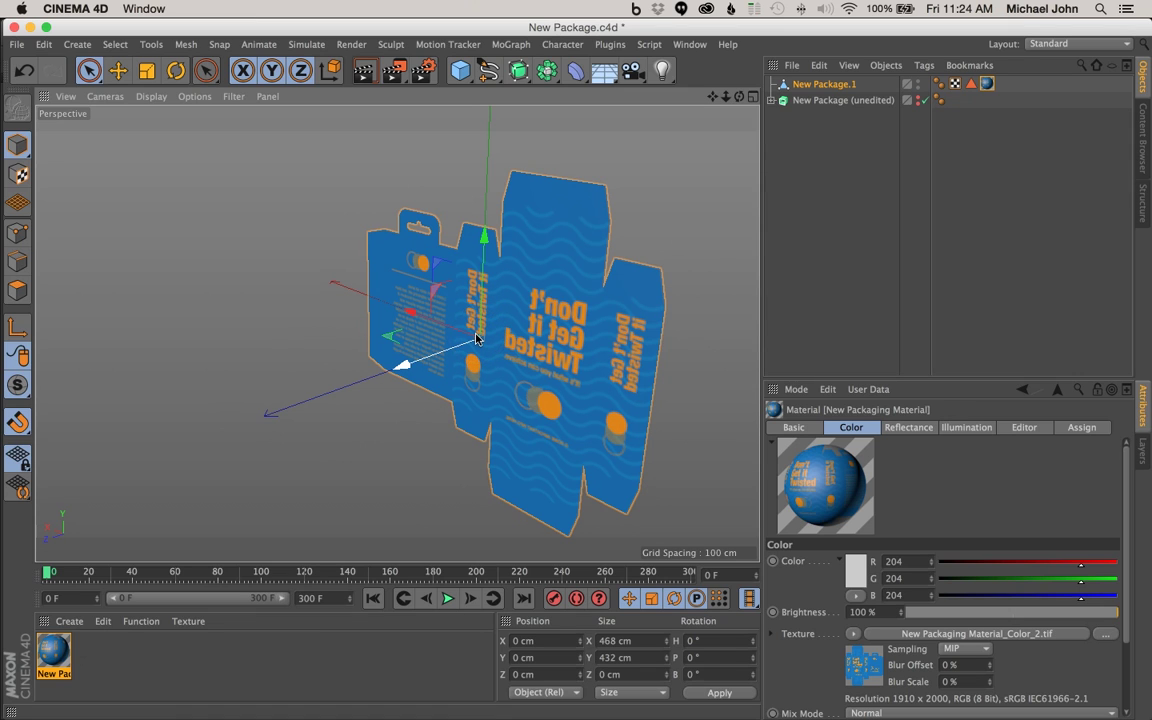
pyautogui.click(476, 336)
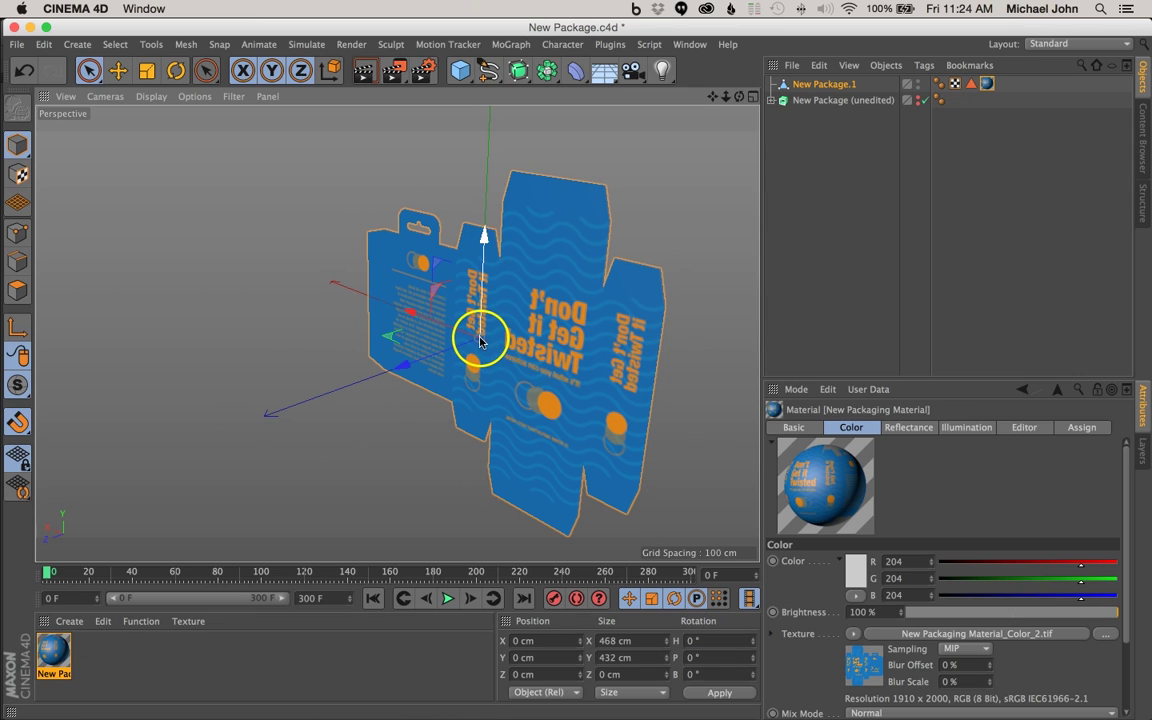
pyautogui.keyDown('alt'); pyautogui.moveTo(468, 337); pyautogui.dragTo(136, 342); pyautogui.keyUp('alt')
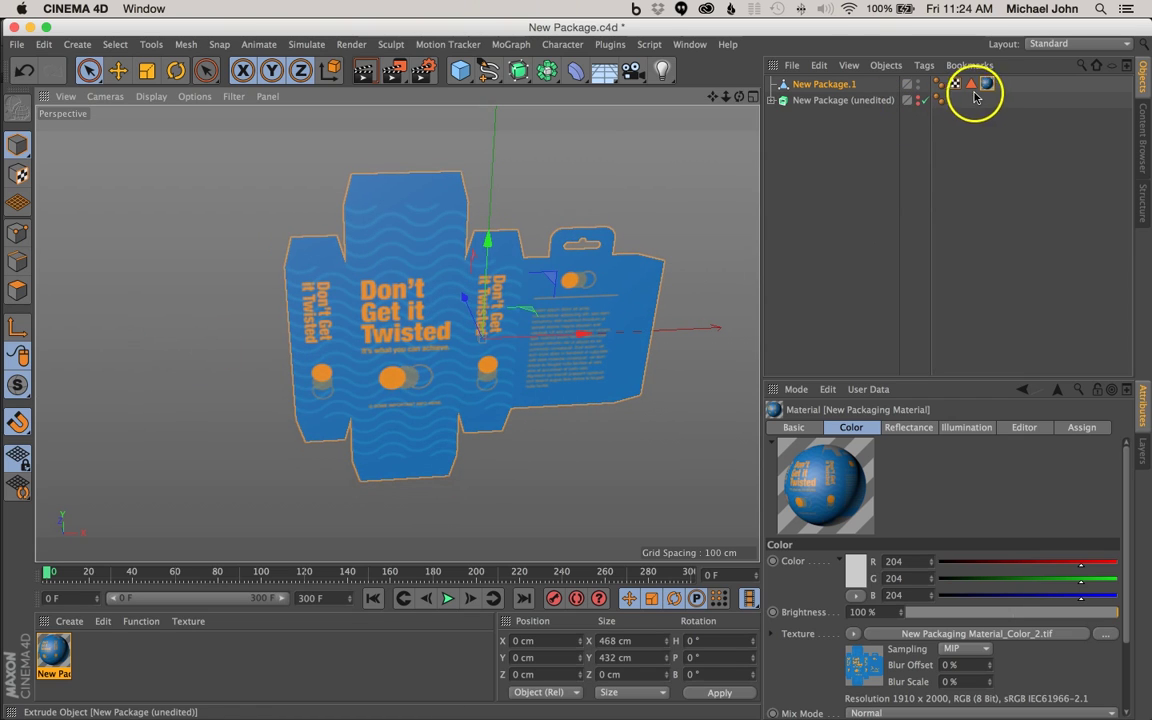
# Set the Side of the artwork texture tag on New Package.1 to Front
pyautogui.click(822, 86)
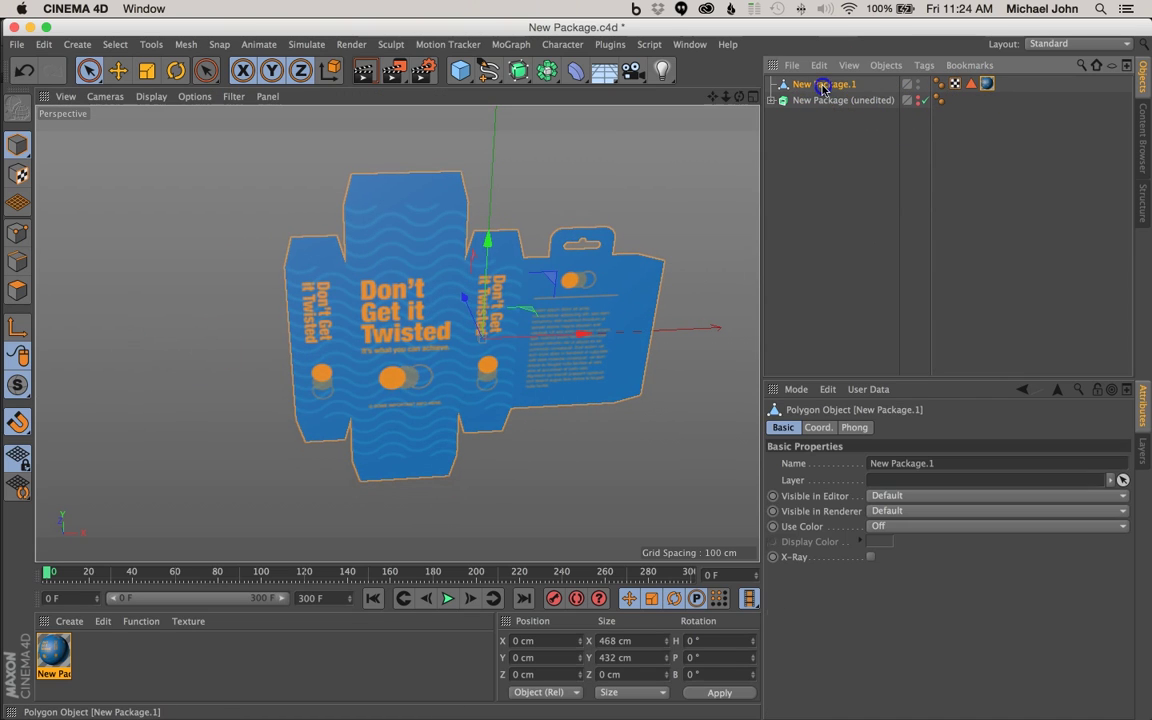
pyautogui.click(987, 84)
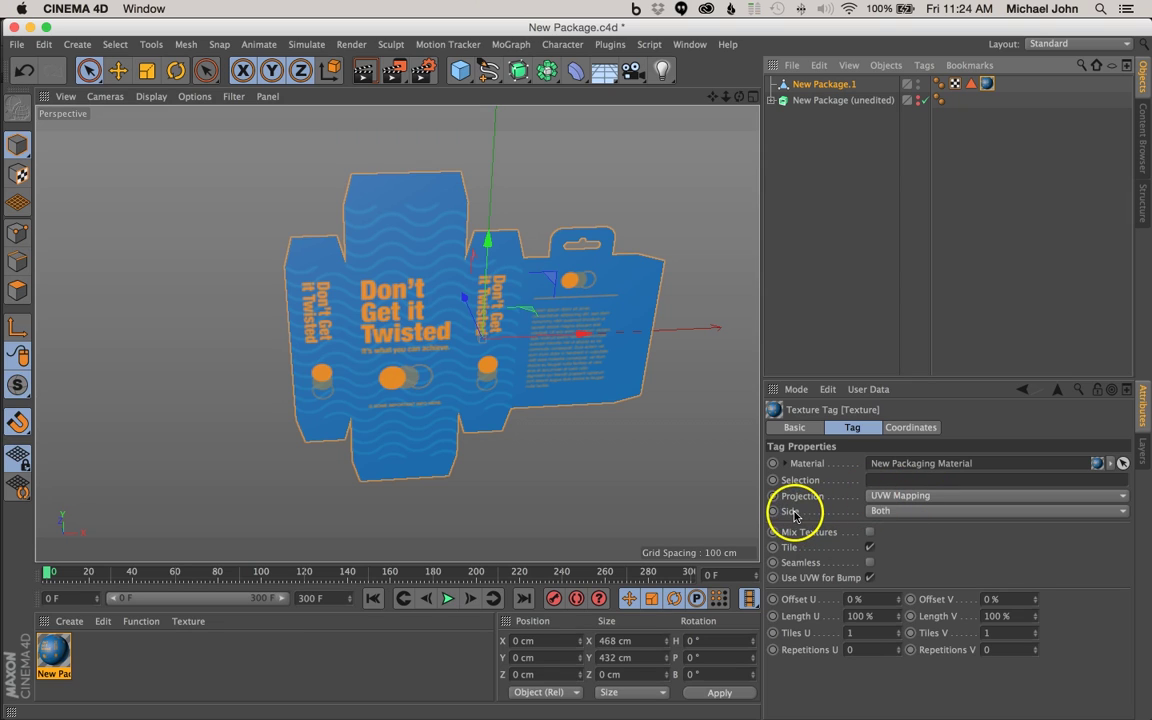
pyautogui.click(922, 512)
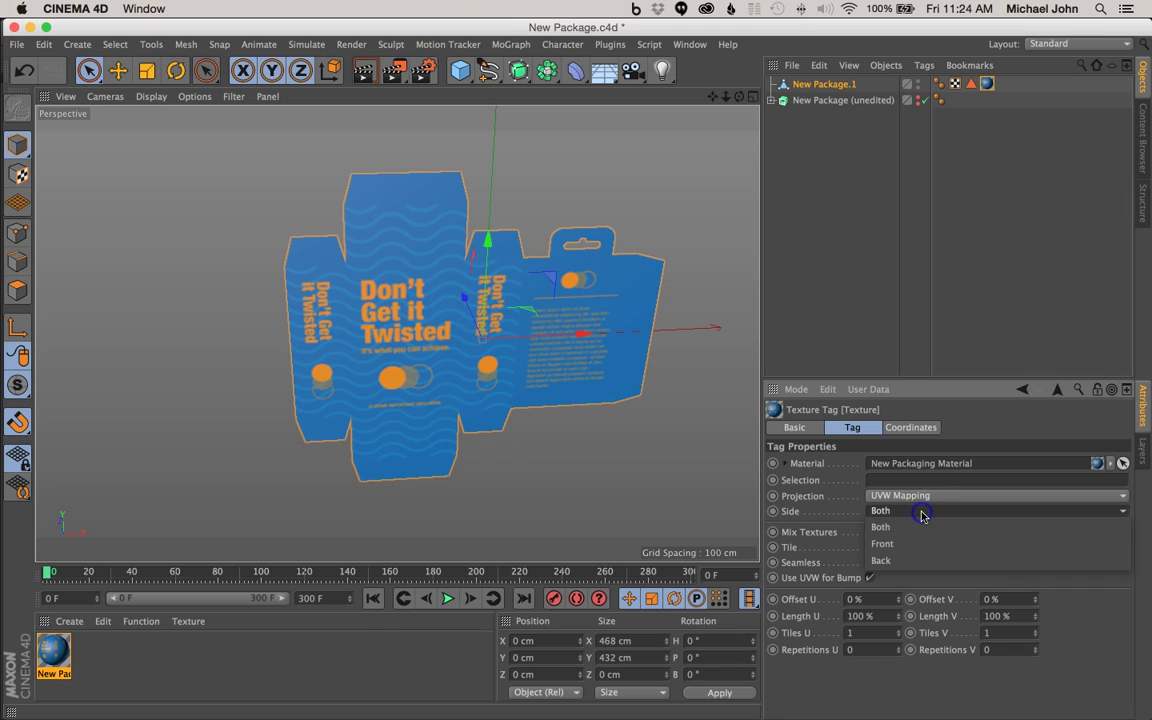
pyautogui.click(893, 545)
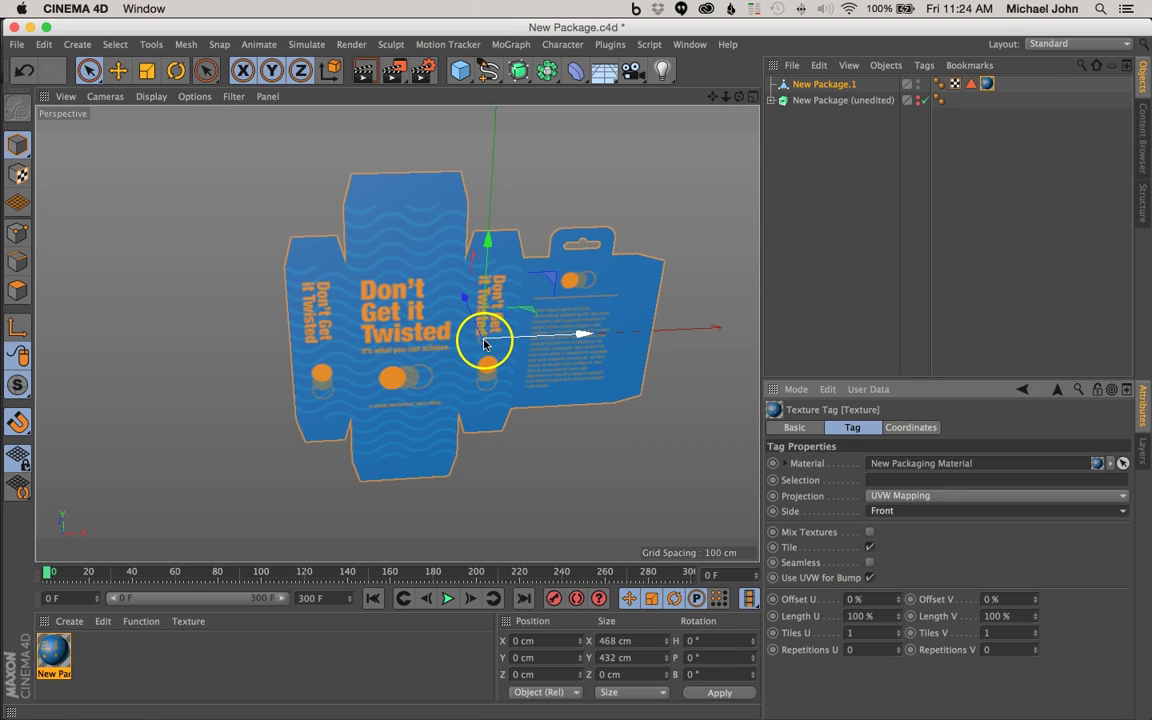
pyautogui.keyDown('alt'); pyautogui.moveTo(483, 342); pyautogui.dragTo(150, 353); pyautogui.keyUp('alt')
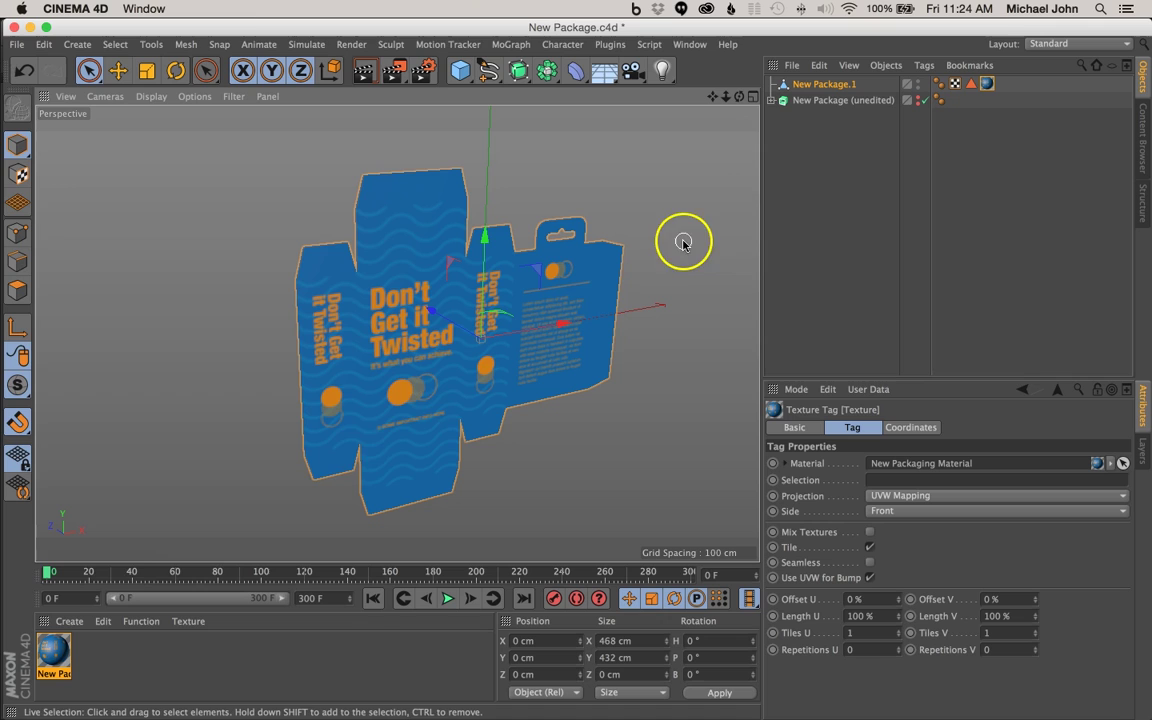
# Create a new material and apply it to the New Package.1 object as a second texture
pyautogui.click(67, 621)
pyautogui.click(103, 479)
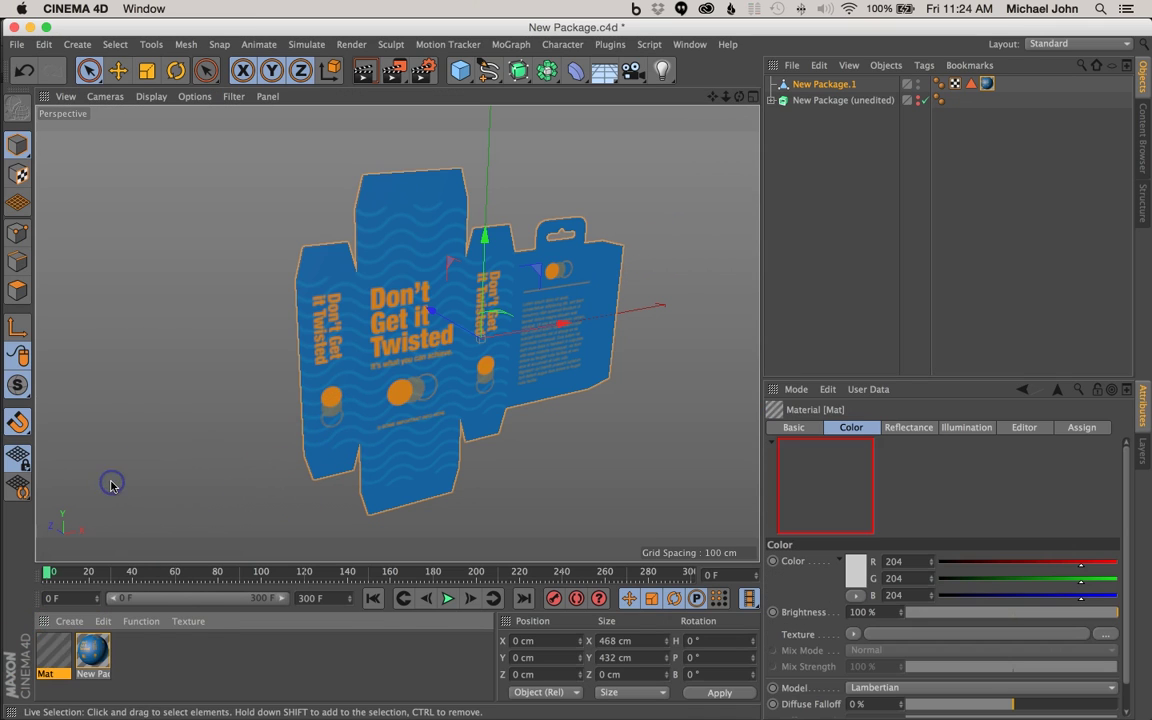
pyautogui.press('super+shift+2')
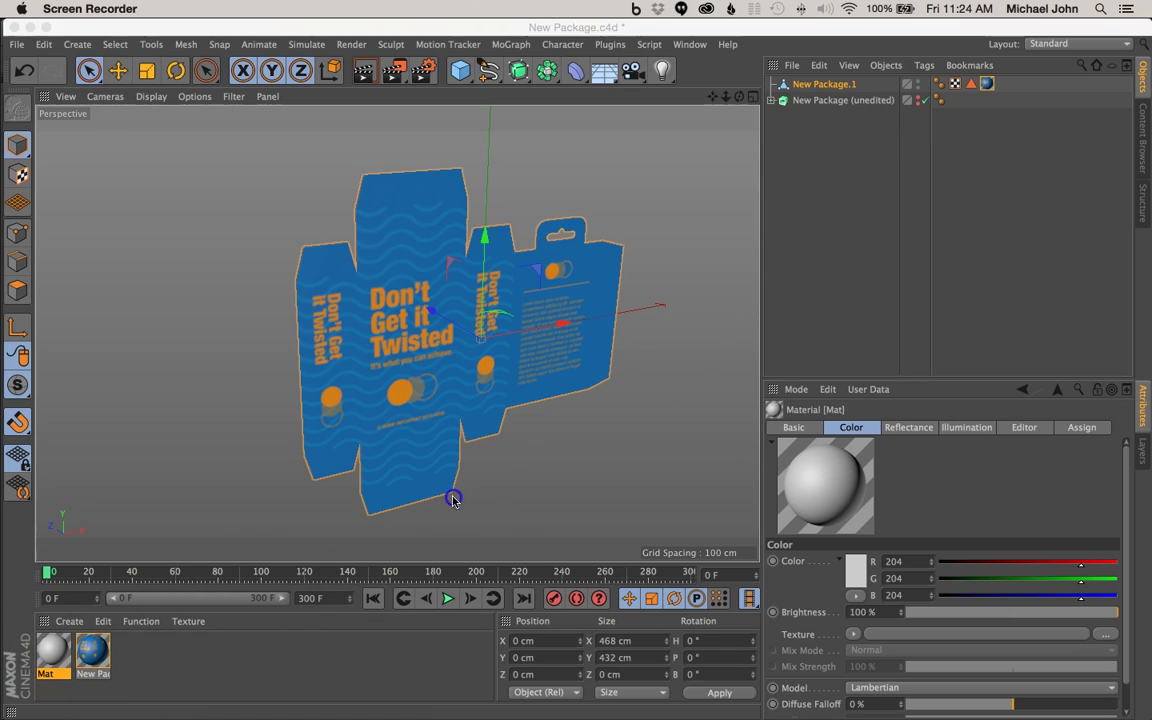
pyautogui.moveTo(92, 651); pyautogui.dragTo(890, 195)
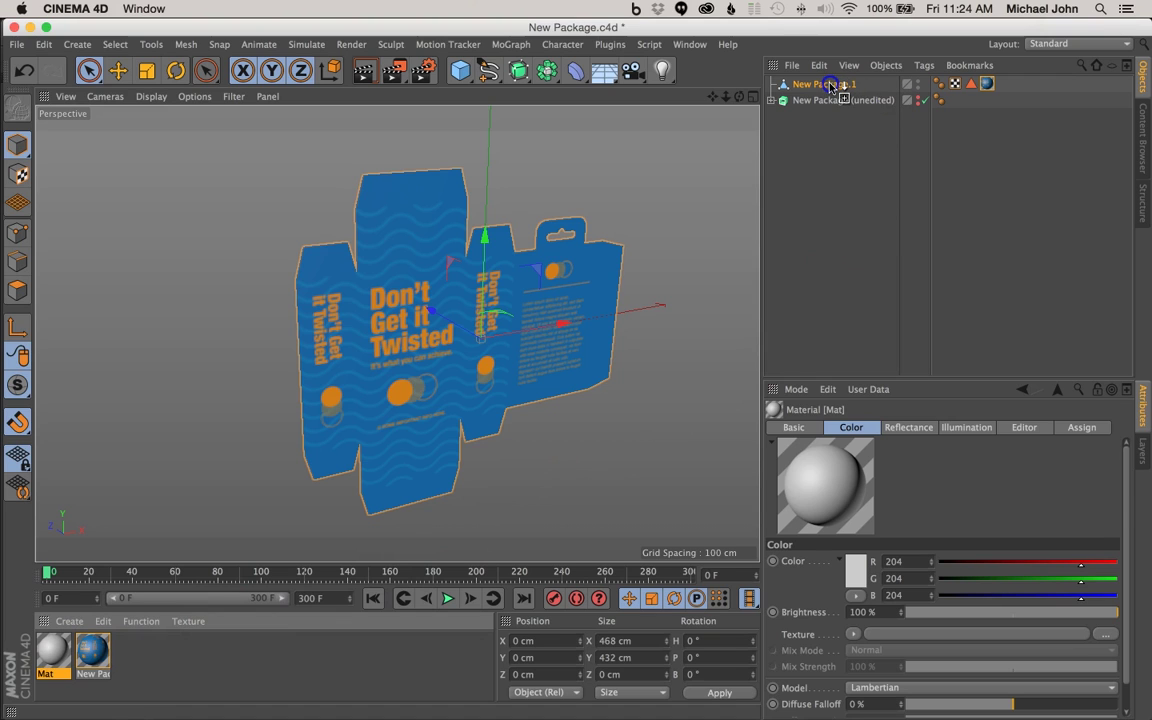
pyautogui.moveTo(830, 86); pyautogui.dragTo(830, 86)
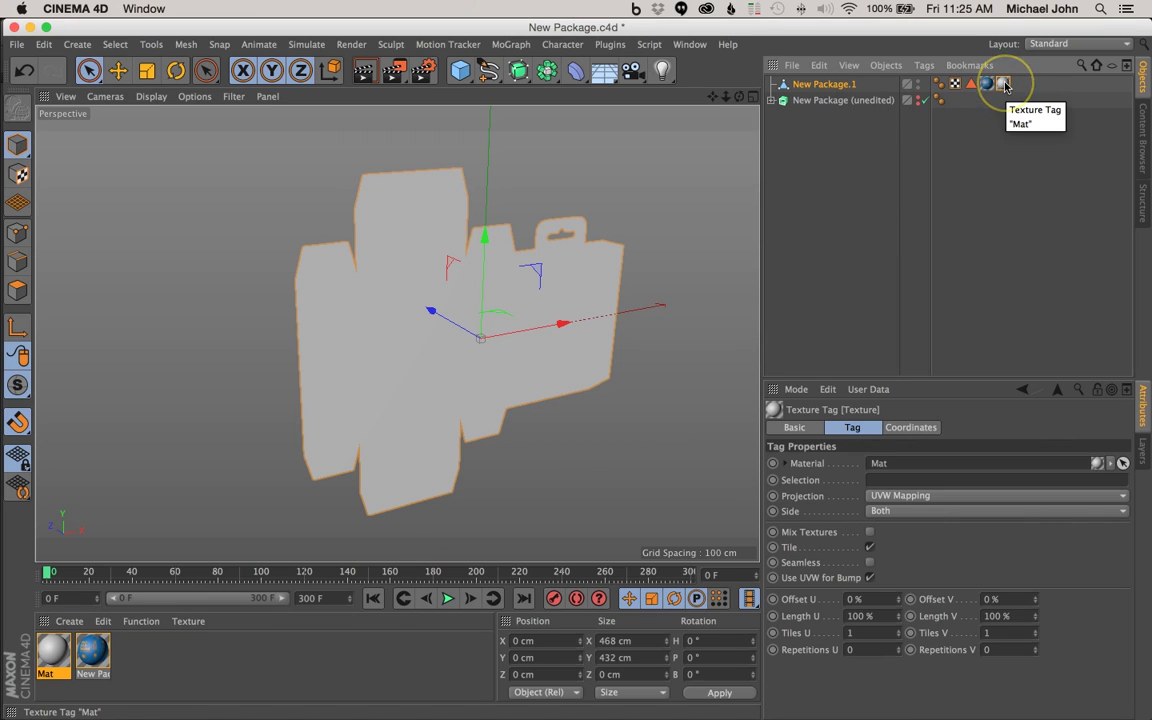
# Reorder the texture tags on New Package.1 so the Mat tag comes before the artwork tag
pyautogui.keyDown('alt'); pyautogui.moveTo(488, 334); pyautogui.dragTo(365, 386); pyautogui.keyUp('alt')
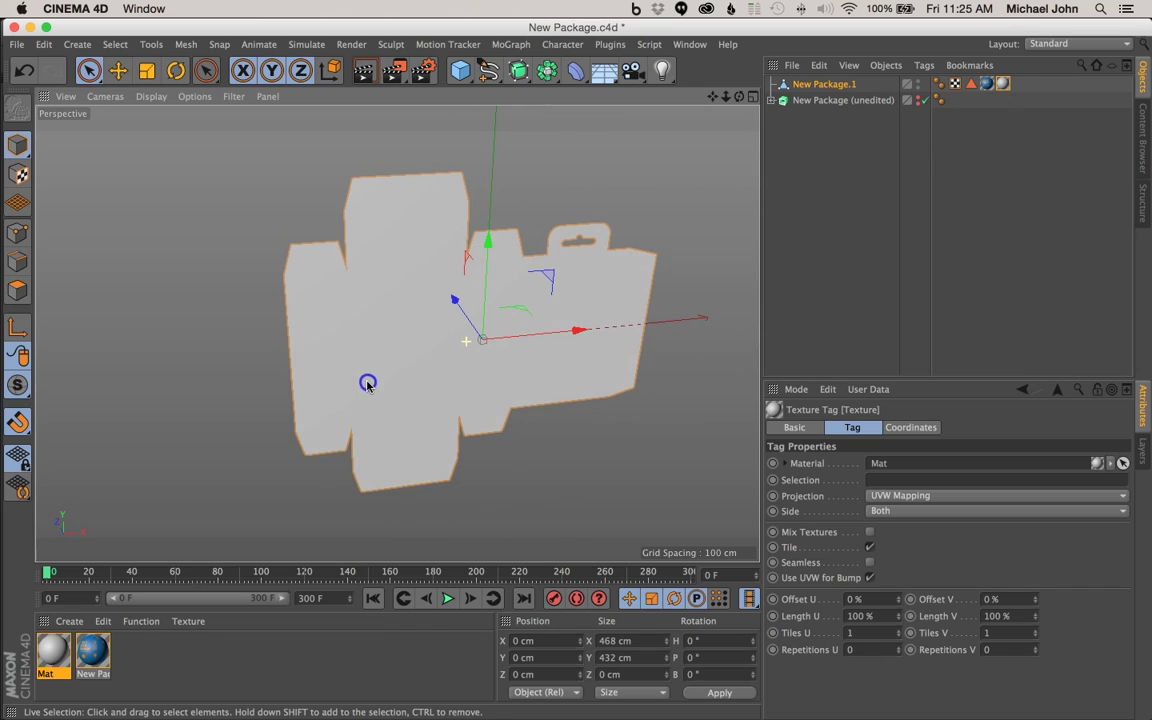
pyautogui.click(1002, 85)
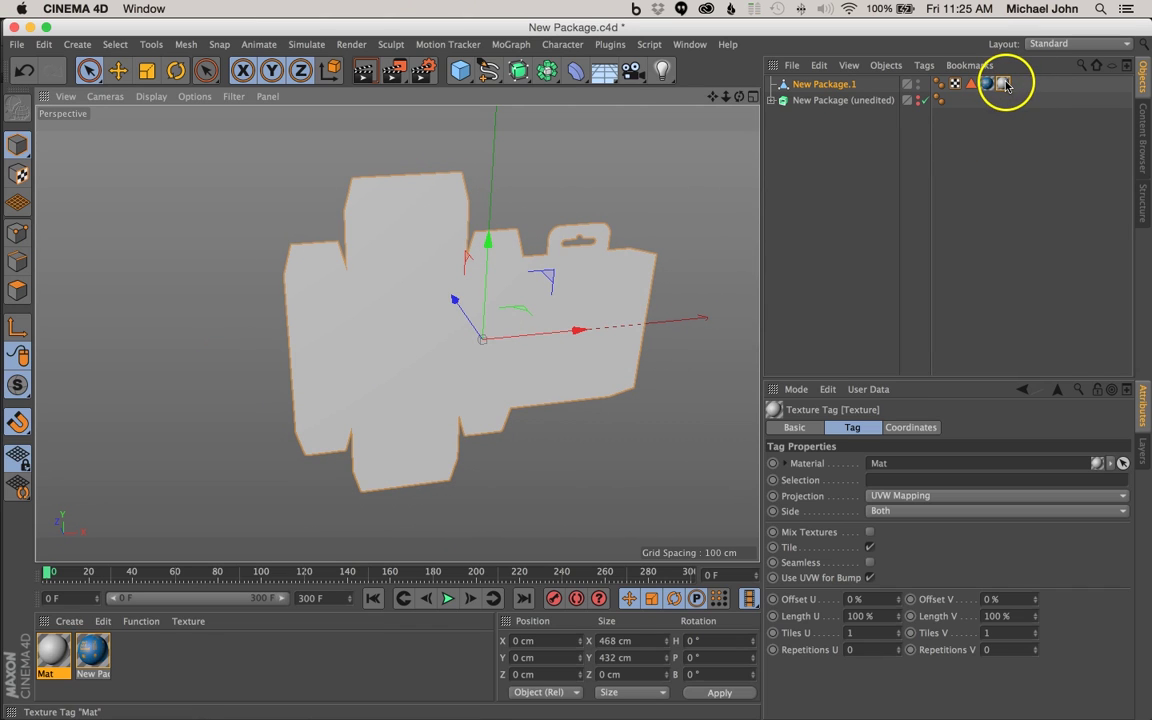
pyautogui.moveTo(1004, 86); pyautogui.dragTo(979, 86)
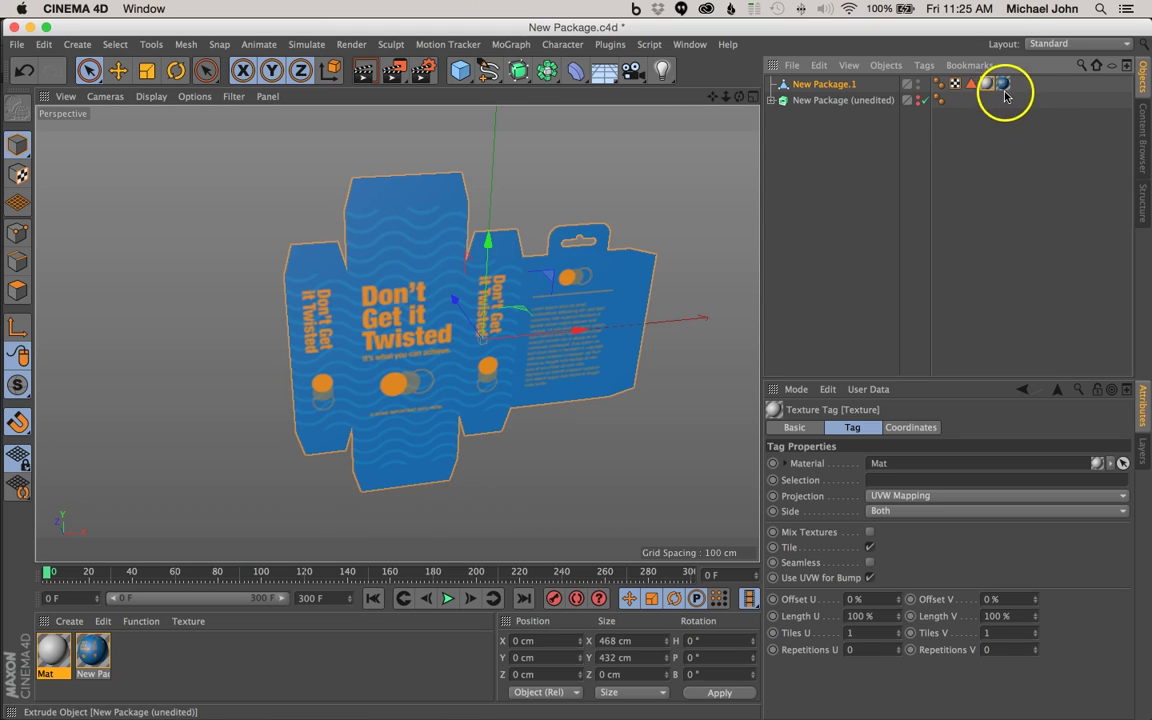
pyautogui.keyDown('alt'); pyautogui.moveTo(476, 334); pyautogui.dragTo(252, 327); pyautogui.keyUp('alt')
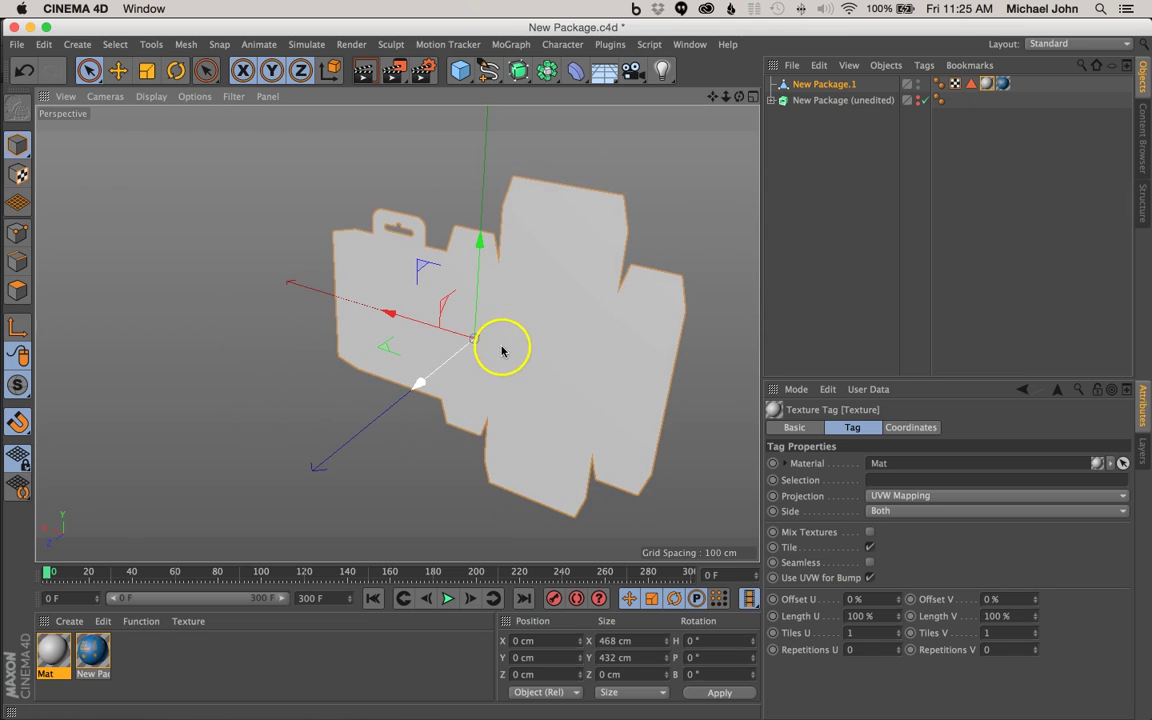
# Set the Side of the Mat texture tag on New Package.1 to Back
pyautogui.click(988, 86)
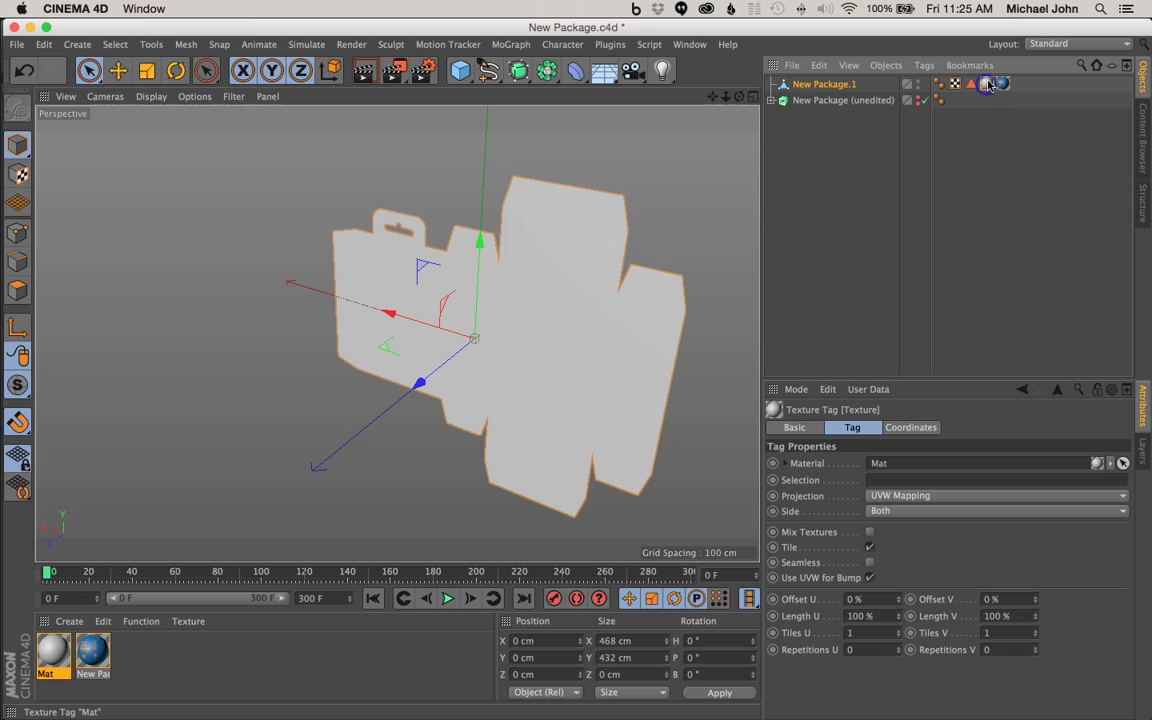
pyautogui.click(908, 513)
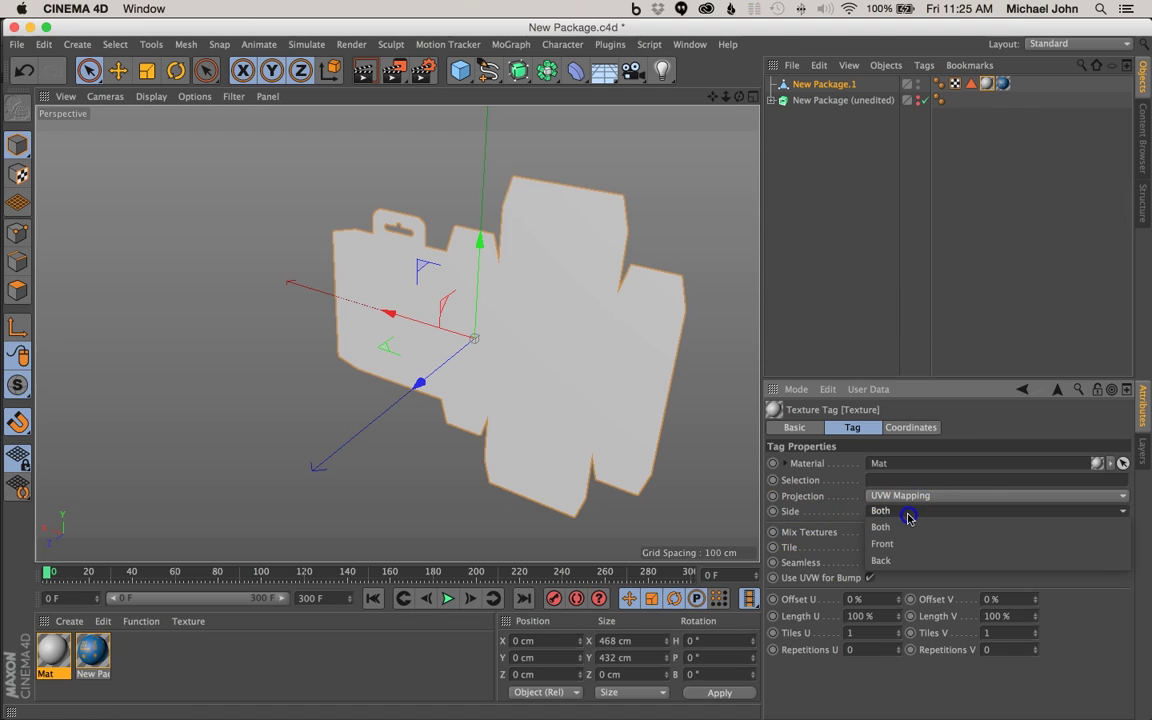
pyautogui.click(910, 559)
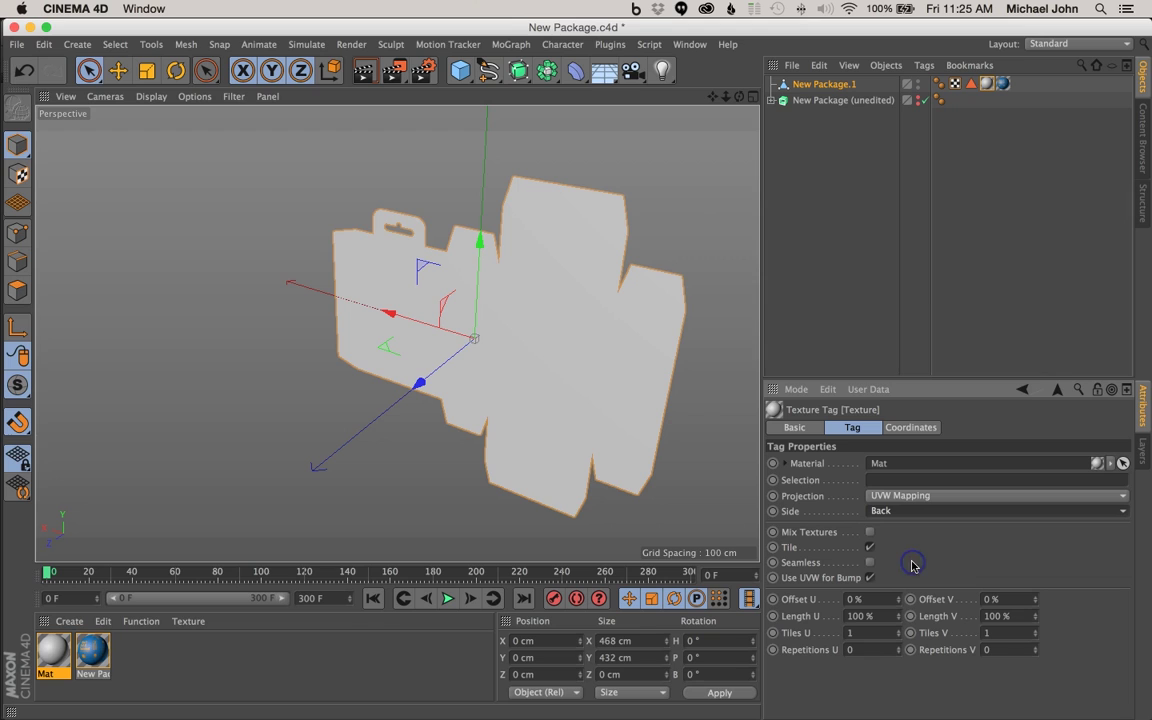
pyautogui.keyDown('alt'); pyautogui.moveTo(493, 342); pyautogui.dragTo(134, 329); pyautogui.keyUp('alt')
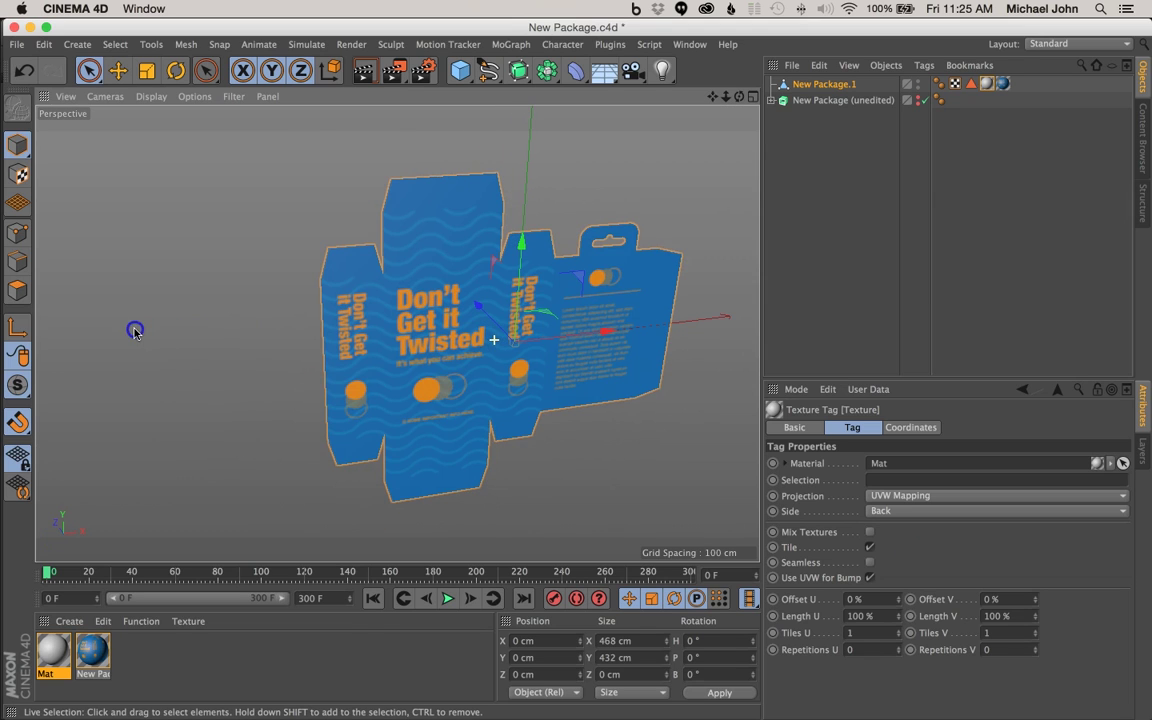
# Open the color picker for the Mat material's color and switch to Illustrator
pyautogui.click(984, 84)
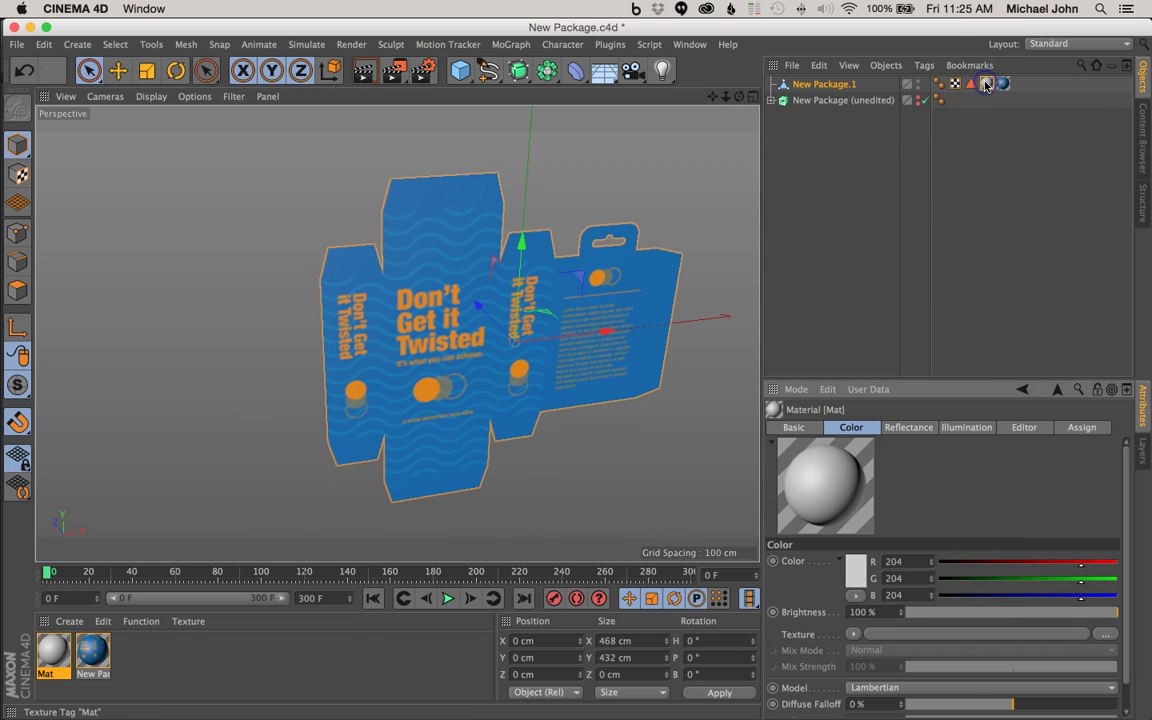
pyautogui.click(855, 572)
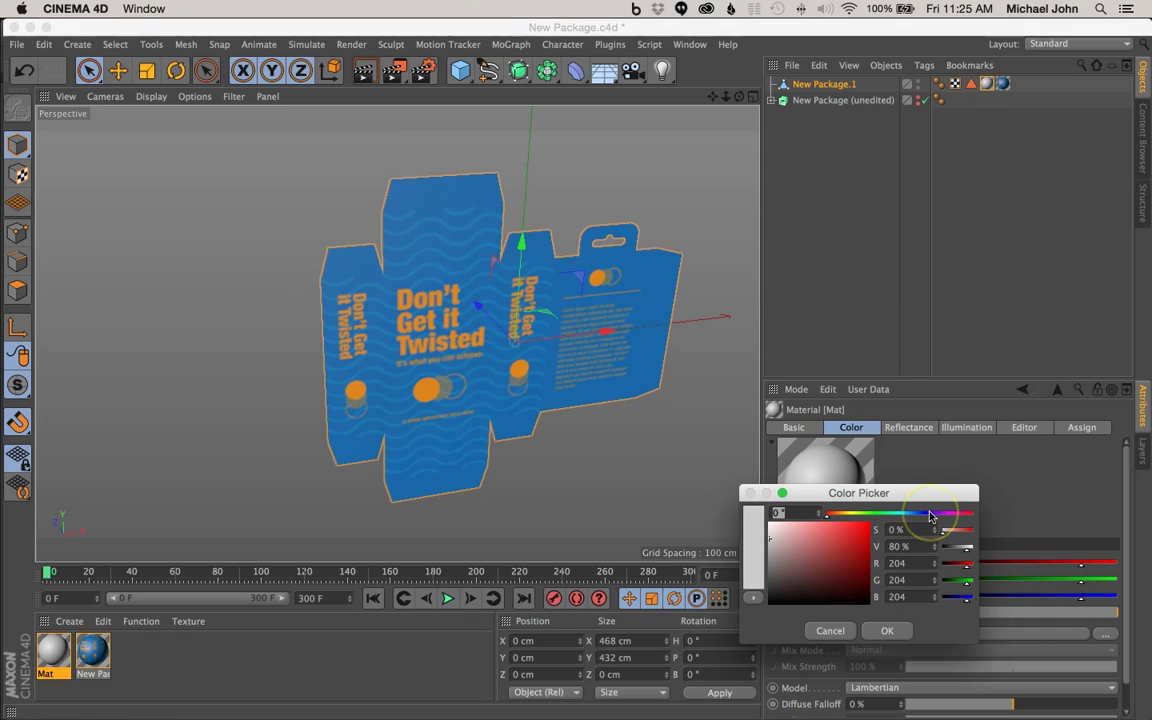
pyautogui.press('super+Tab')
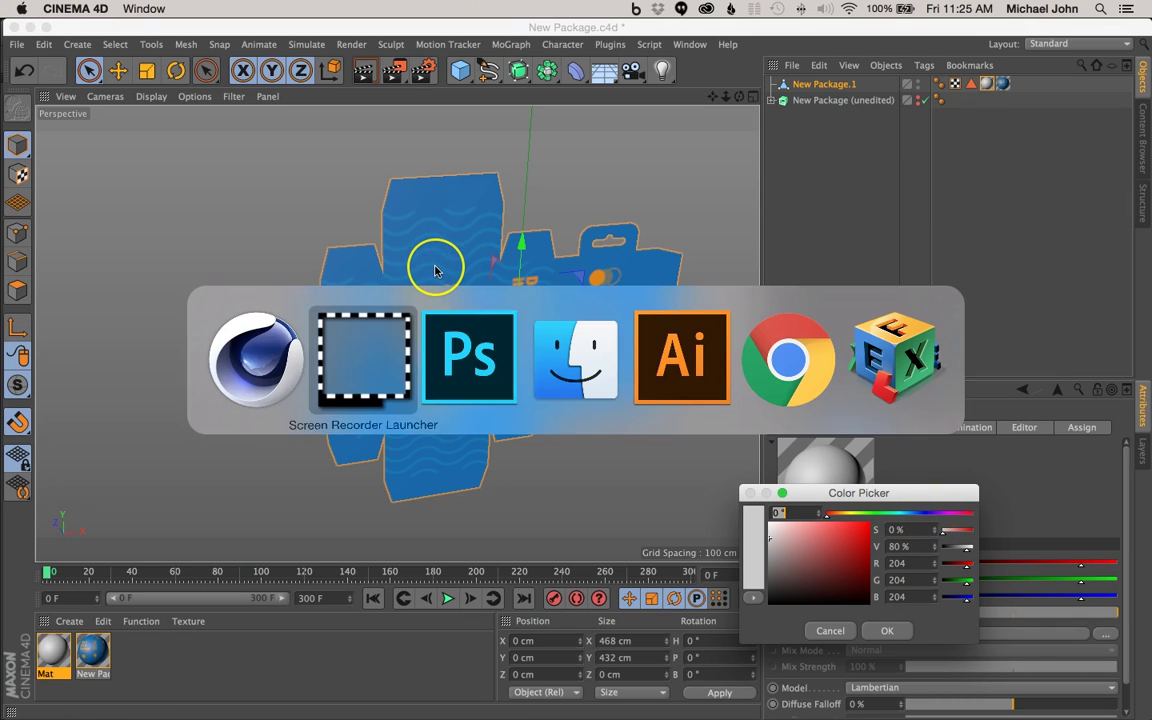
pyautogui.press('super+Tab')
pyautogui.press('super+Tab')
pyautogui.press('super+Tab')
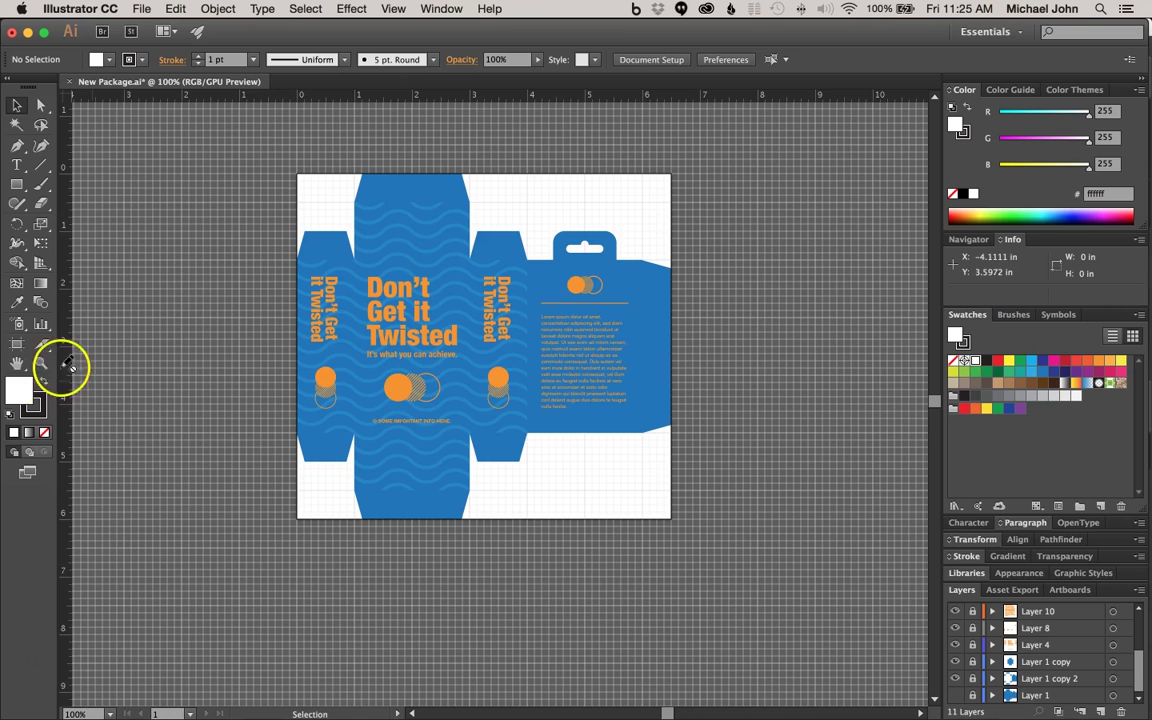
# Unlock Layer 1 copy 2, sample the package's blue background with the Eyedropper, and open the sampled fill's color values
pyautogui.click(974, 679)
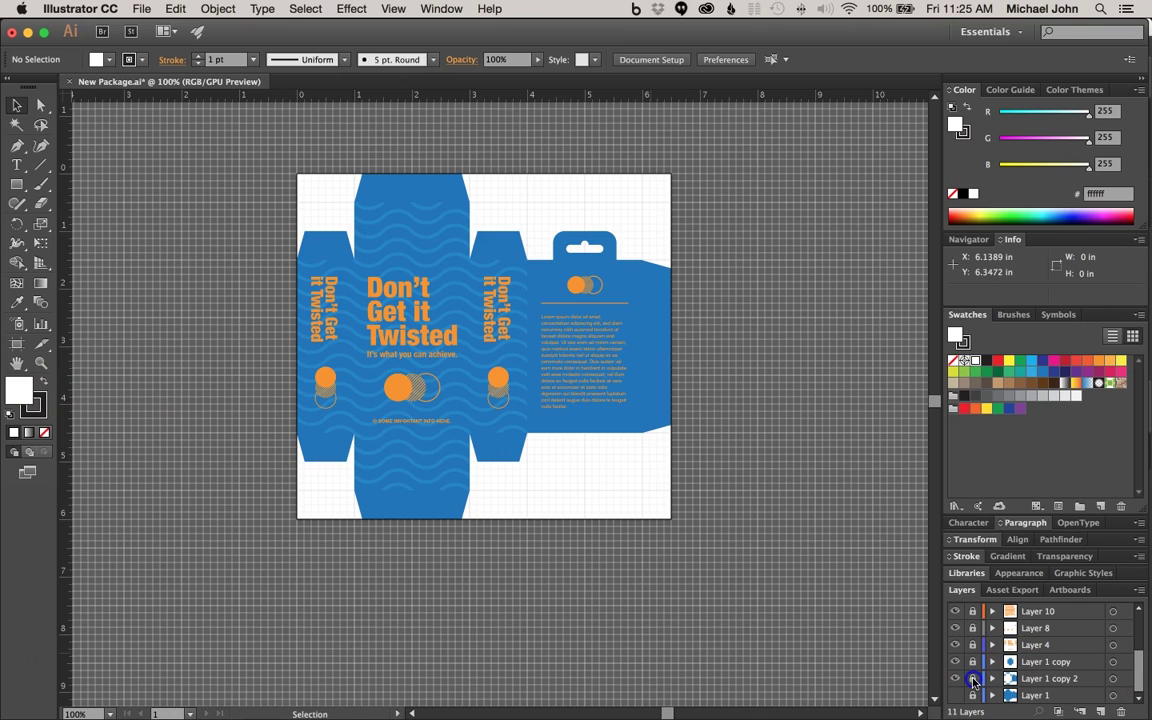
pyautogui.click(18, 302)
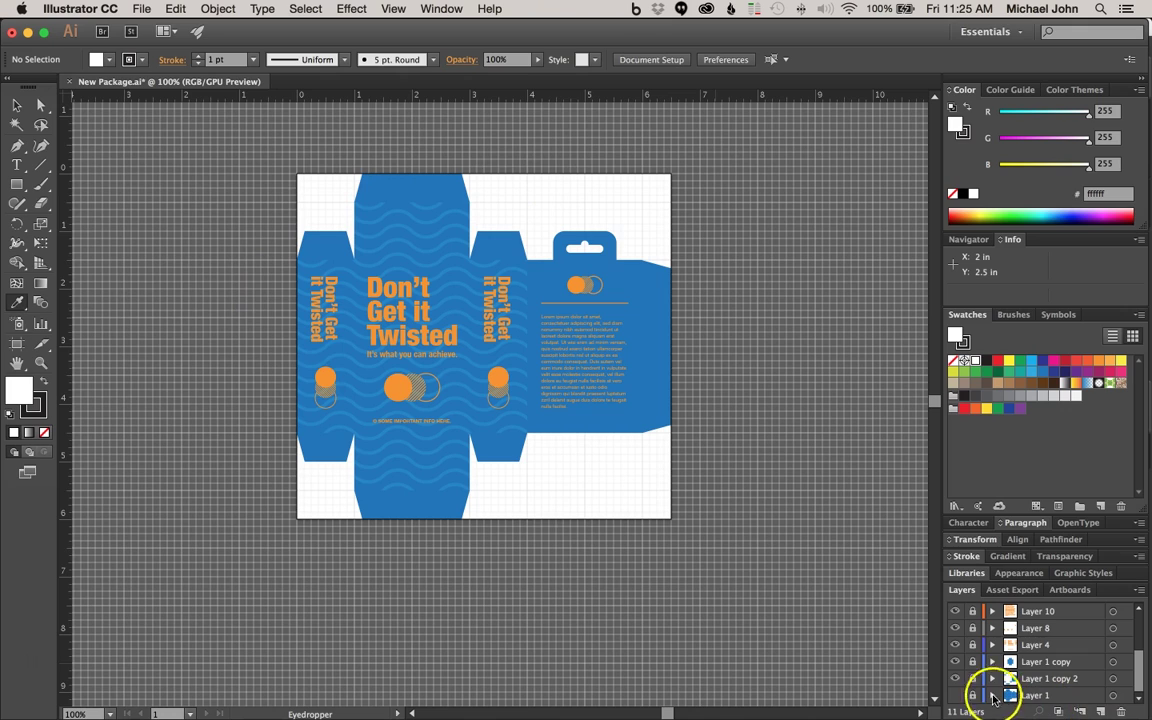
pyautogui.click(400, 180)
pyautogui.doubleClick(20, 388)
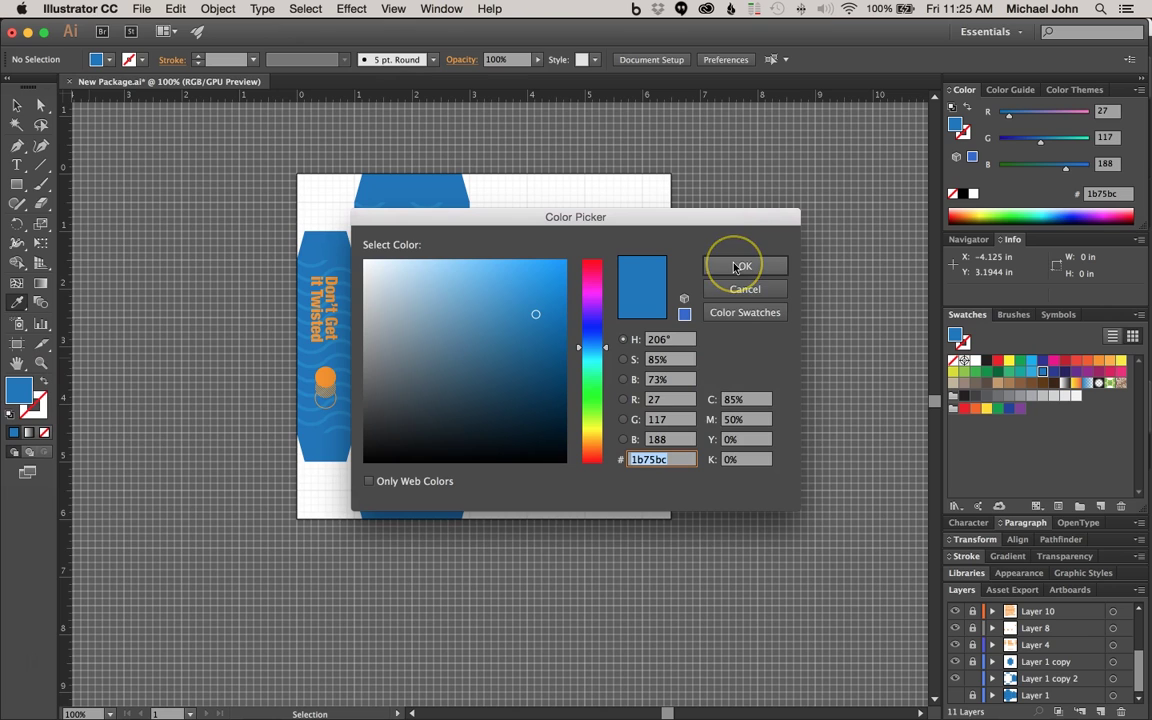
# Switch back to Cinema 4D and set the Mat material's color to RGB 27, 117, 188
pyautogui.press('super+Tab')
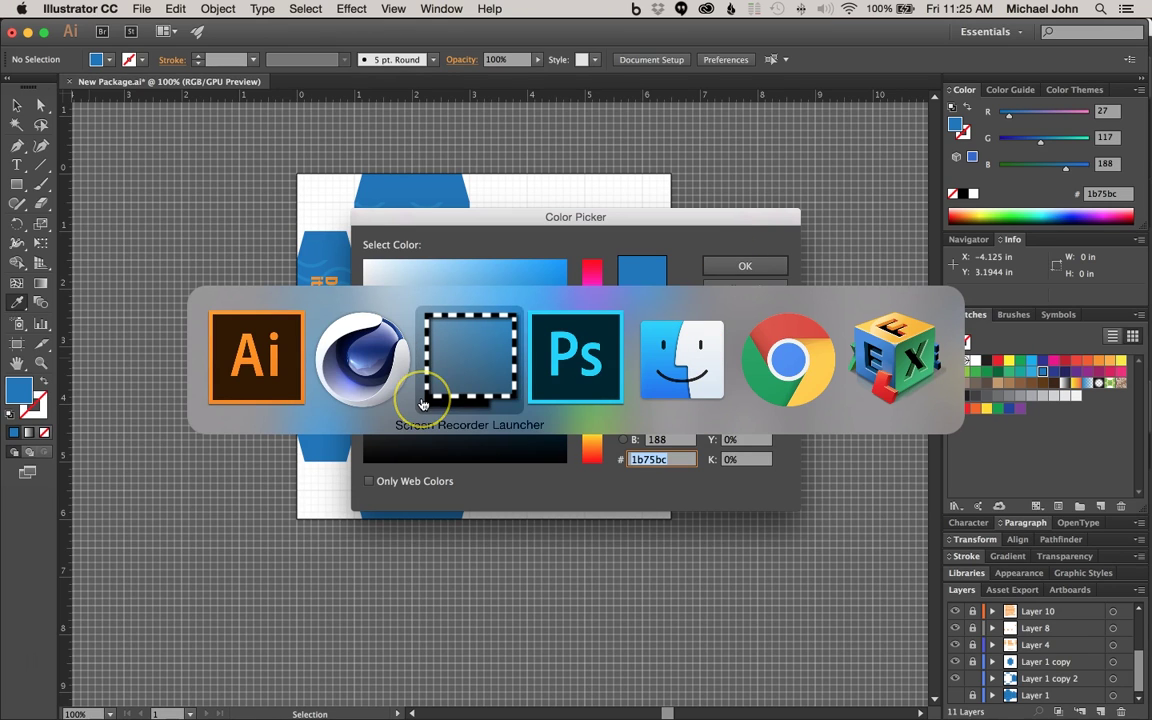
pyautogui.click(362, 357)
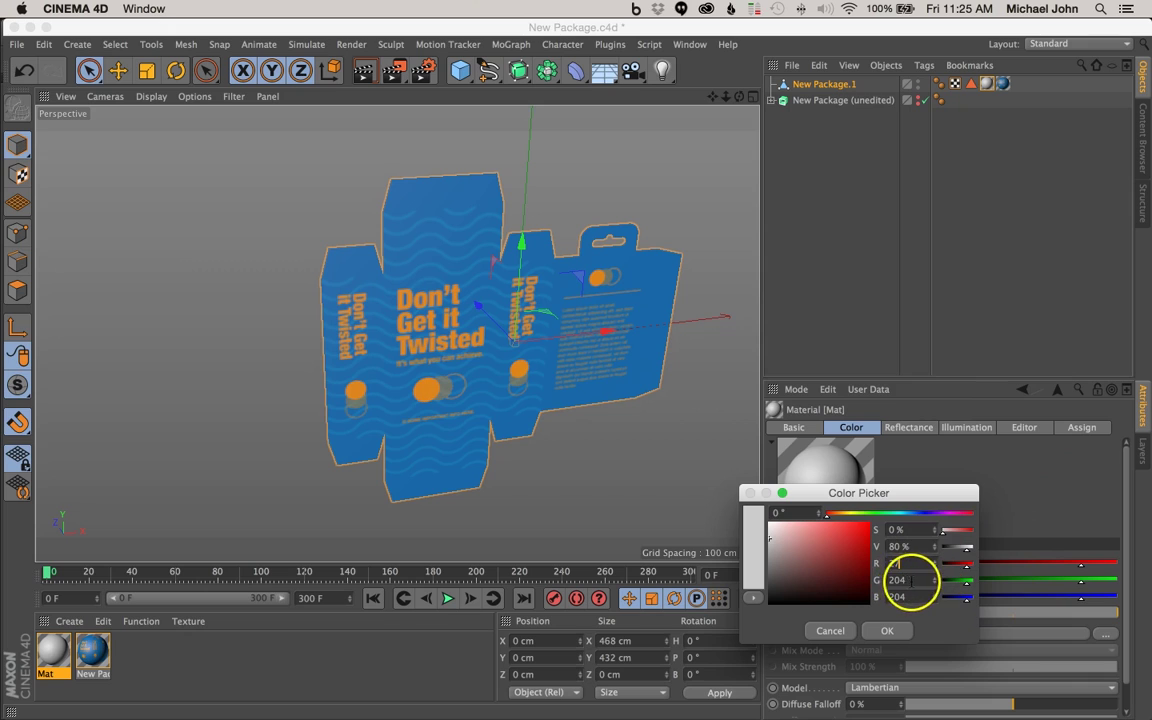
pyautogui.press('Tab')
pyautogui.write('11')
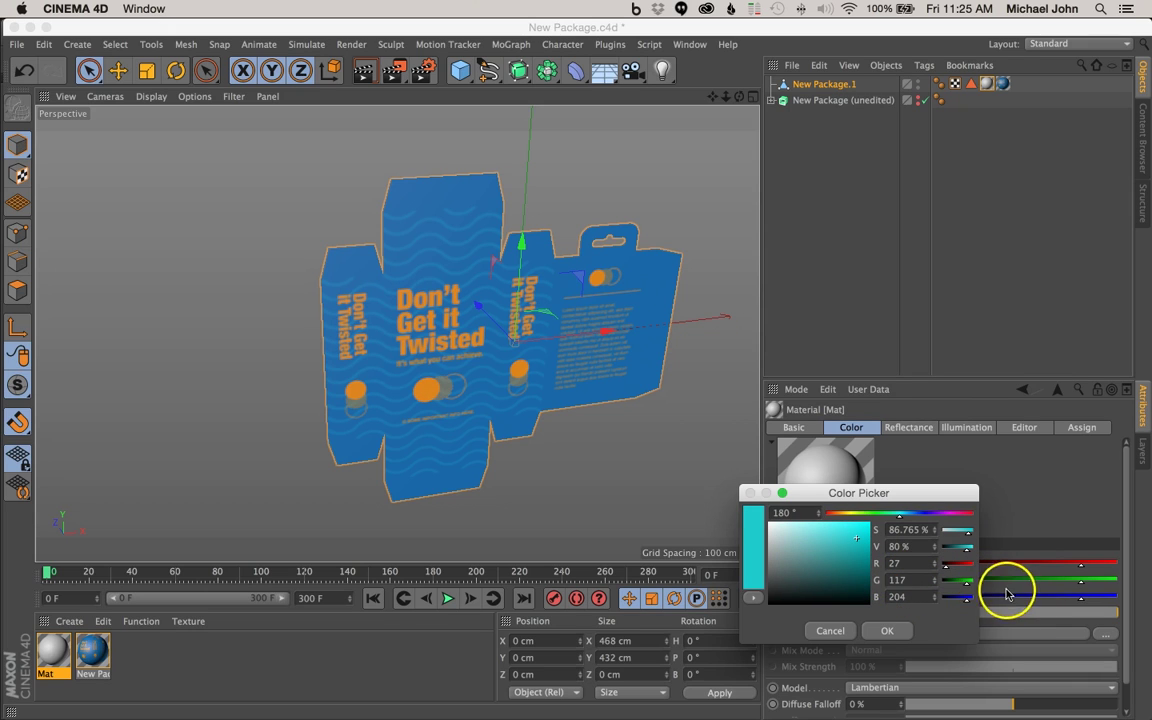
pyautogui.write('7')
pyautogui.press('Tab')
pyautogui.write('18')
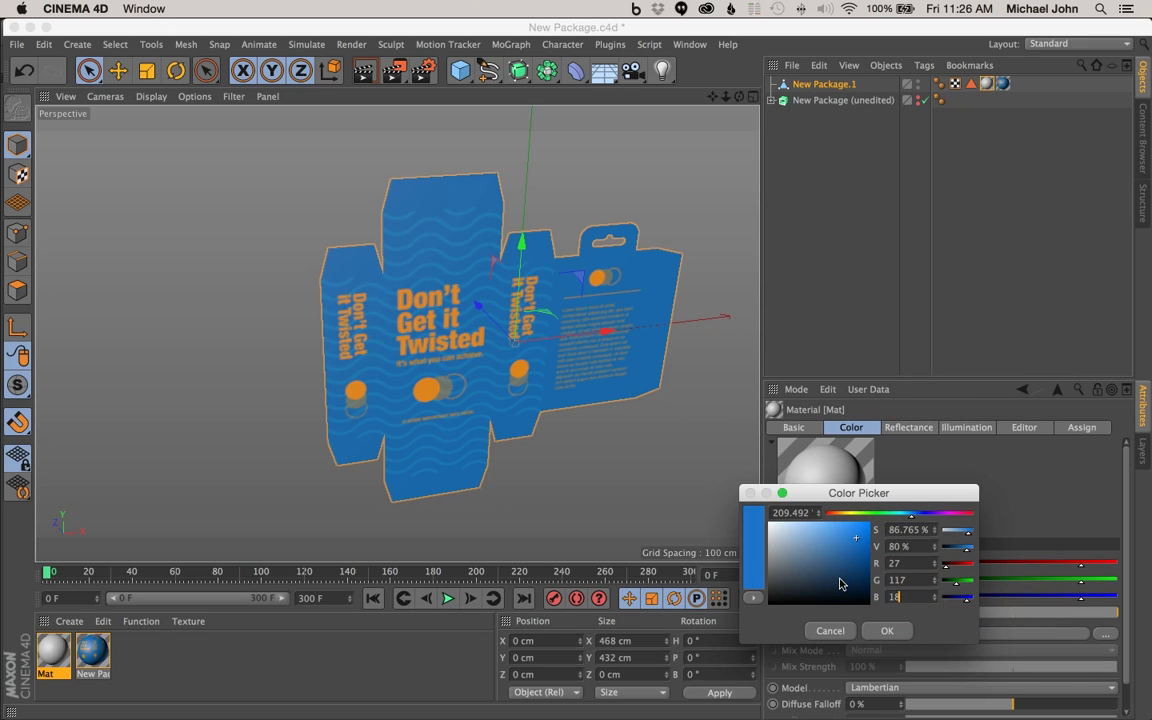
pyautogui.write('8')
pyautogui.click(886, 630)
pyautogui.moveTo(828, 495); pyautogui.dragTo(620, 330)
pyautogui.moveTo(712, 96); pyautogui.dragTo(577, 372)
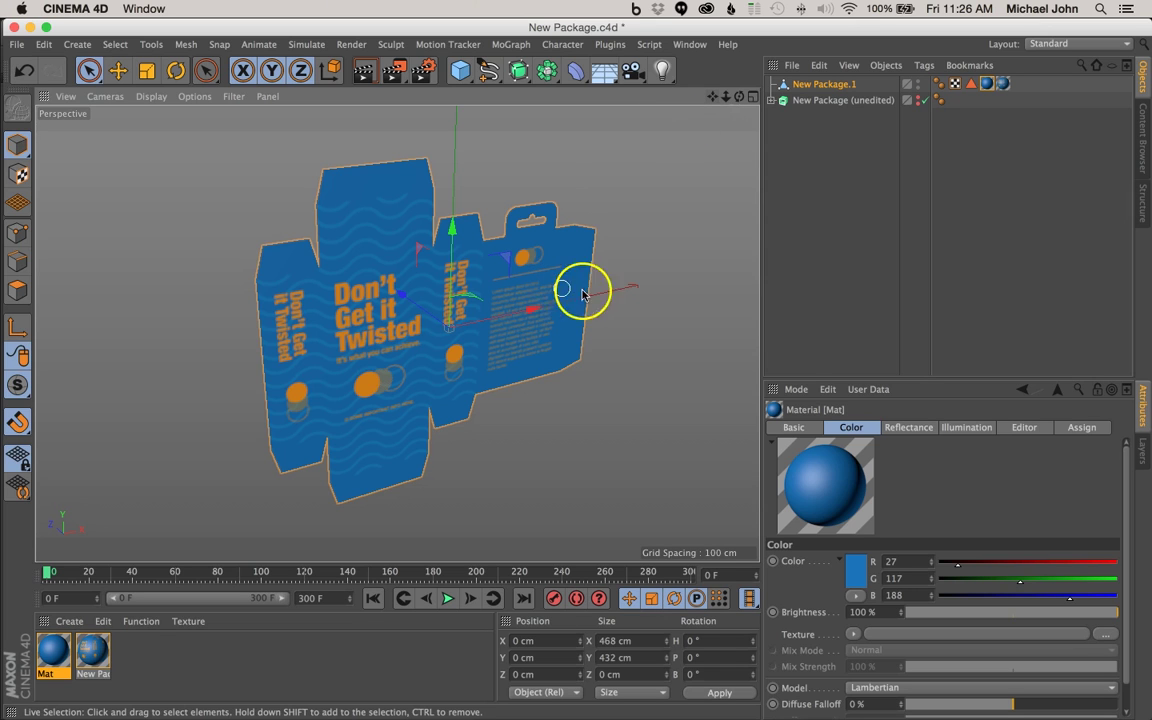
pyautogui.moveTo(445, 327)
pyautogui.keyDown('alt'); pyautogui.mouseDown()
pyautogui.moveTo(40, 292)
pyautogui.moveTo(283, 319)
pyautogui.moveTo(553, 314)
pyautogui.moveTo(715, 296)
pyautogui.moveTo(296, 303)
pyautogui.moveTo(437, 319)
pyautogui.mouseUp(); pyautogui.keyUp('alt')
pyautogui.moveTo(929, 170); pyautogui.dragTo(835, 171)
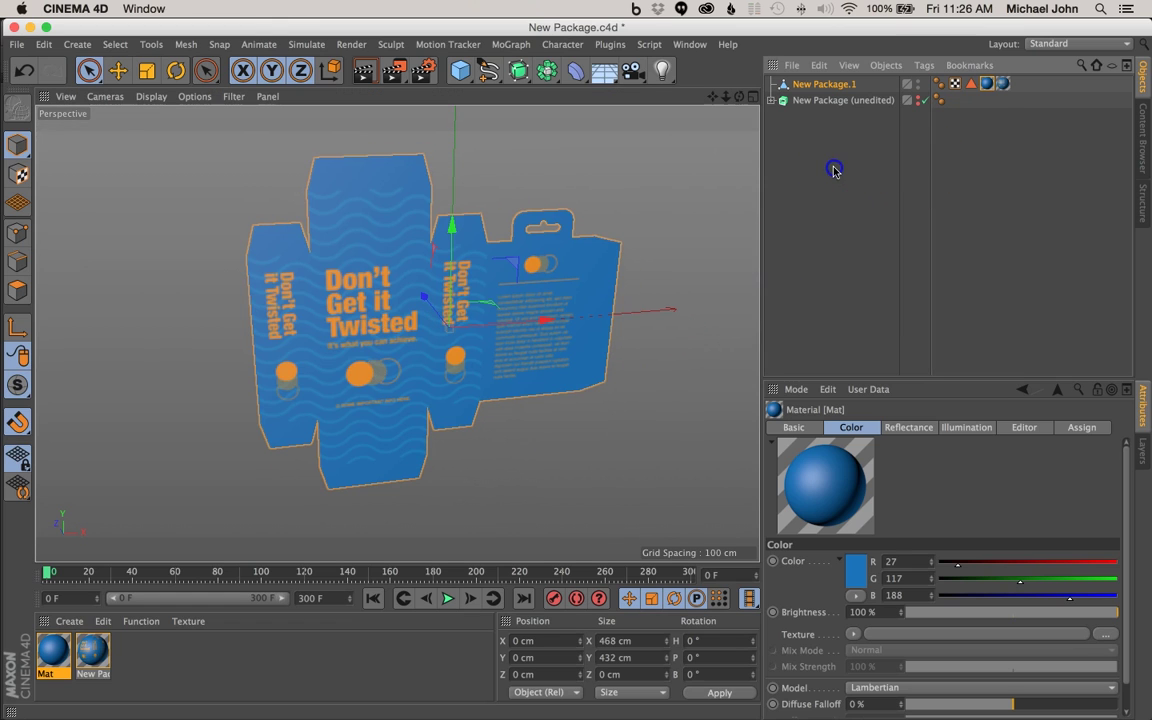
# Deselect New Package.1 and examine the textured, unfolded package from several angles
pyautogui.click(829, 168)
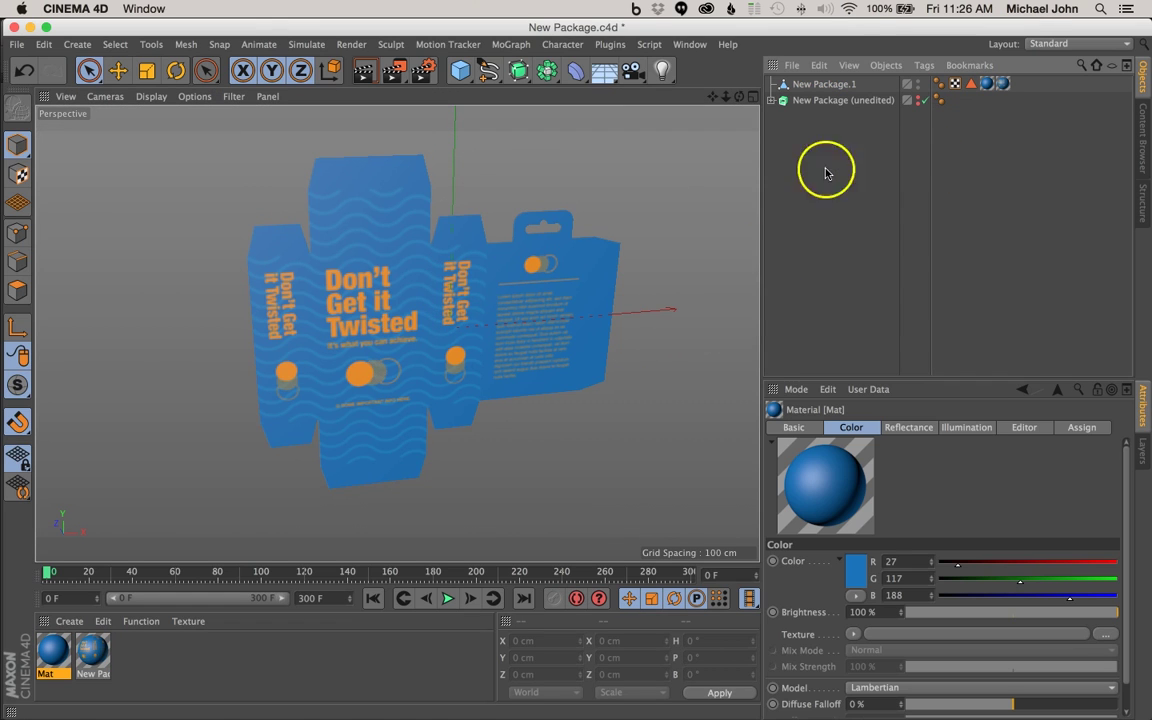
pyautogui.click(448, 381)
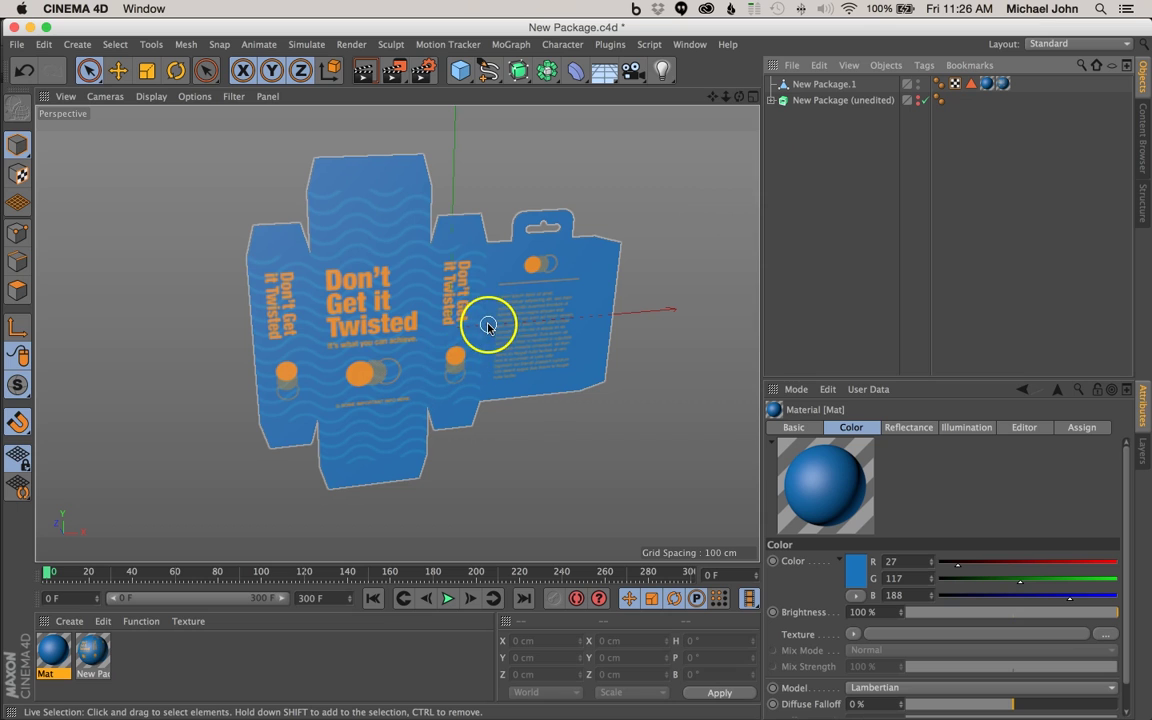
pyautogui.moveTo(453, 318)
pyautogui.keyDown('alt'); pyautogui.mouseDown()
pyautogui.moveTo(160, 290)
pyautogui.moveTo(314, 311)
pyautogui.moveTo(571, 298)
pyautogui.moveTo(450, 320)
pyautogui.moveTo(490, 320)
pyautogui.moveTo(458, 329)
pyautogui.moveTo(470, 335)
pyautogui.mouseUp(); pyautogui.keyUp('alt')
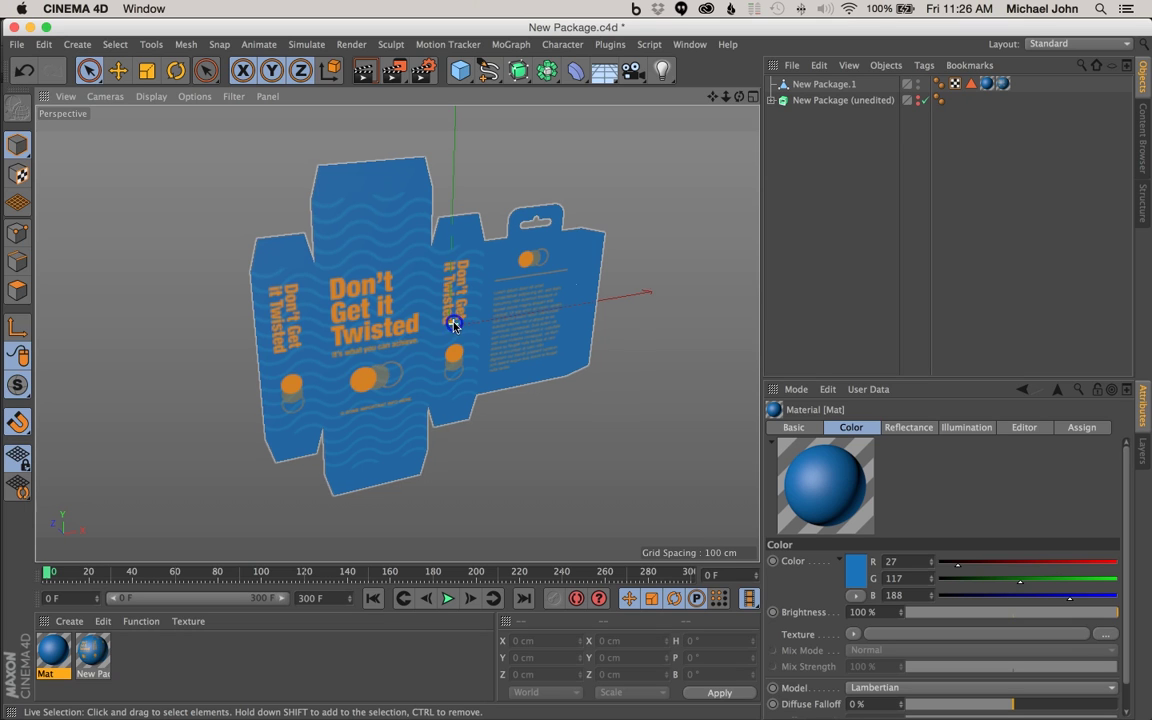
pyautogui.keyDown('alt'); pyautogui.moveTo(453, 323); pyautogui.dragTo(480, 354); pyautogui.keyUp('alt')
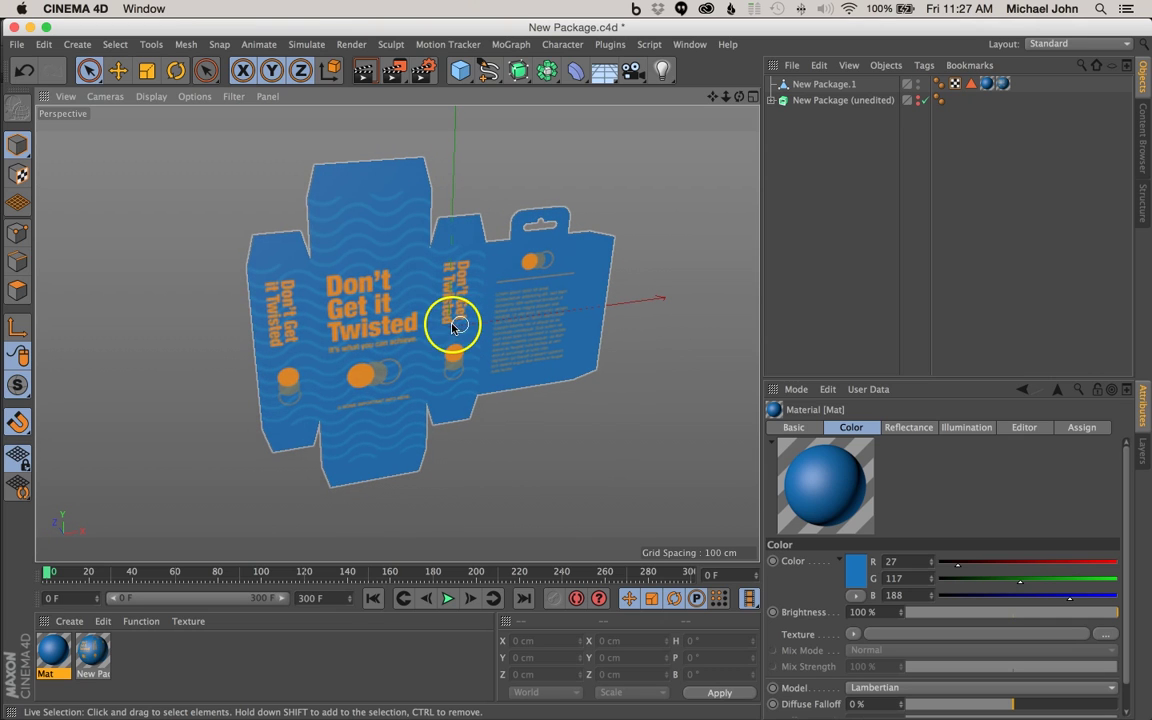
pyautogui.moveTo(452, 323)
pyautogui.keyDown('alt'); pyautogui.mouseDown()
pyautogui.moveTo(200, 311)
pyautogui.moveTo(442, 318)
pyautogui.mouseUp(); pyautogui.keyUp('alt')
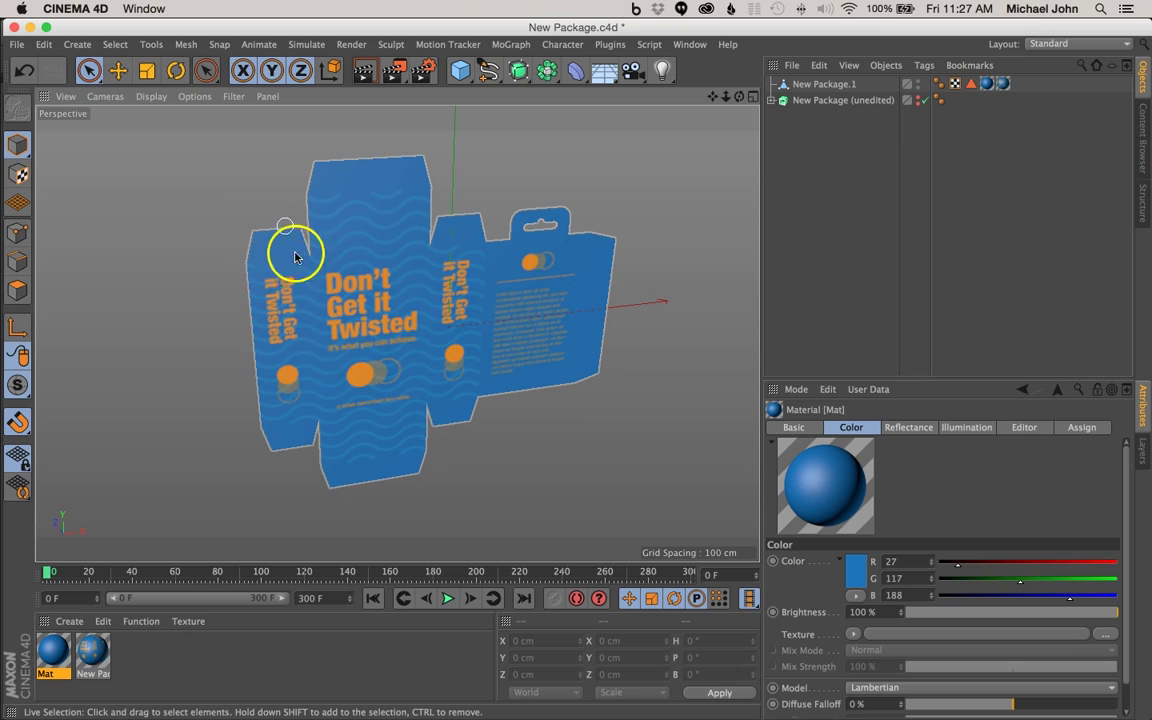
pyautogui.keyDown('alt'); pyautogui.moveTo(429, 342); pyautogui.dragTo(392, 334); pyautogui.keyUp('alt')
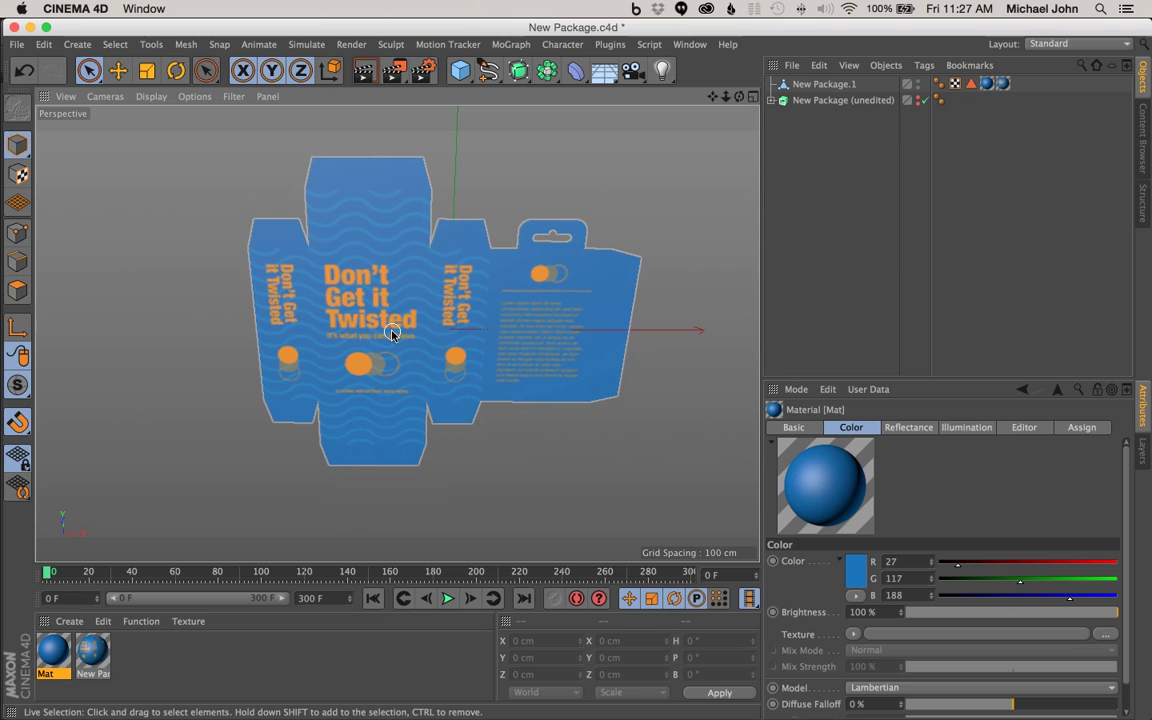
pyautogui.keyDown('alt'); pyautogui.moveTo(389, 298); pyautogui.dragTo(510, 320); pyautogui.keyUp('alt')
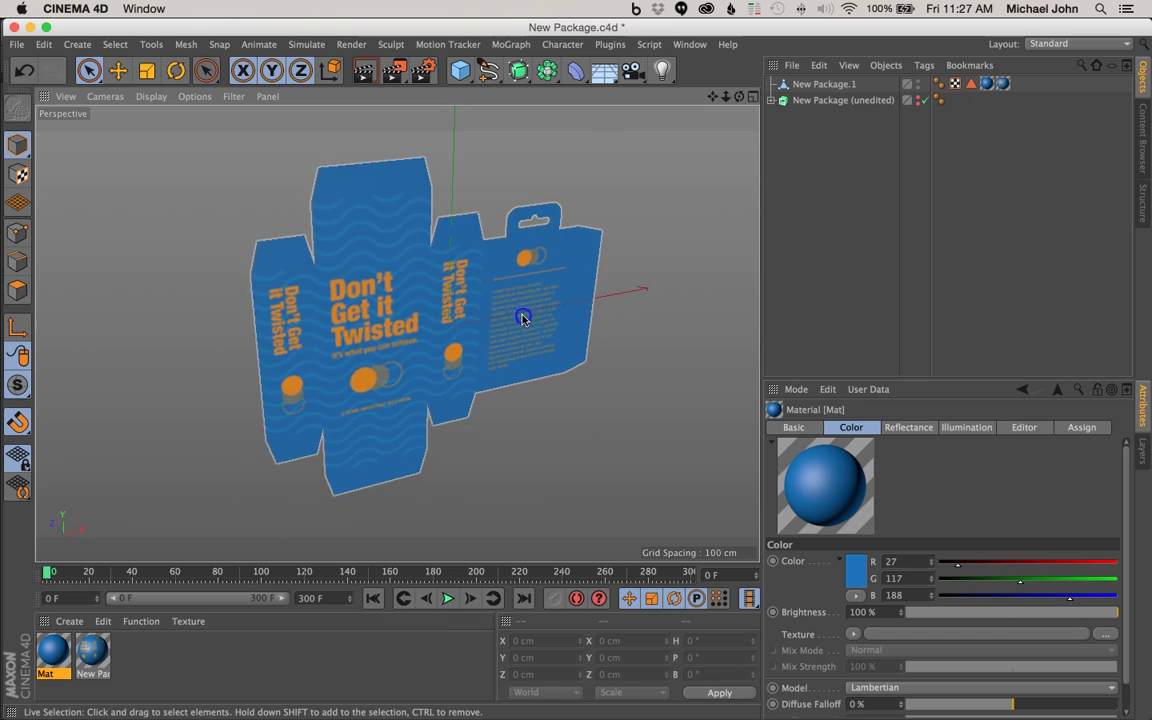